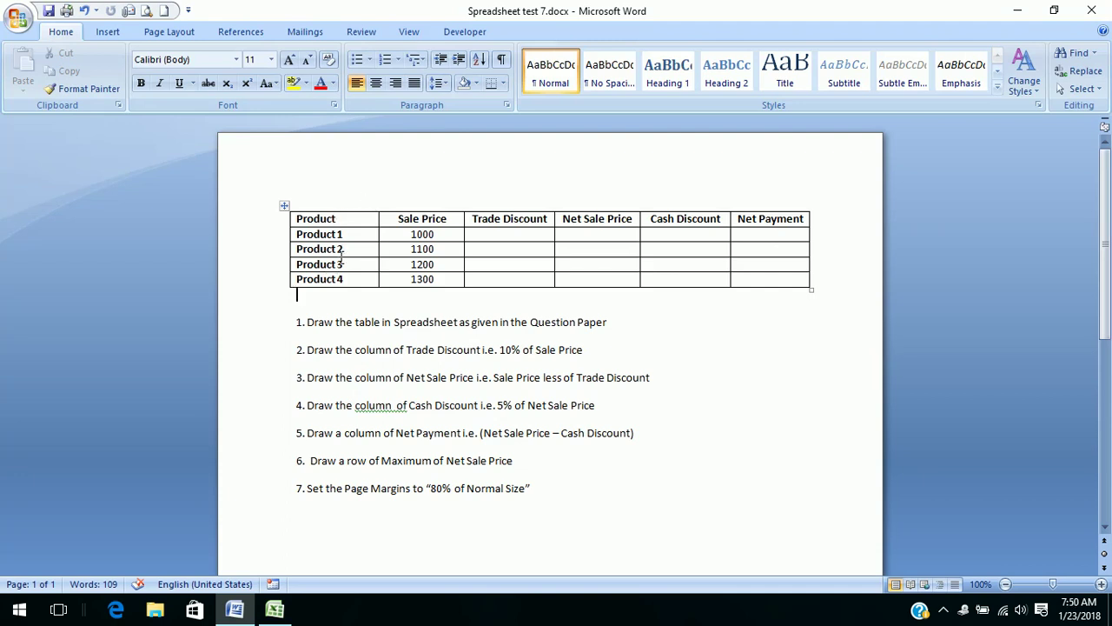
Step: Switch from the Word question paper to the blank Spreadsheet test 7 workbook in Excel
key("alt+Tab")
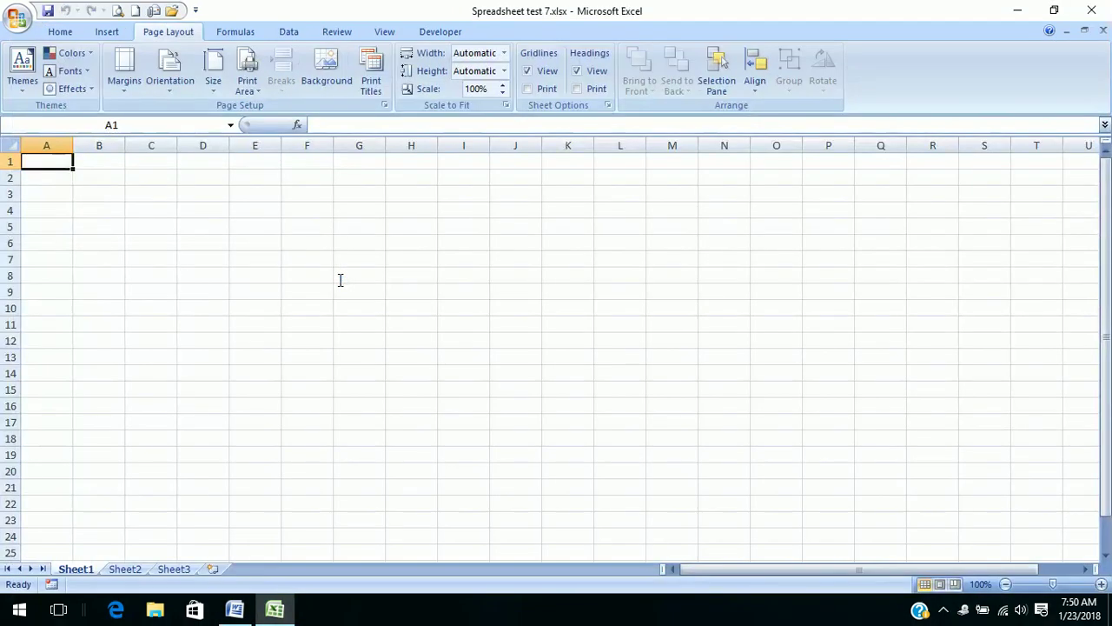
Step: Enter the Product heading and Product 1 to Product 4 in A1:A5
type("Pro")
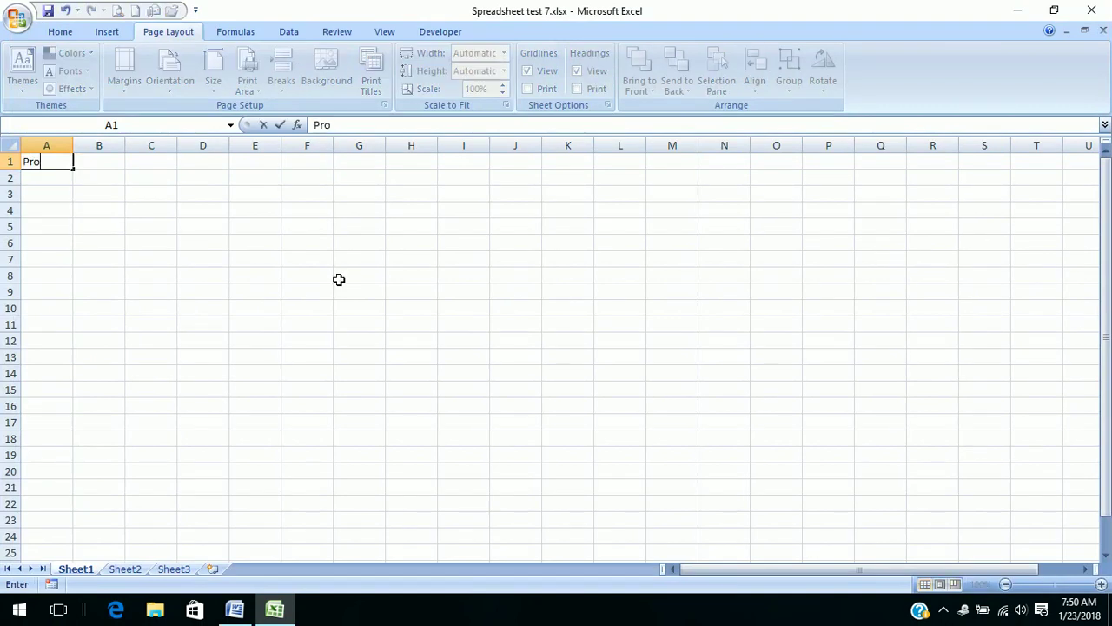
type("duct")
key("Return")
type("P")
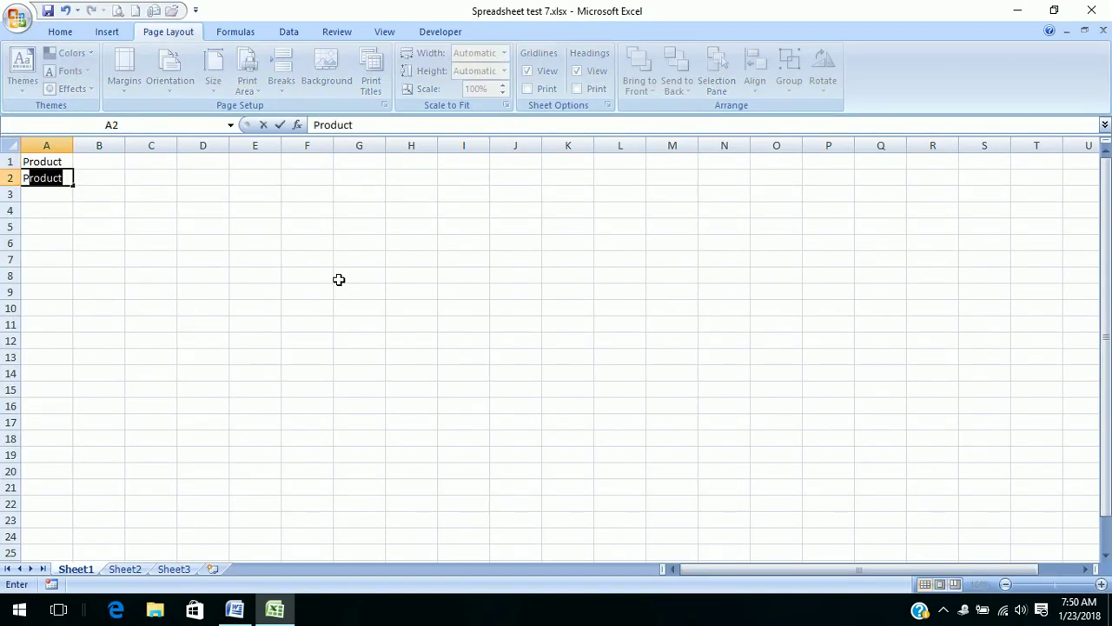
type("roduct 1")
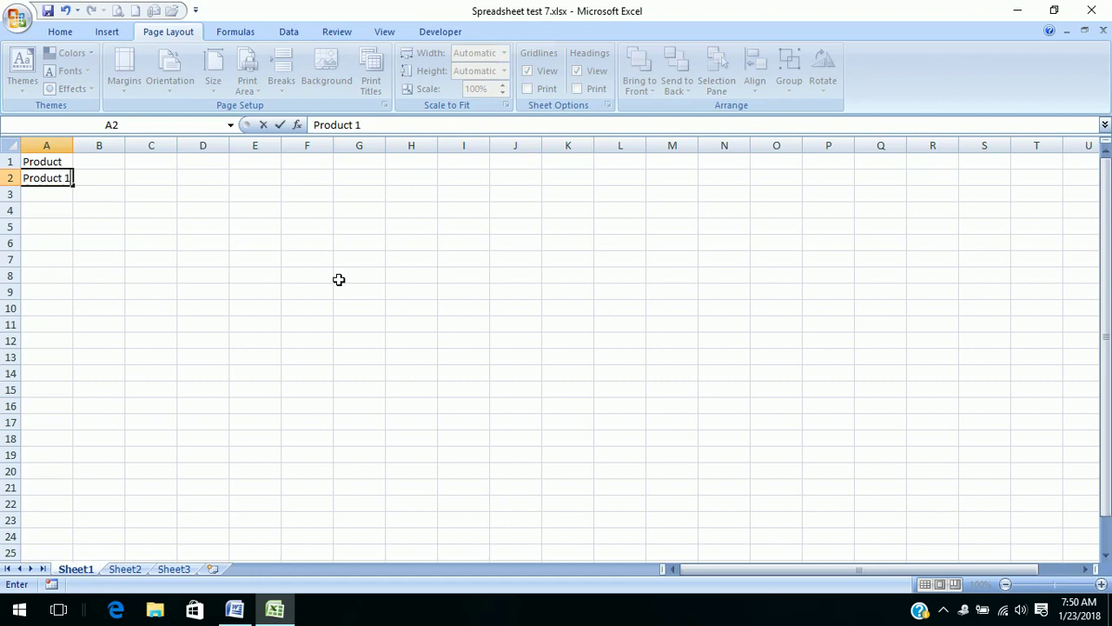
key("Return")
type("Pro")
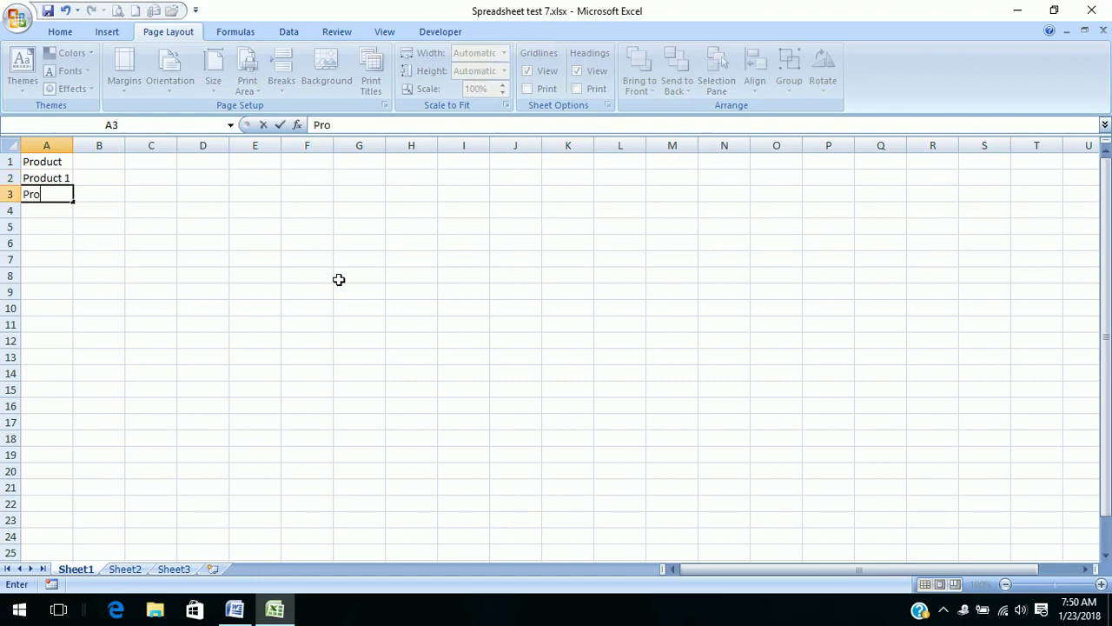
type("duct 2")
key("Return")
type("Produc")
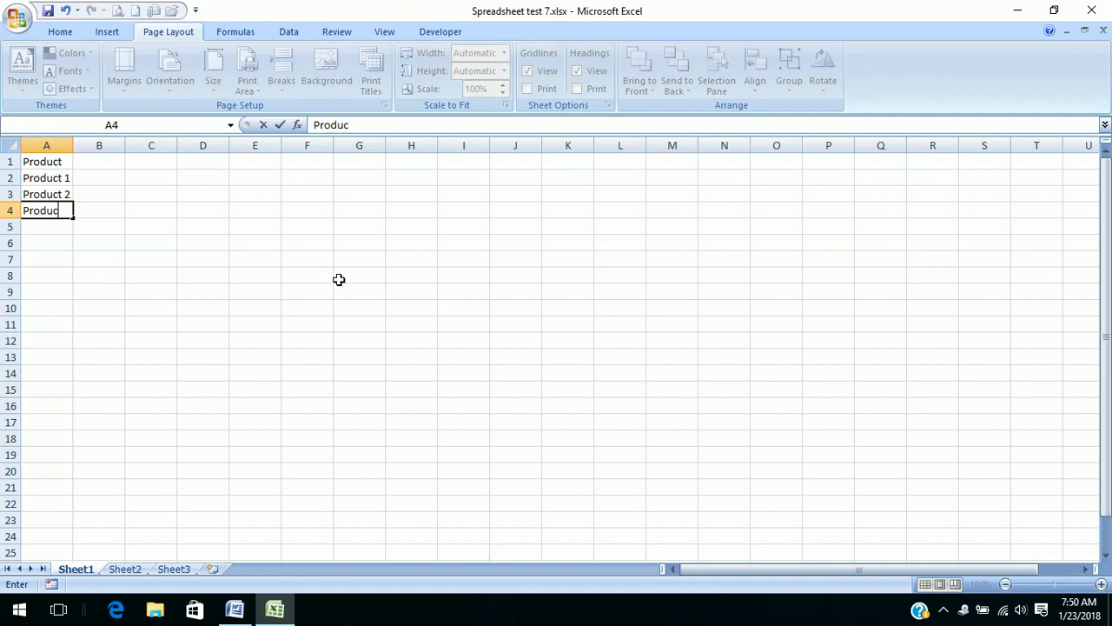
type("t 3")
key("Return")
type("P")
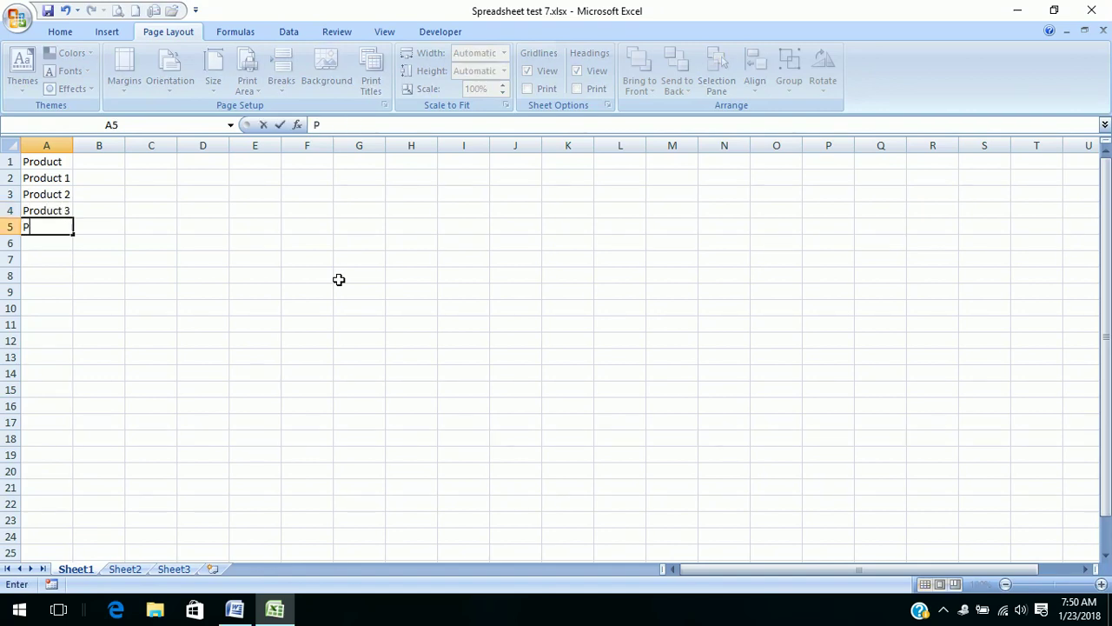
type("roduct ")
type("4")
key("Tab")
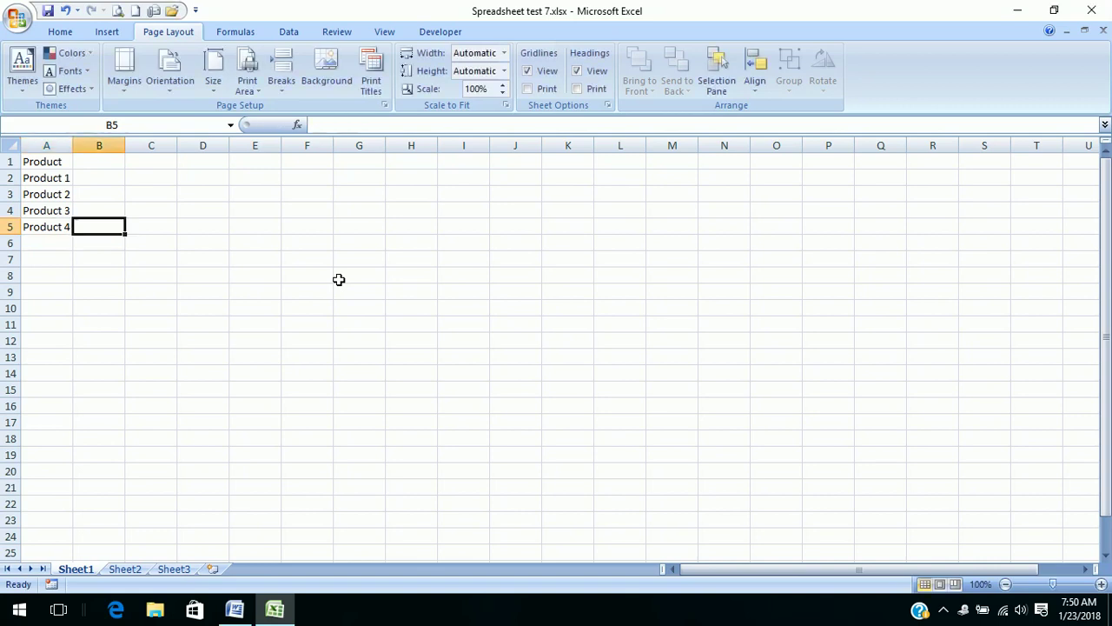
Step: After checking the Word table, add the Sale Price heading in B1
key("alt+Tab")
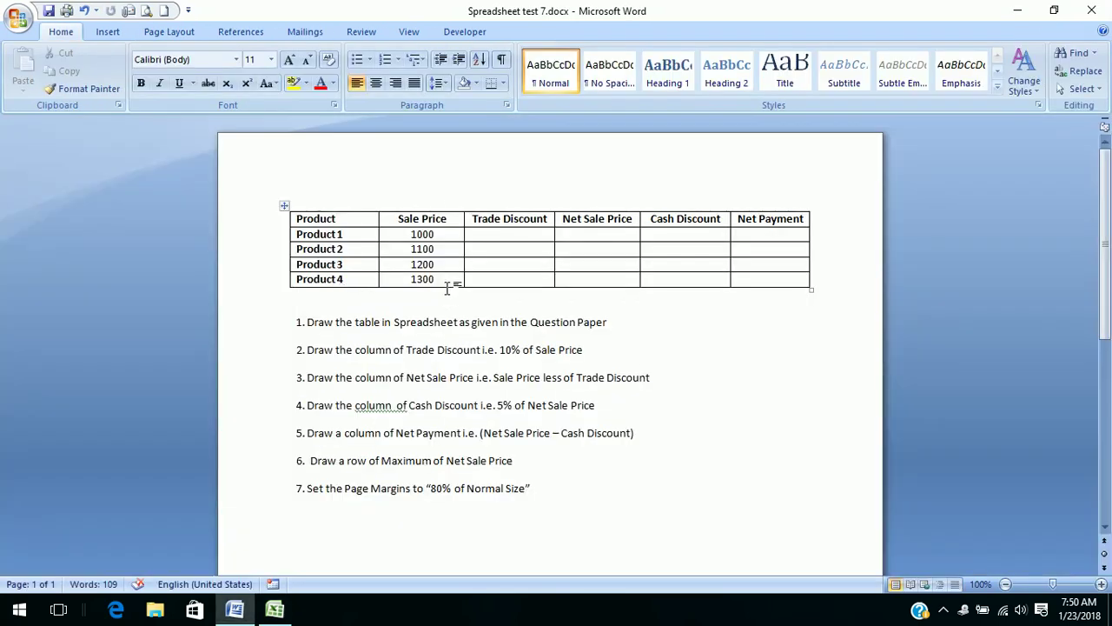
key("alt+Tab")
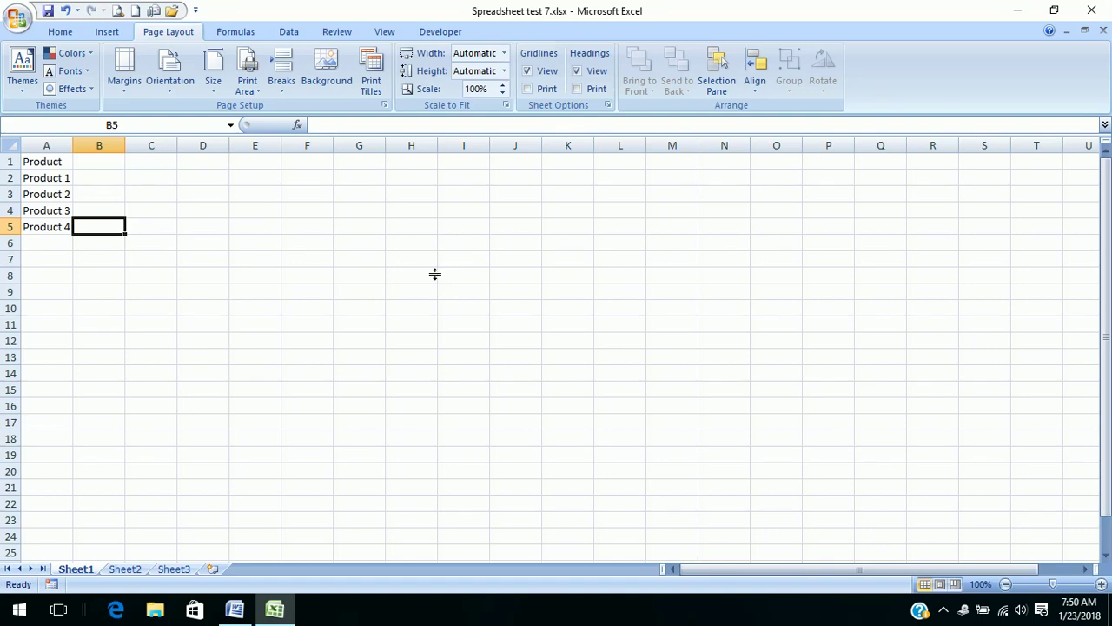
key("Up")
key("Up")
key("Up")
key("Up")
type("Sale")
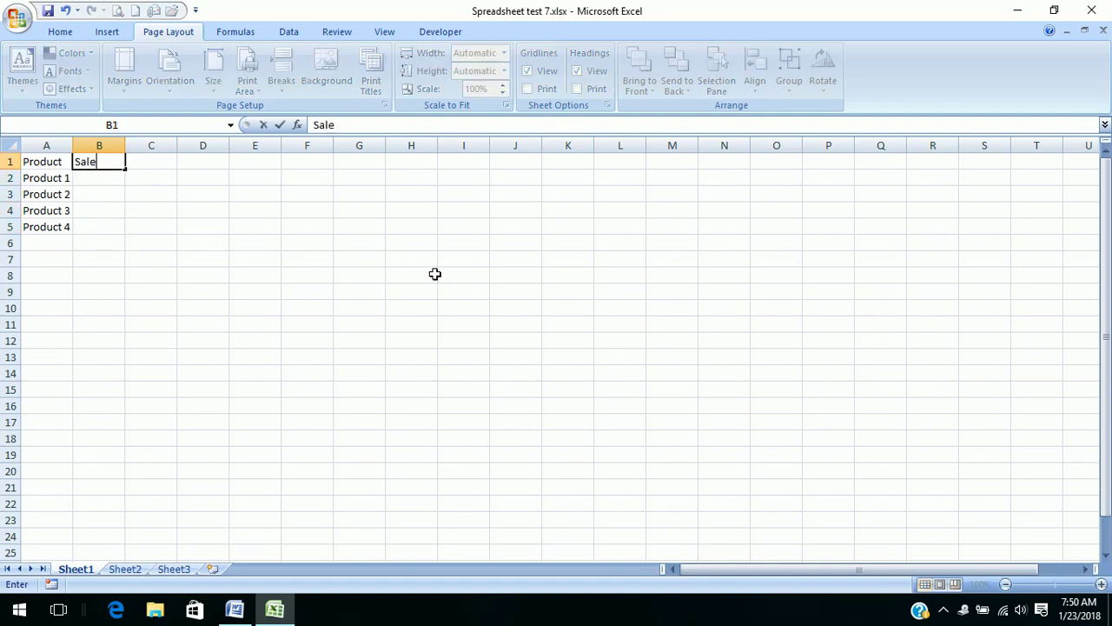
type(" Pr")
type("ice")
key("Return")
Step: Enter sale prices 1000, 1100, 1200 and 1300 in B2:B5
key("alt+Tab")
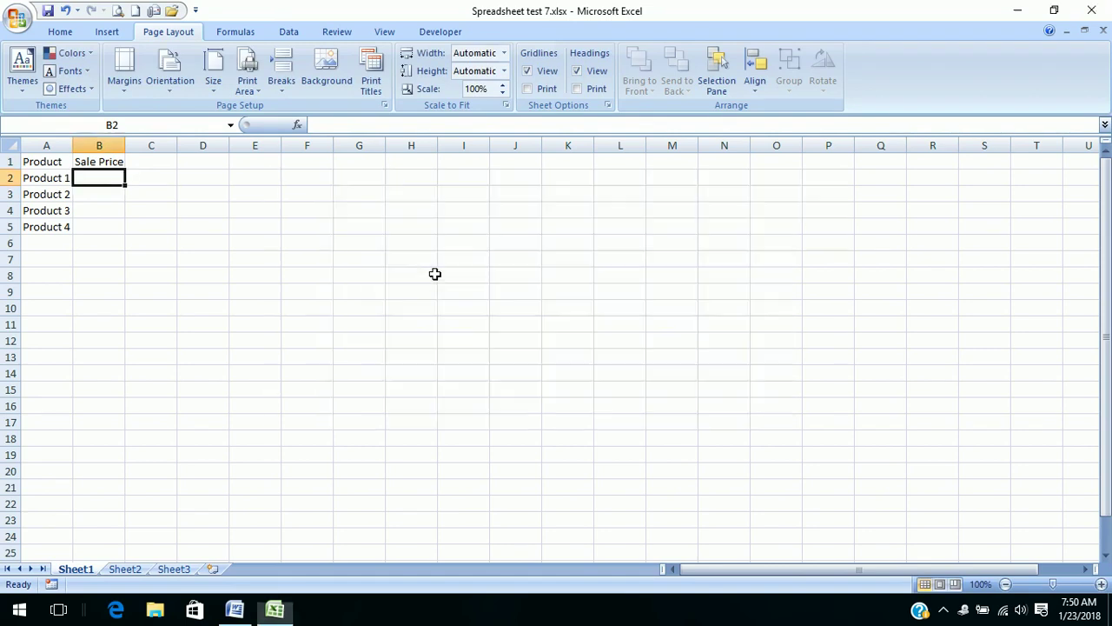
key("alt+Tab")
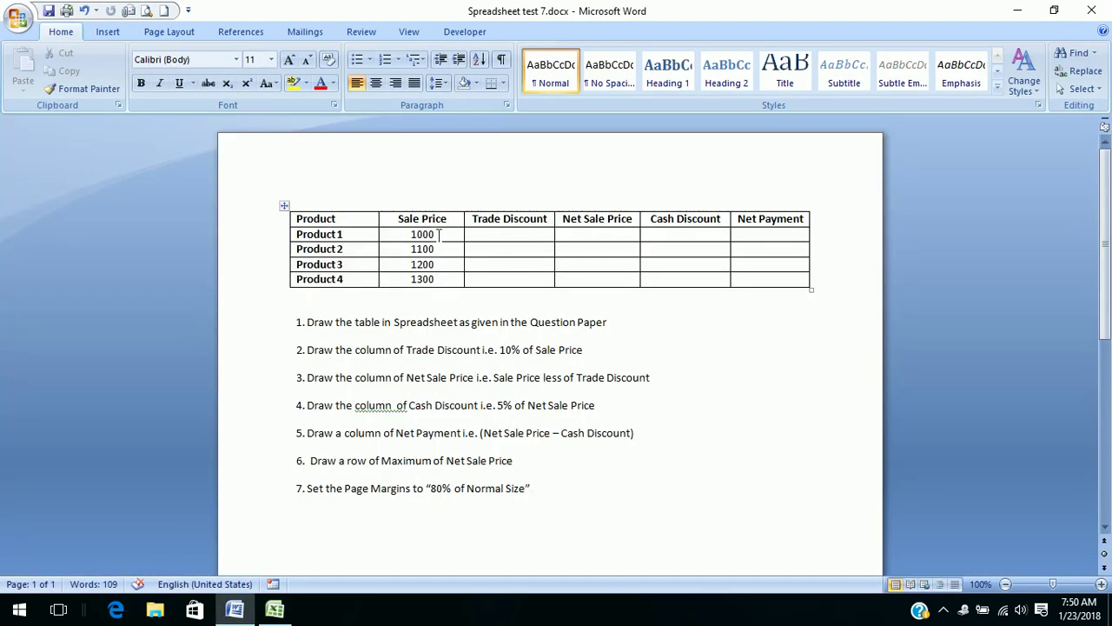
key("alt+Tab")
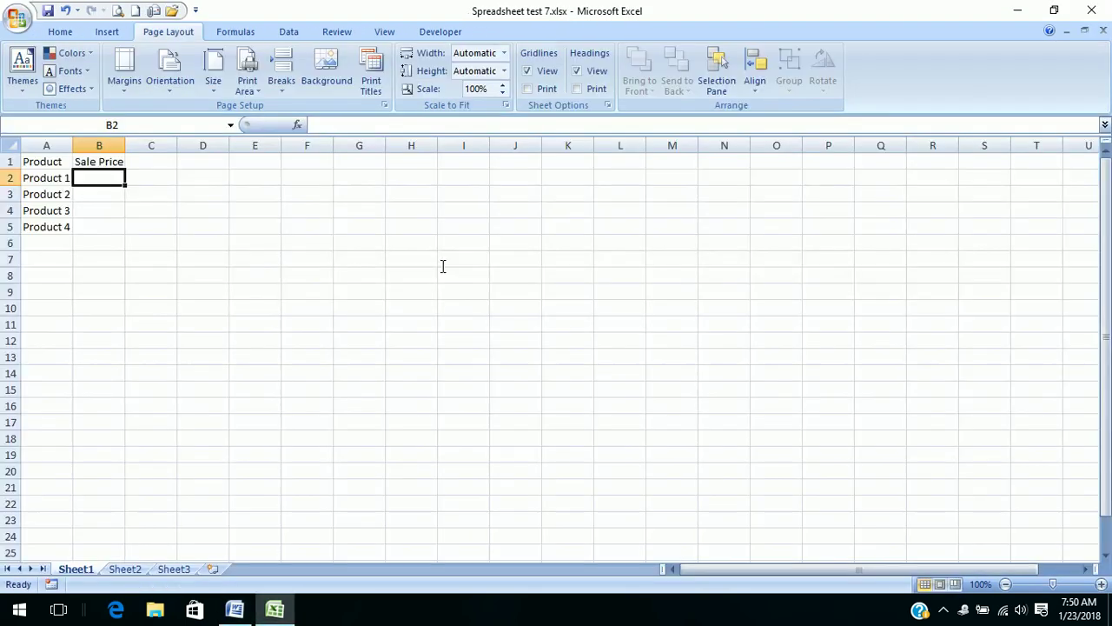
type("1000")
key("Return")
type("1")
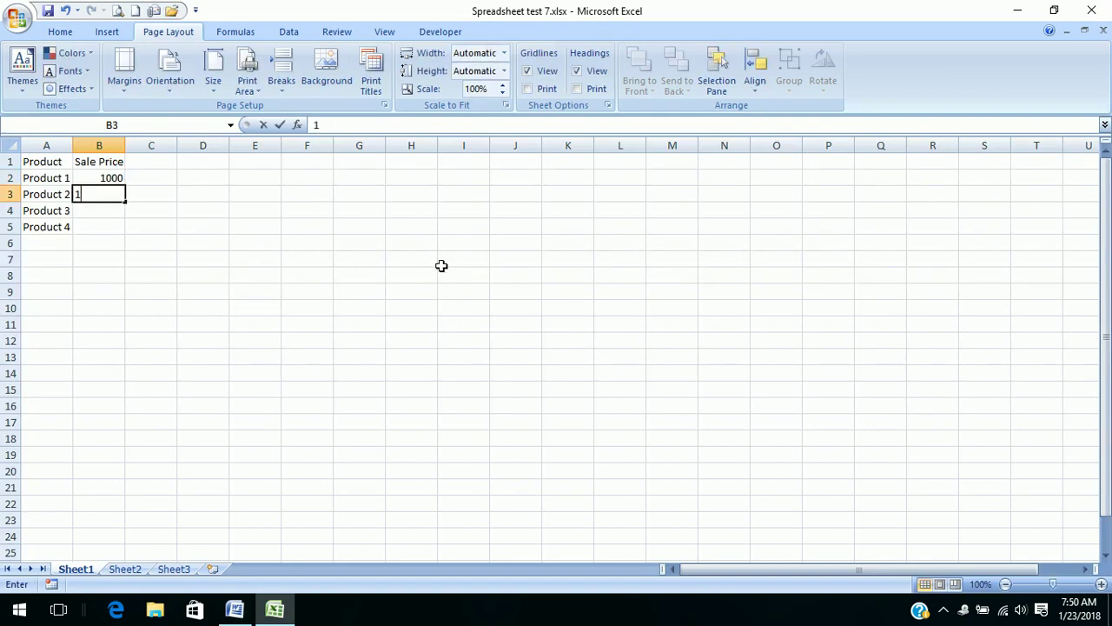
type("100")
key("Return")
type("12")
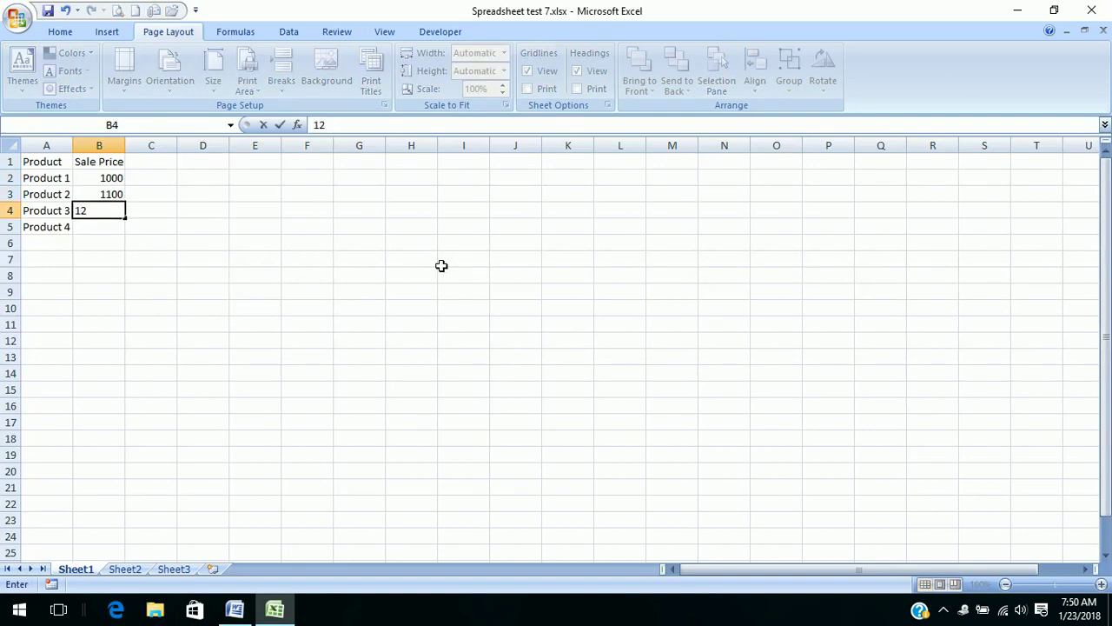
type("00")
key("Return")
type("12")
key("BackSpace")
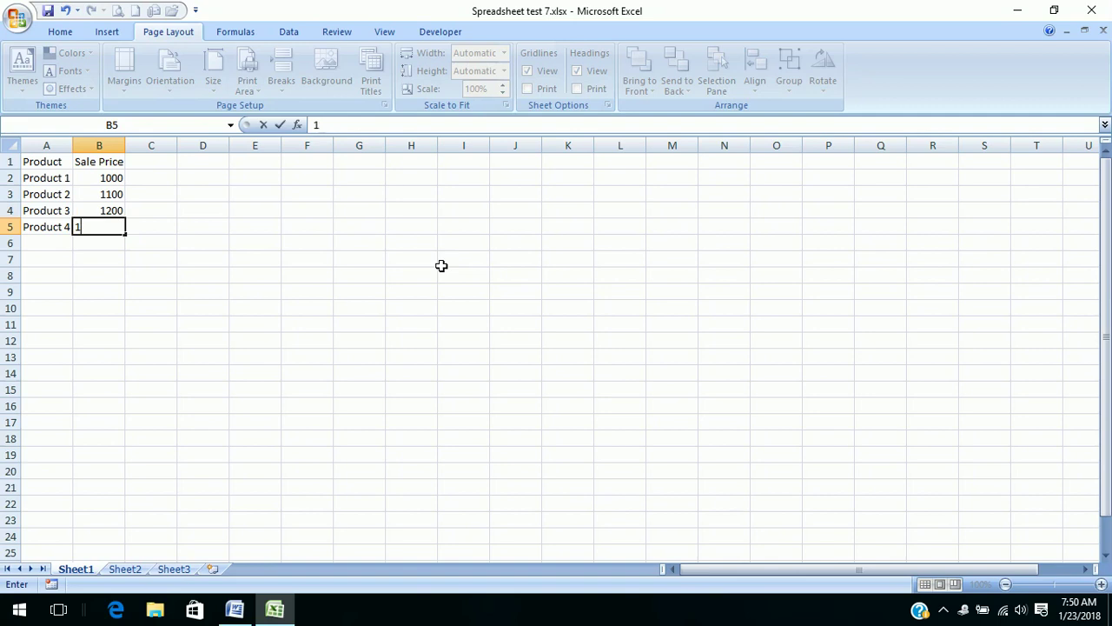
type("300")
key("Tab")
key("Up")
key("Up")
key("Up")
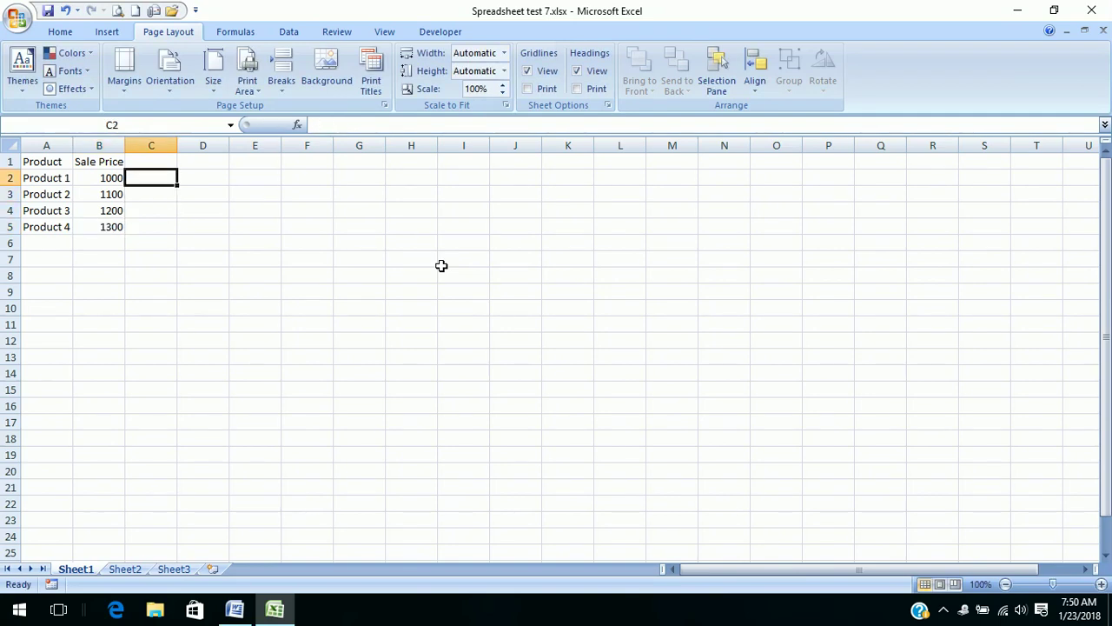
key("Up")
key("alt+Tab")
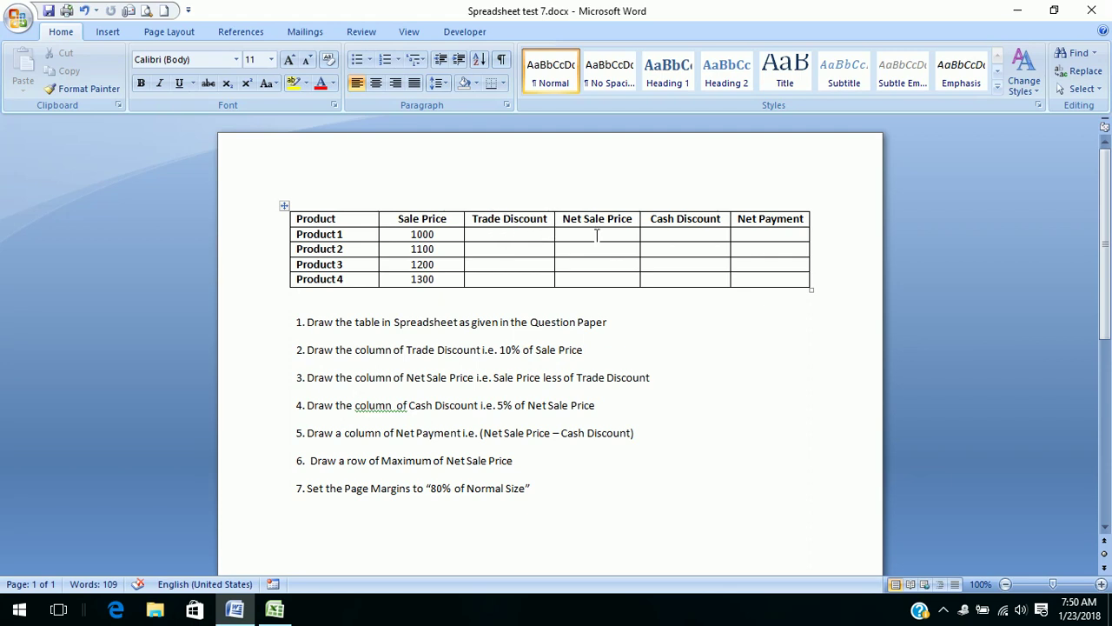
Step: Add the Trade Discount heading in C1 and autofit column C
key("alt+Tab")
type("Tra")
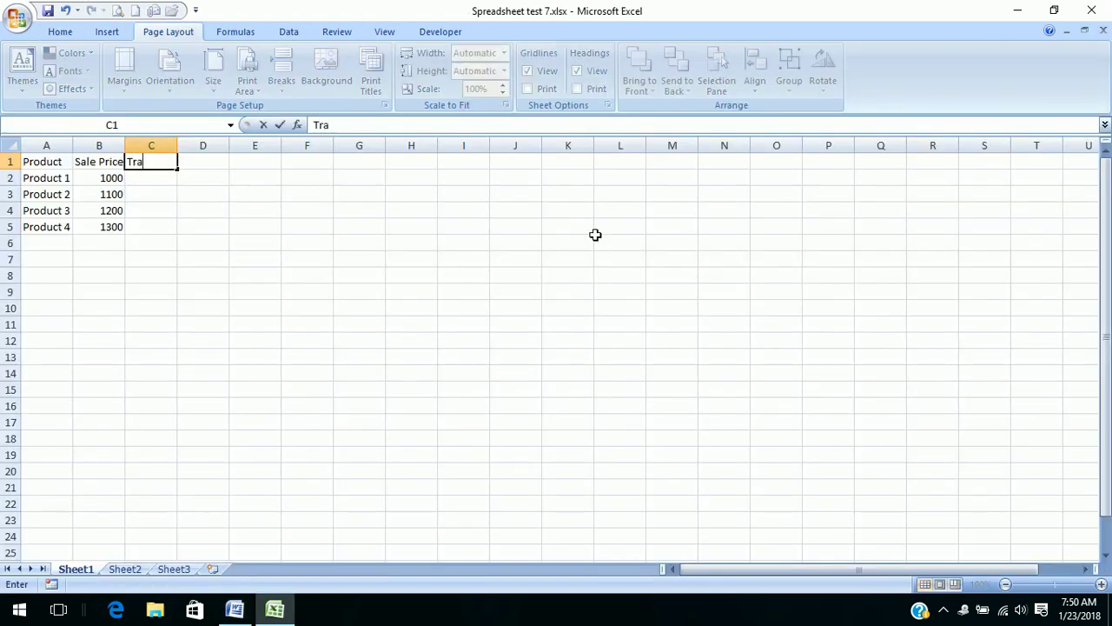
type("de Discou")
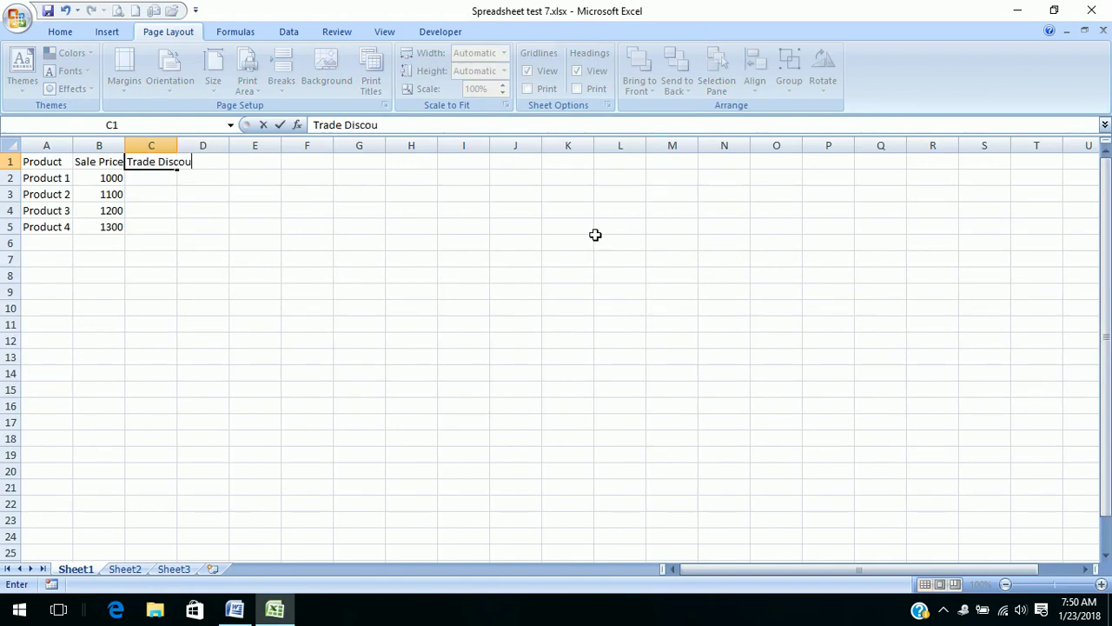
type("nt")
key("Tab")
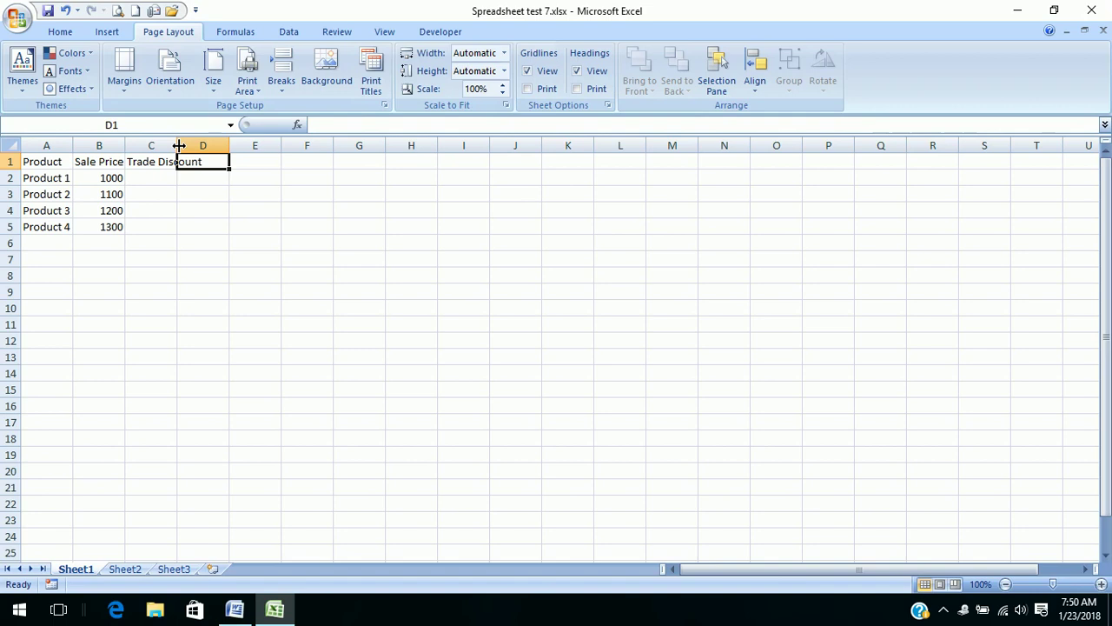
double_click(178, 146)
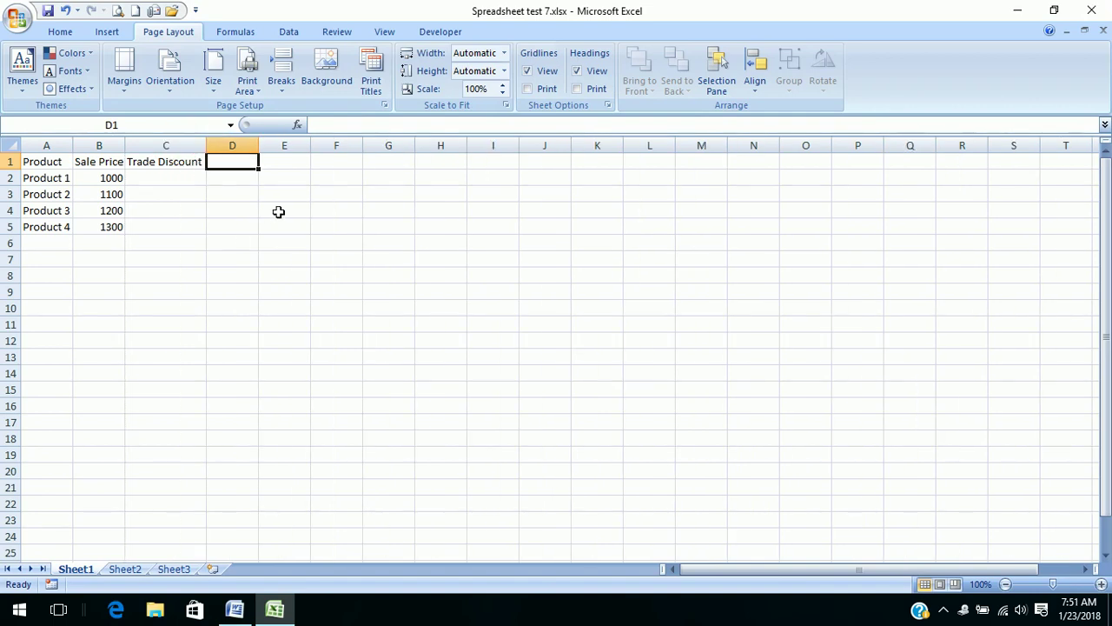
Step: Add the Net Sale Price heading in D1 and autofit column D
key("alt+Tab")
key("alt+Tab")
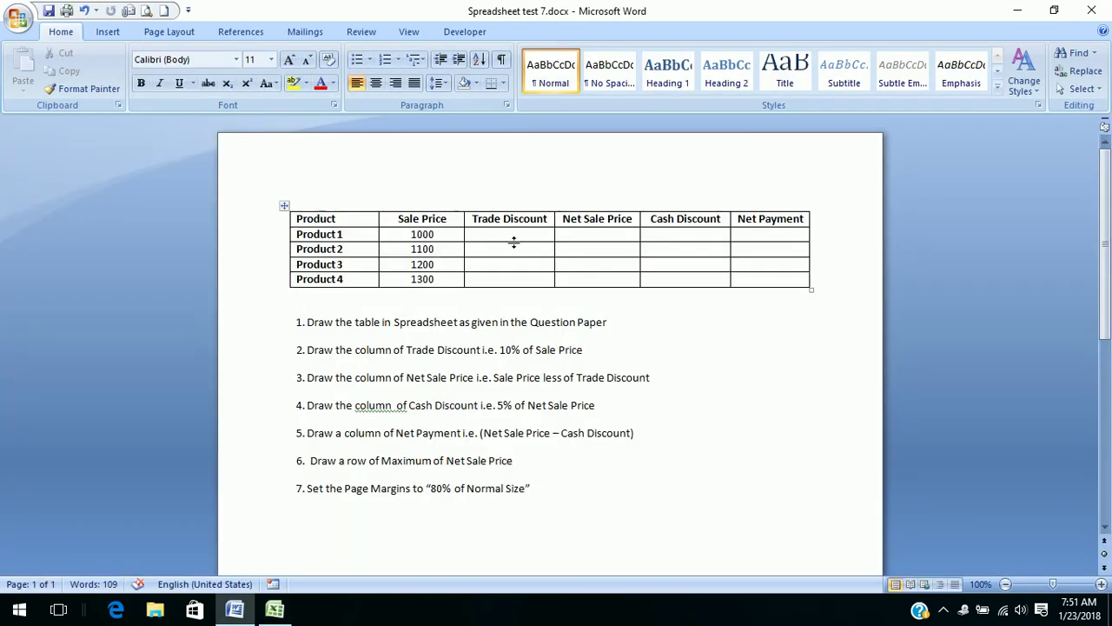
key("alt+Tab")
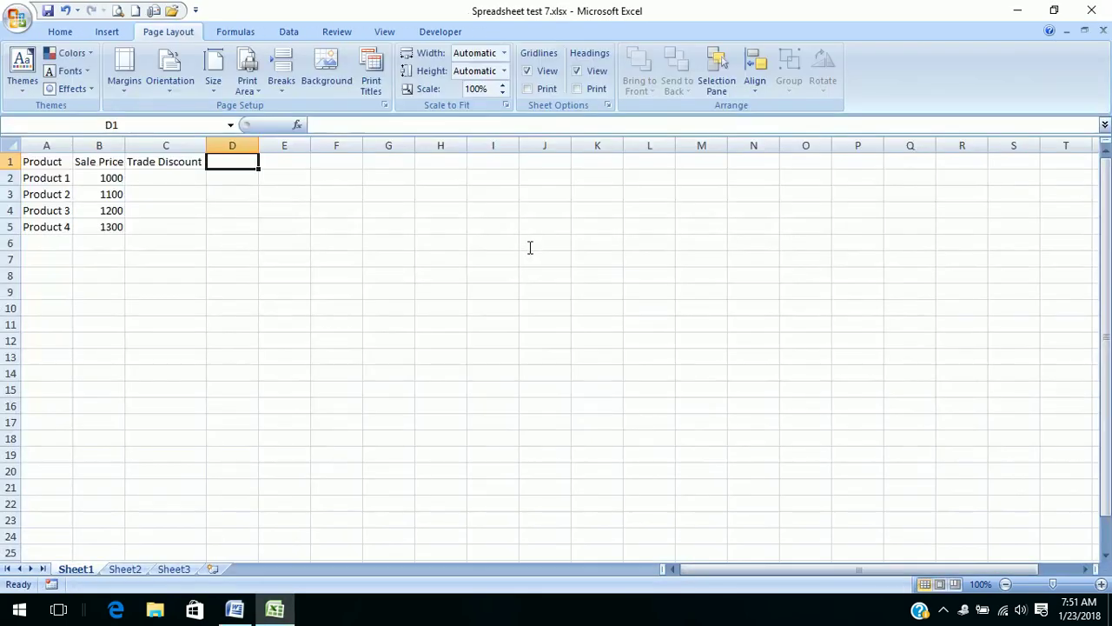
type("NetSa")
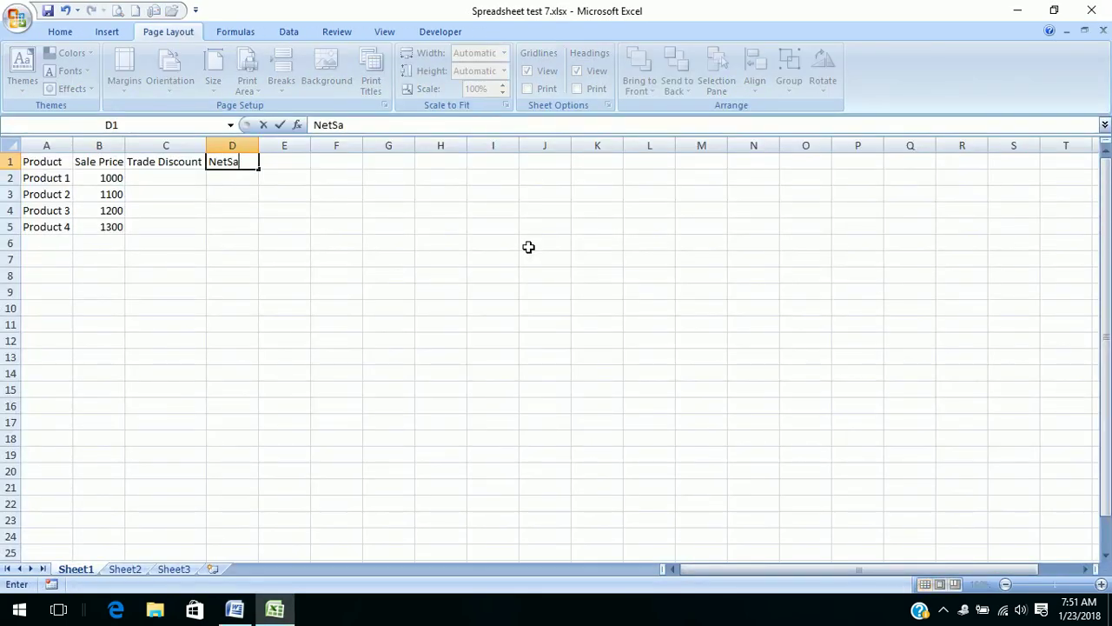
type("le")
key("BackSpace")
key("BackSpace")
key("BackSpace")
key("BackSpace")
type("Sale")
type(" Price")
key("Tab")
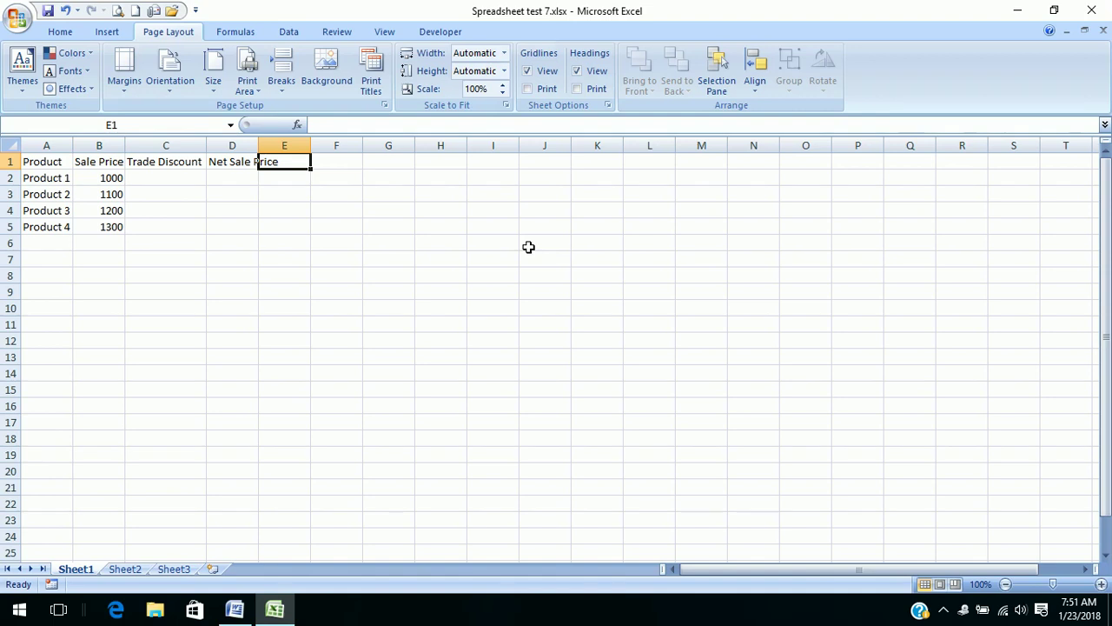
key("alt+Tab")
key("alt+Tab")
double_click(258, 146)
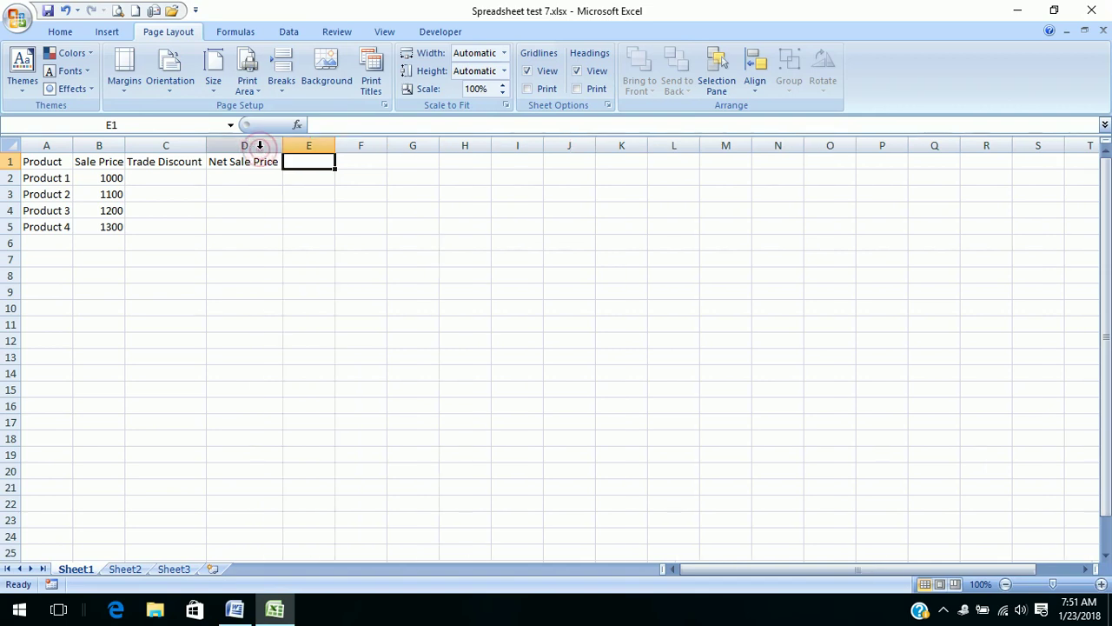
Step: Add Cash Discount and Net Payment headings in E1:F1 and autofit both columns
type("Cash")
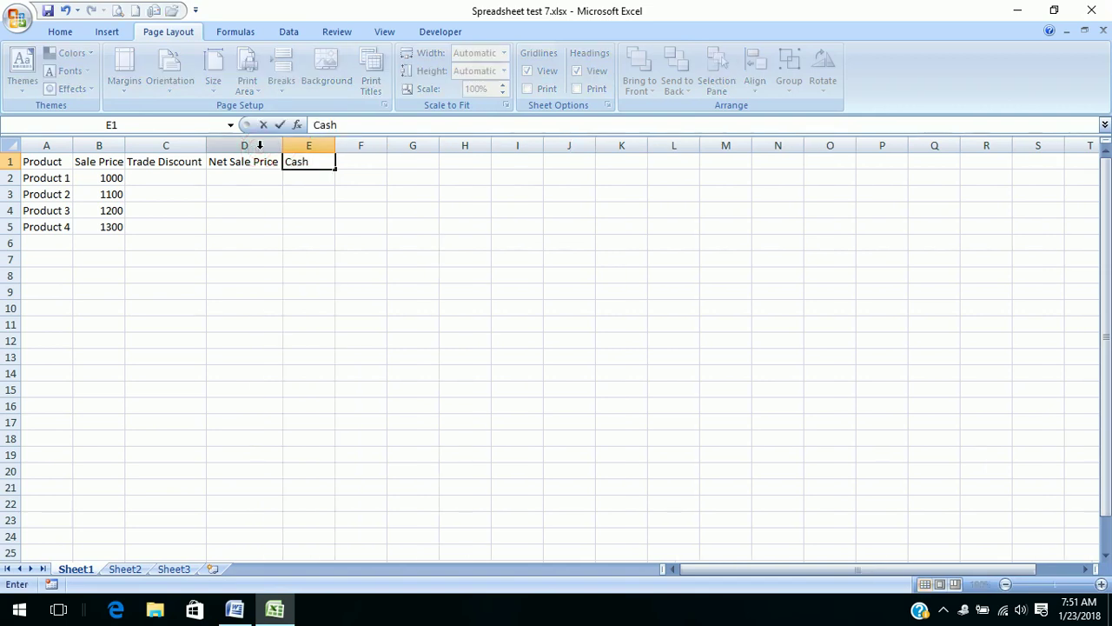
type(" Discount")
key("Tab")
type("Net")
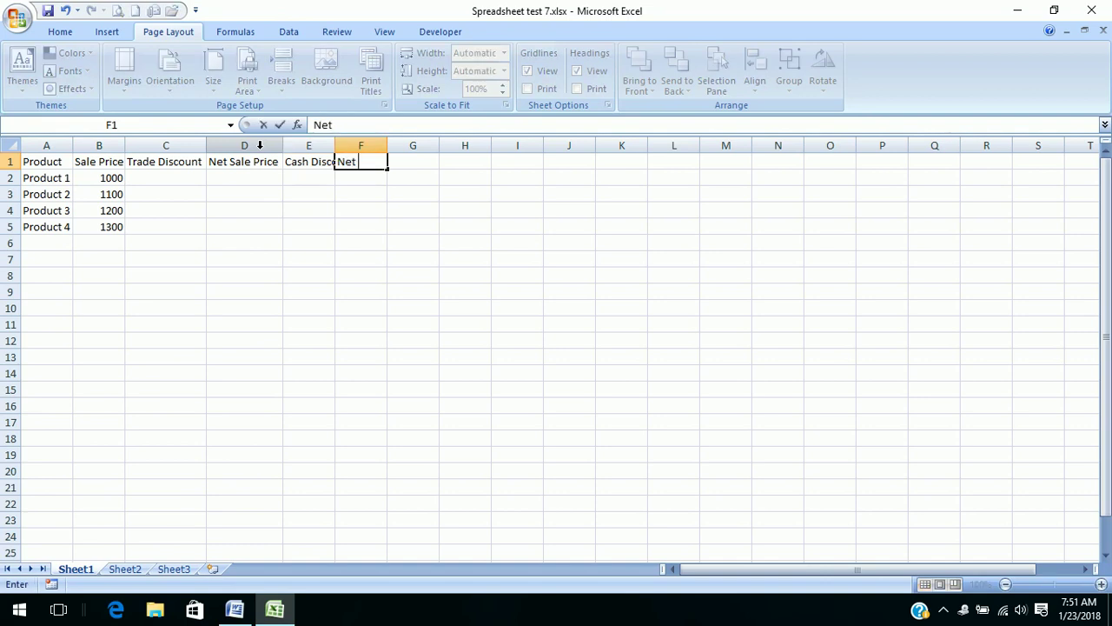
type("Paymen")
key("BackSpace")
key("BackSpace")
type("ent")
key("Tab")
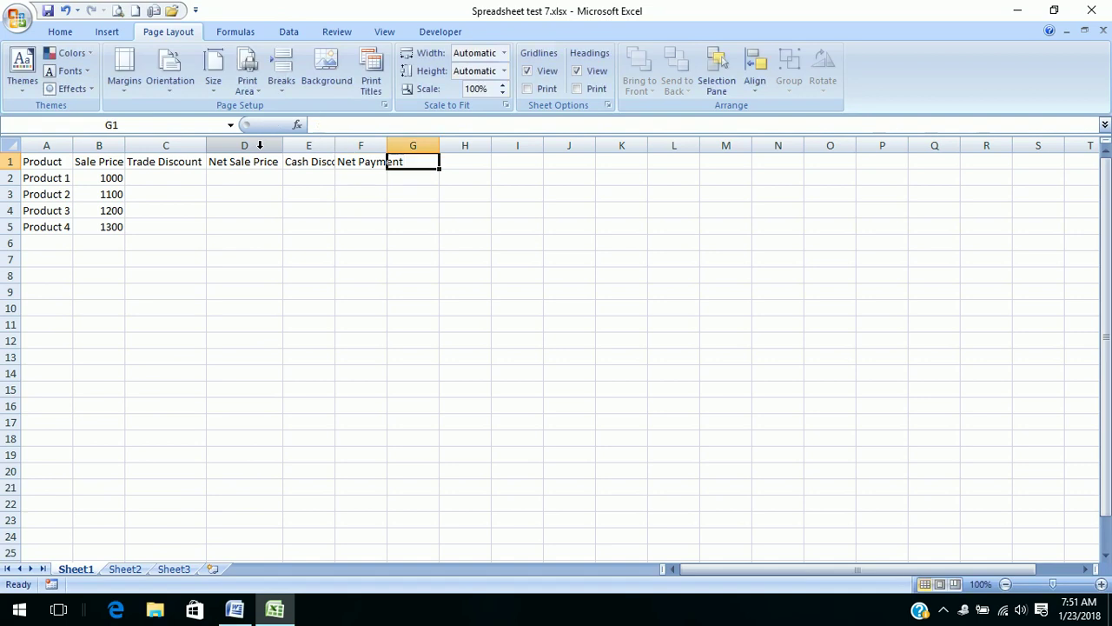
double_click(334, 145)
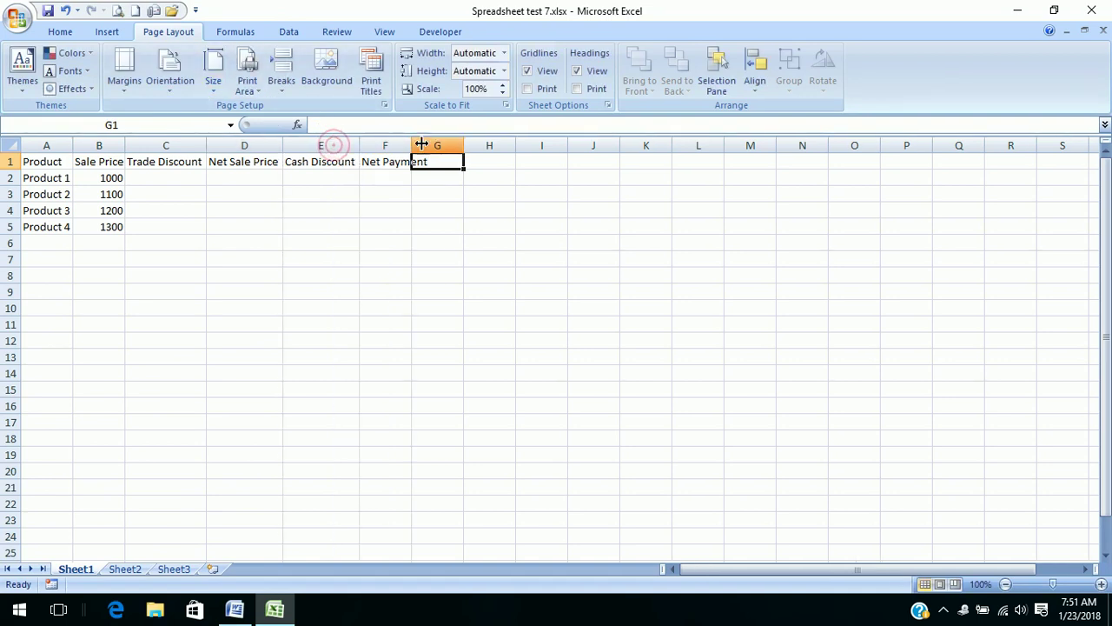
double_click(413, 145)
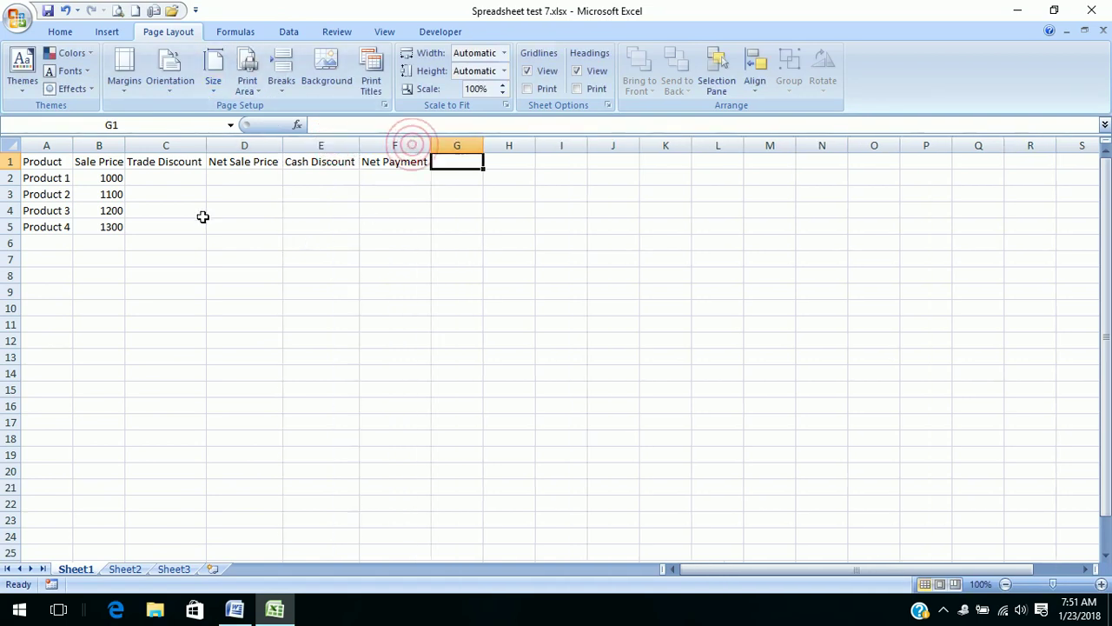
left_click(158, 180)
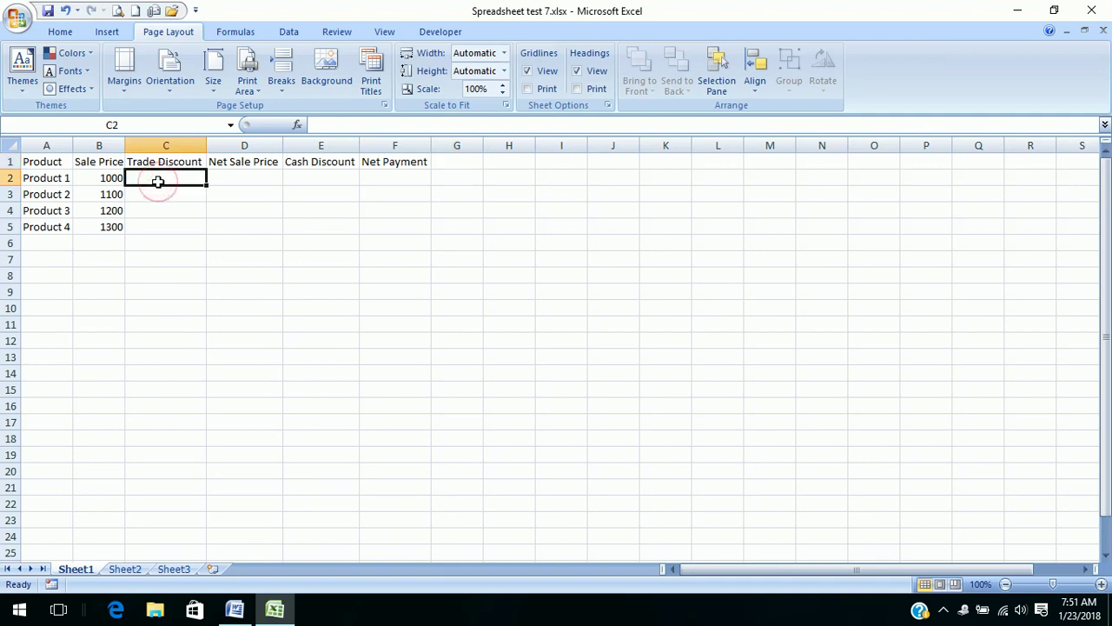
Step: Apply All Borders to the A1:F5 table from the Home tab's Borders menu
left_click(54, 163)
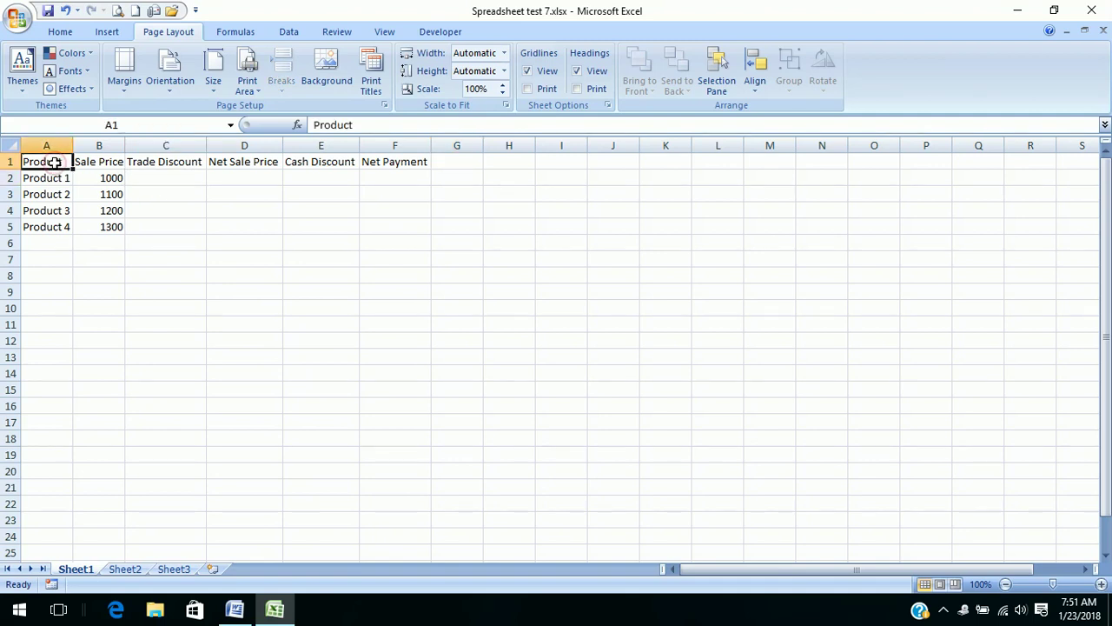
key("alt+Tab")
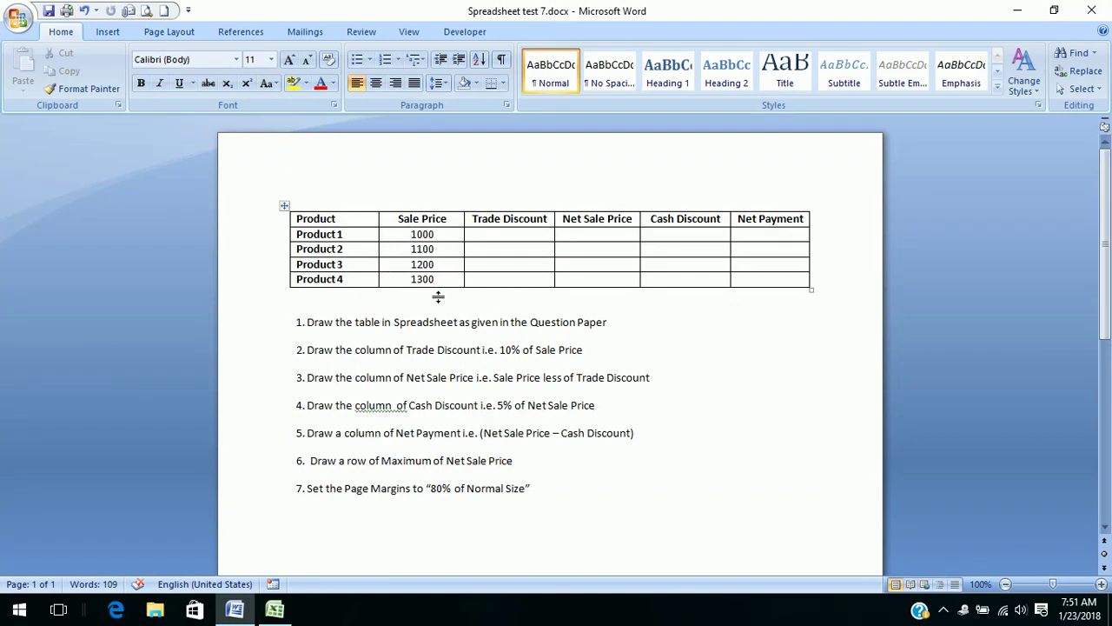
key("alt+Tab")
key("shift+Right")
key("shift+Right")
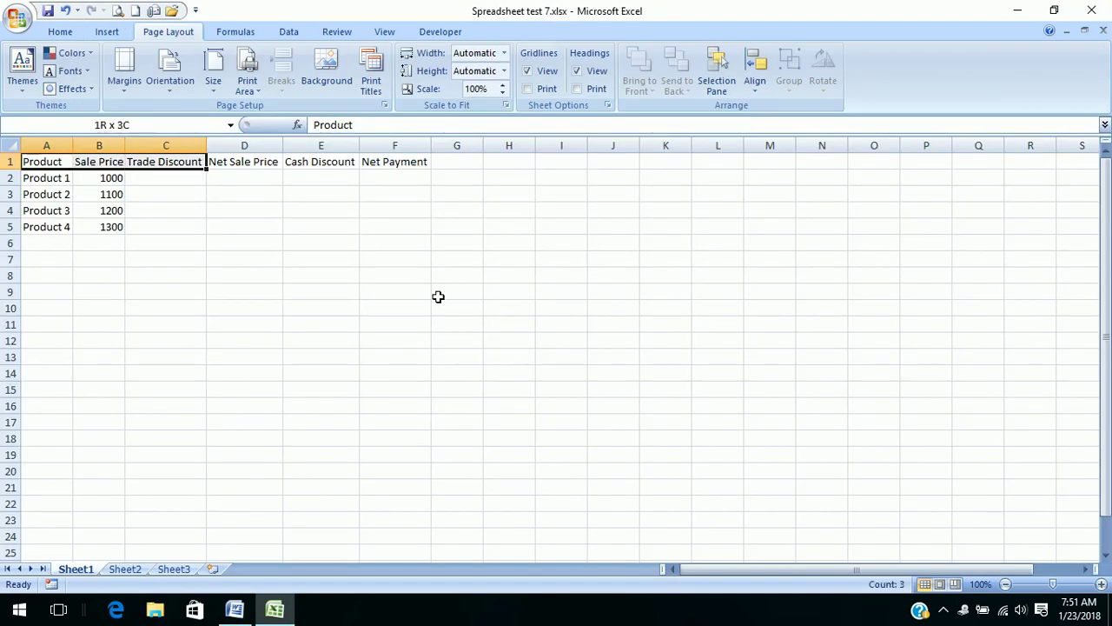
key("shift+Right")
key("shift+Right")
key("shift+Right")
key("shift+Down")
key("shift+Down")
key("shift+Down")
key("shift+Down")
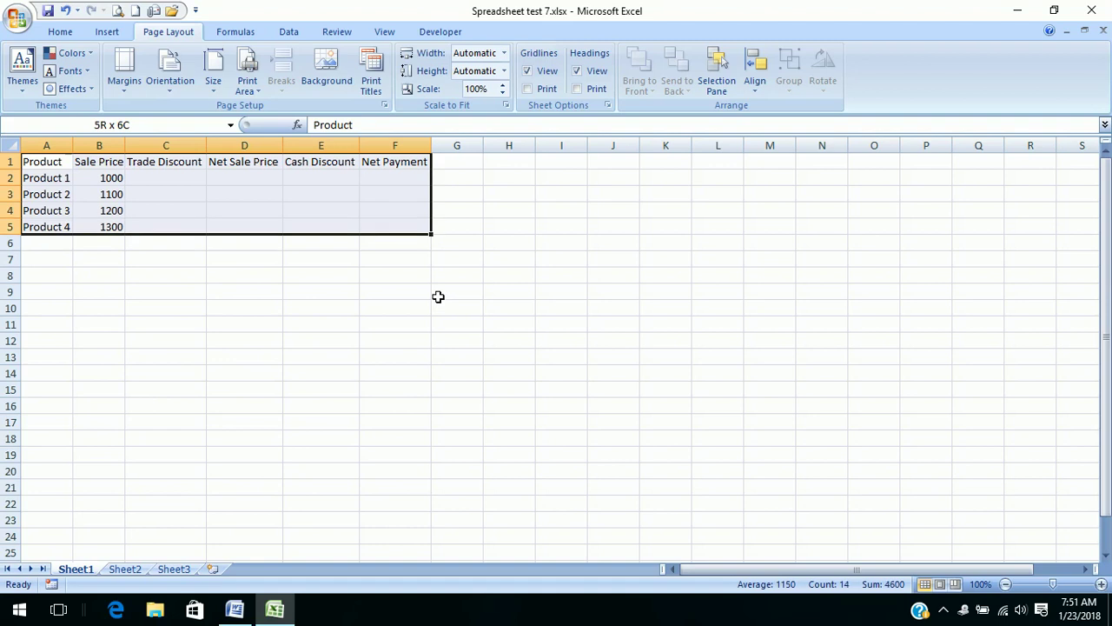
left_click(60, 33)
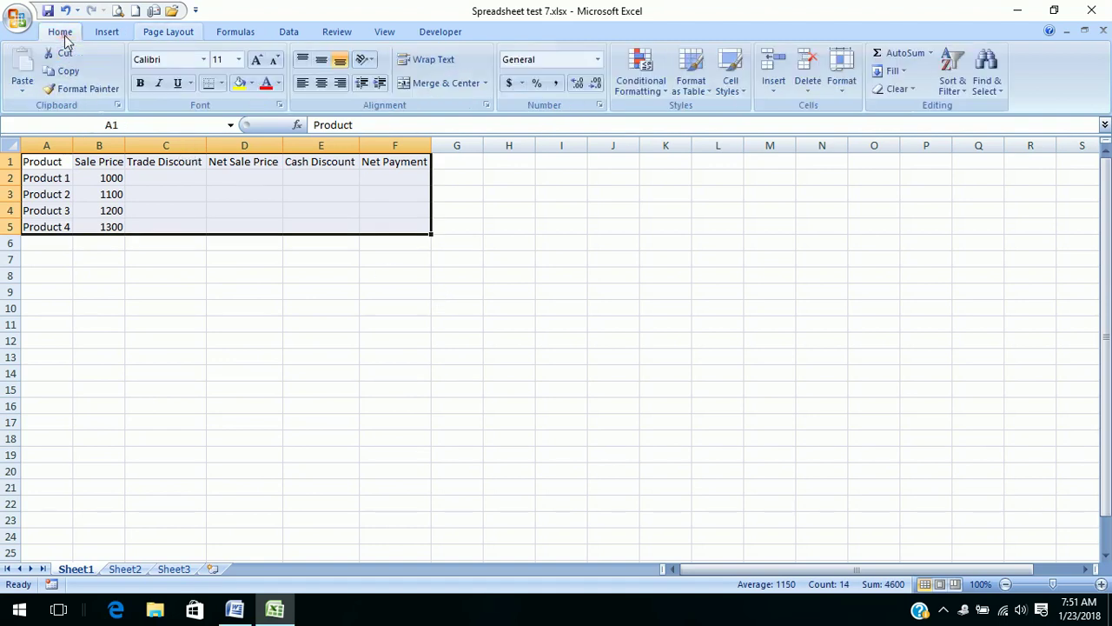
left_click(222, 84)
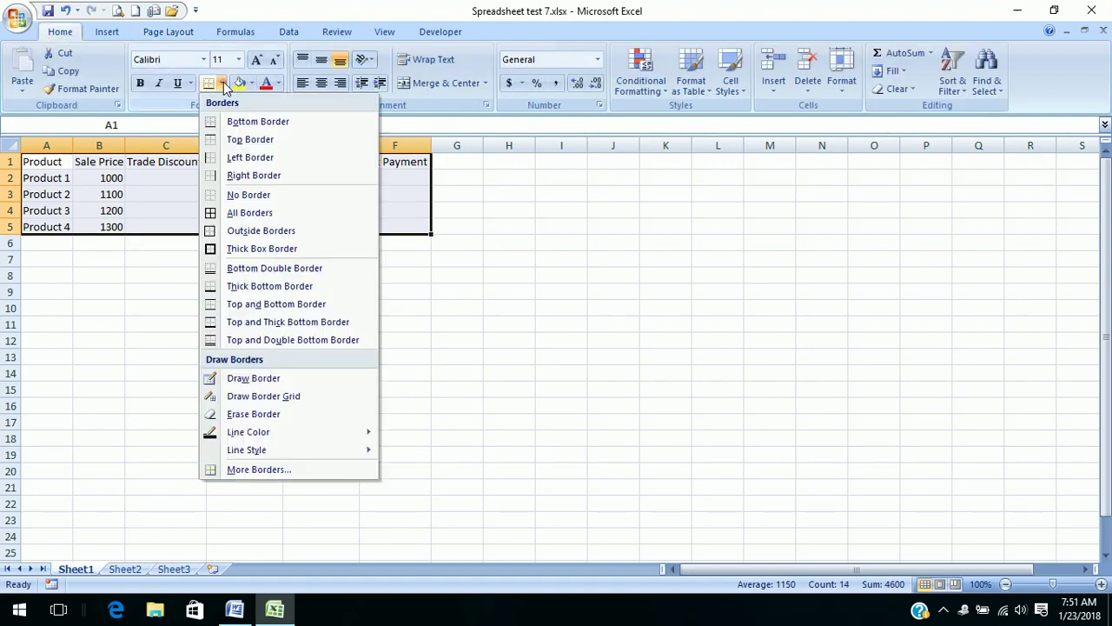
left_click(236, 217)
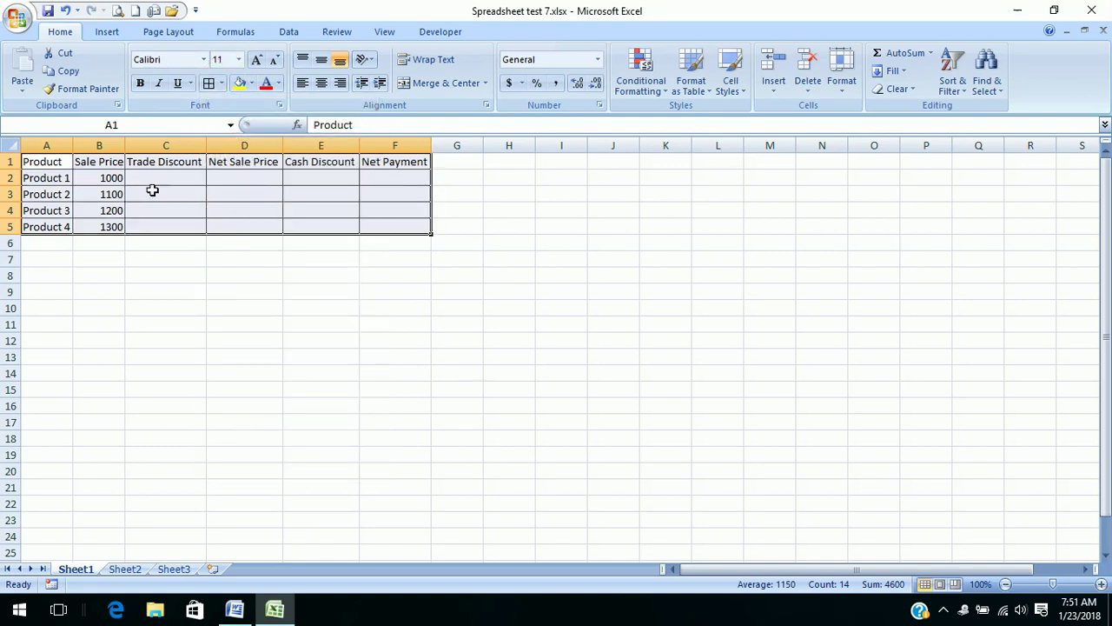
left_click(98, 178)
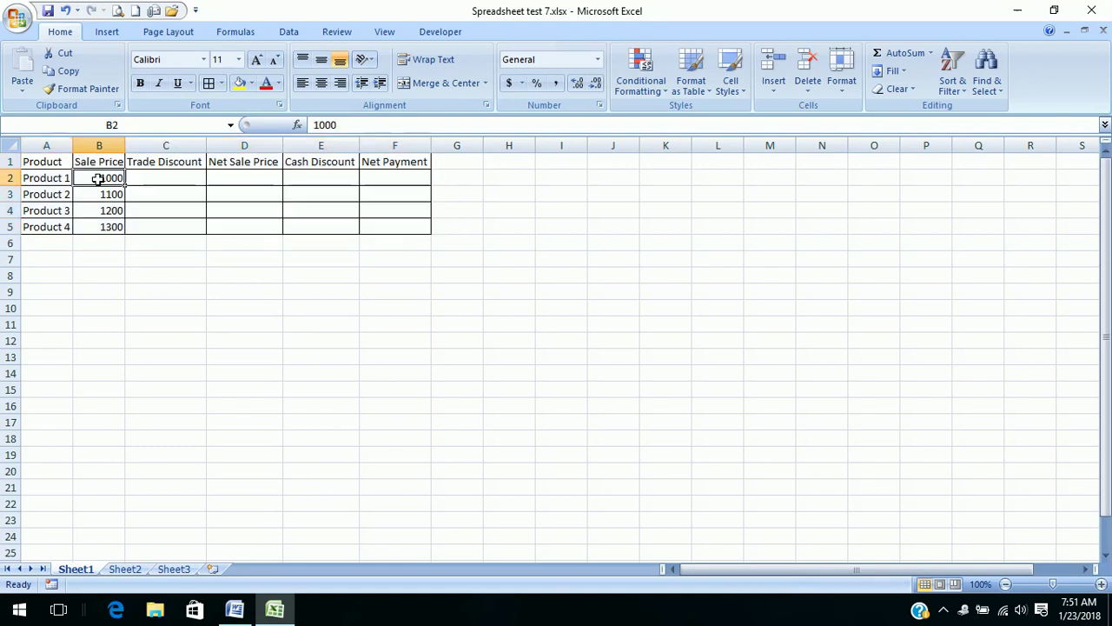
key("alt+Tab")
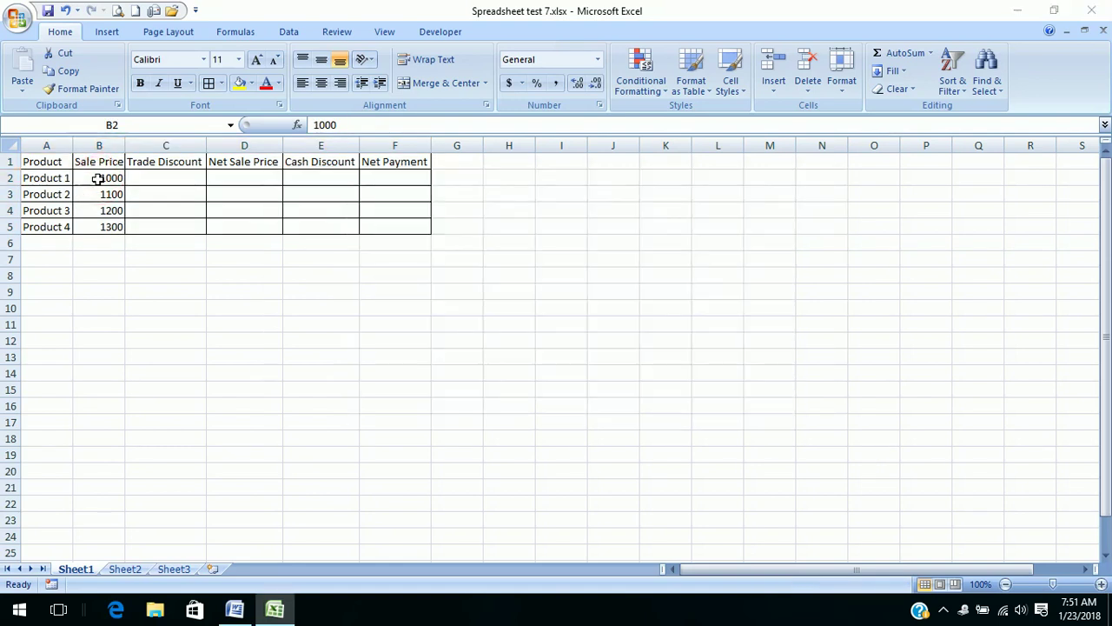
key("alt+Tab")
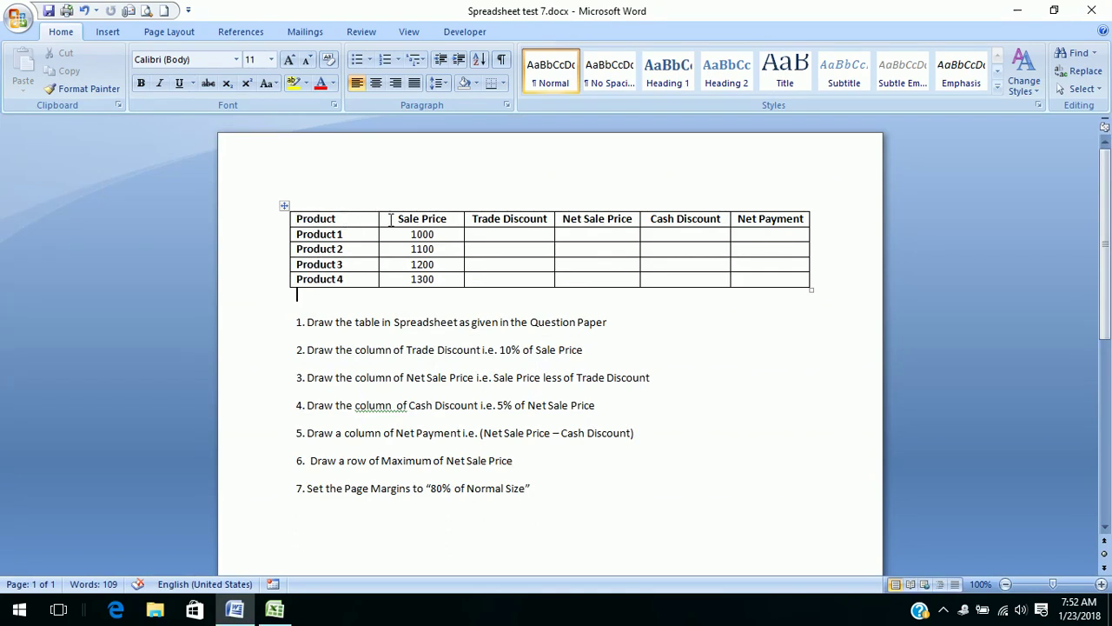
Step: Make the Product 1–4 labels in column A and the A1:F1 header row bold
key("alt+Tab")
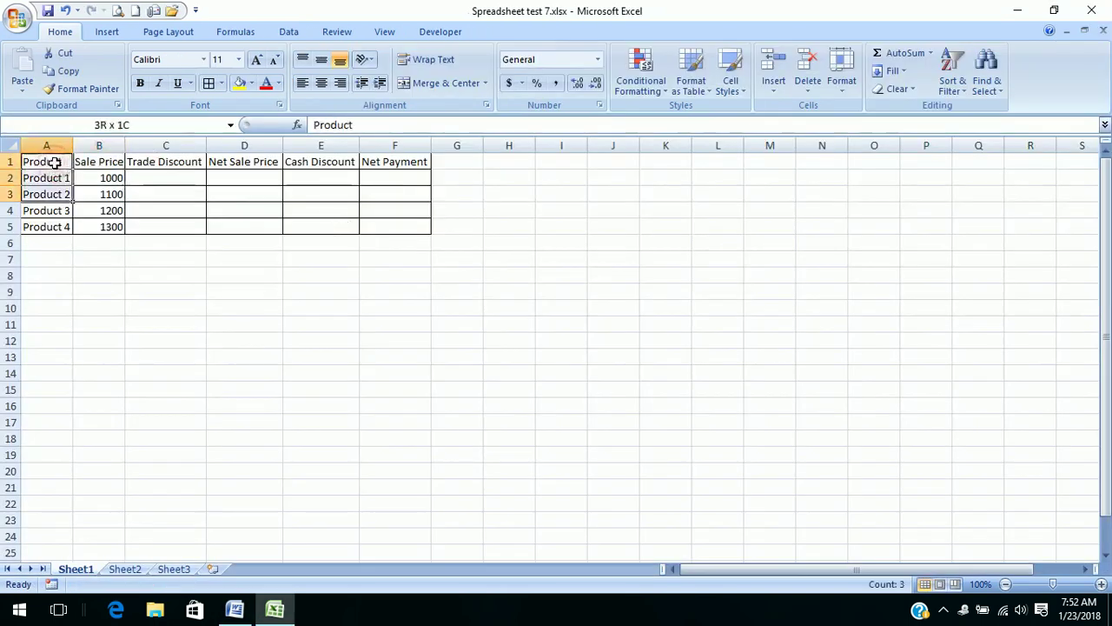
left_click_drag(54, 163, 47, 227)
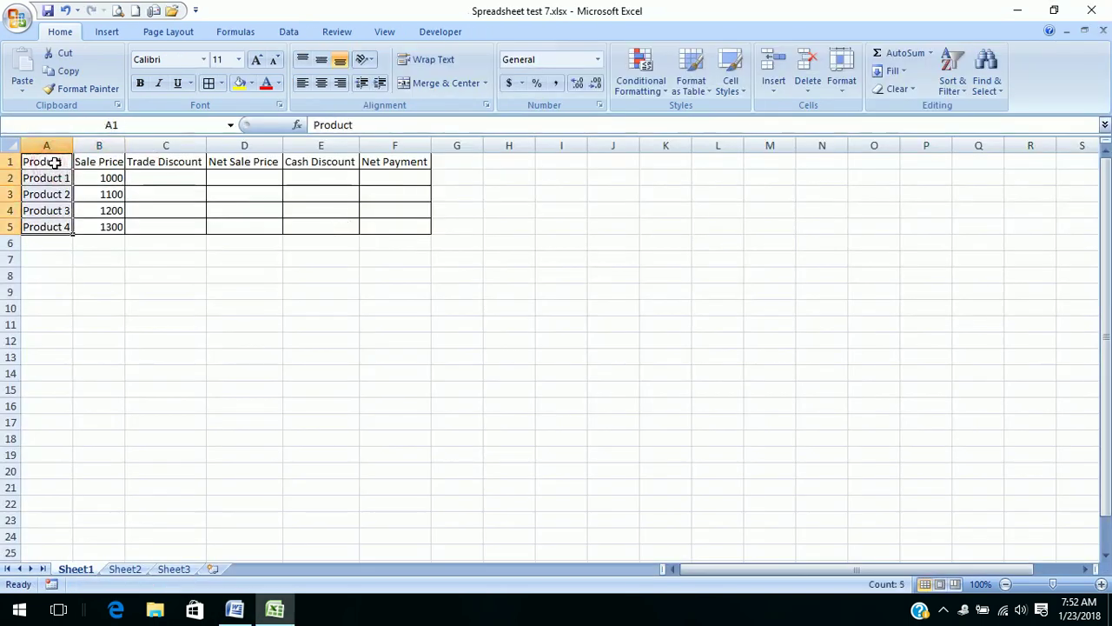
left_click(142, 85)
key("shift+BackSpace")
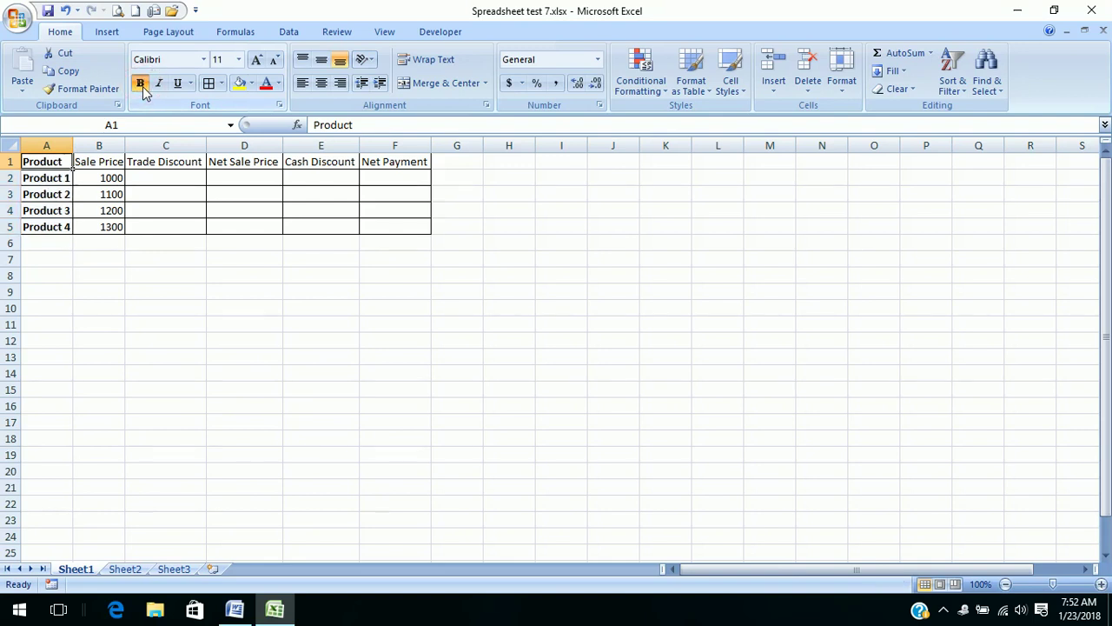
key("shift+Right")
key("shift+Right")
key("shift+Right")
key("shift+Right")
key("shift+Right")
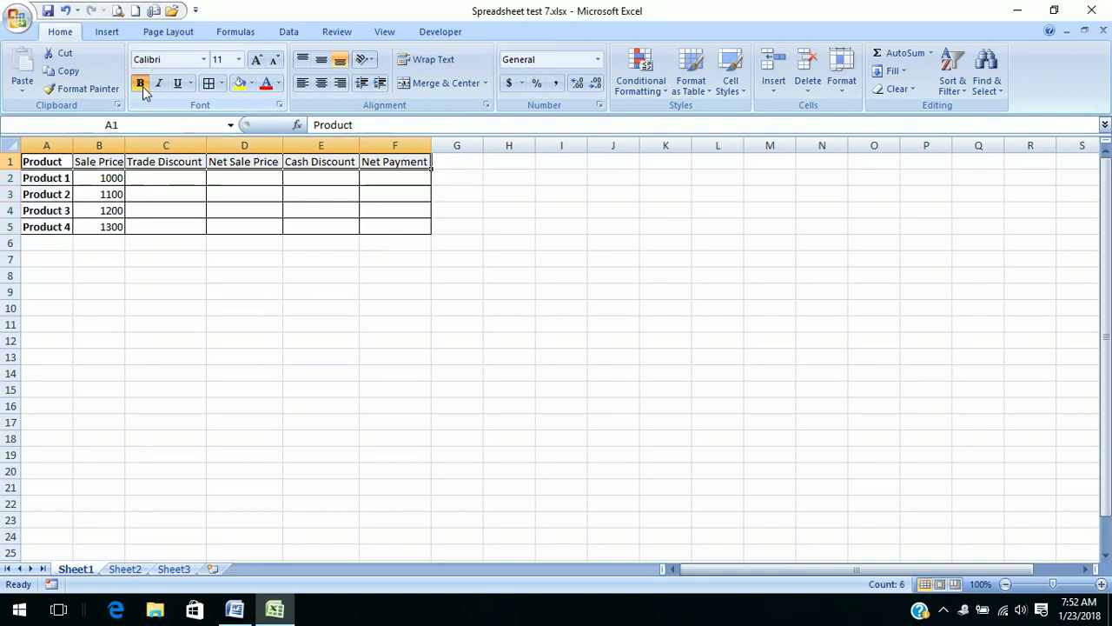
left_click(144, 91)
left_click(144, 91)
key("Down")
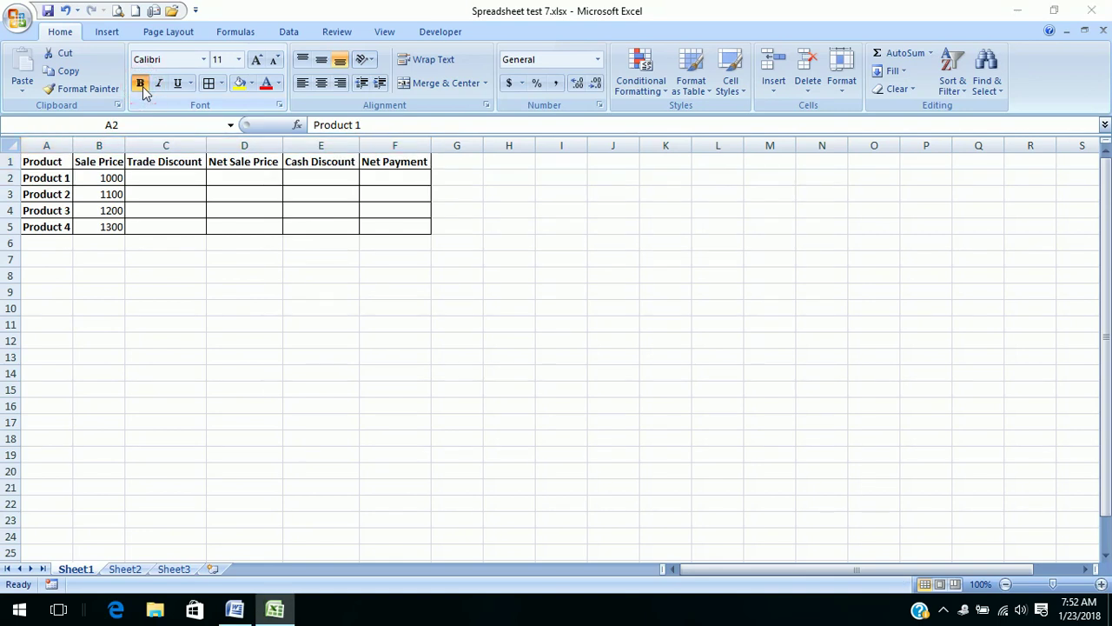
key("alt+Tab")
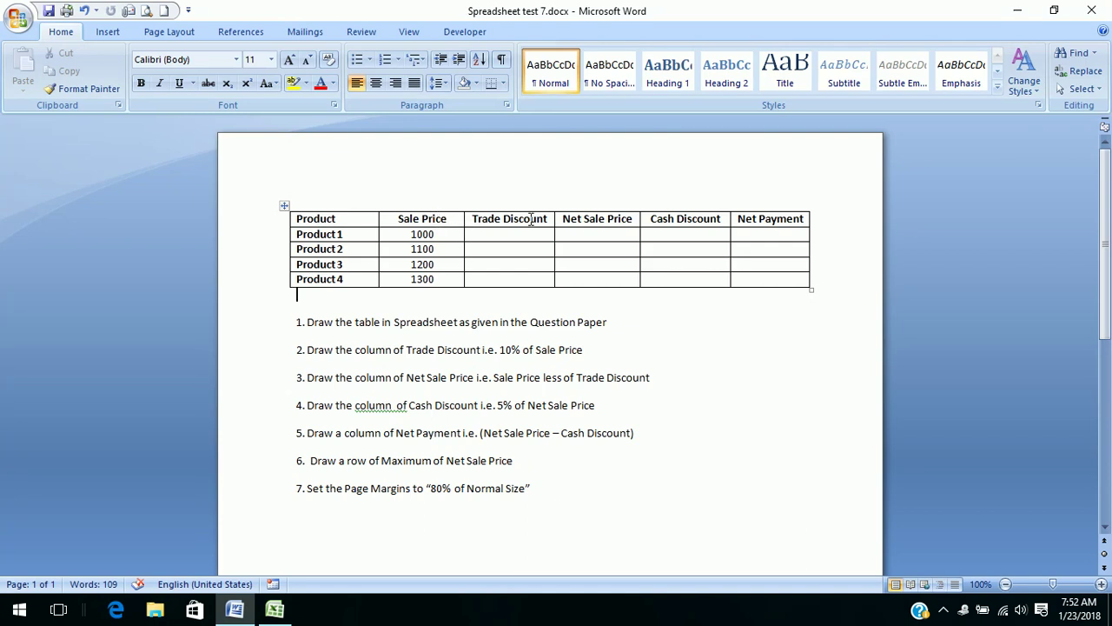
Step: Drag-widen columns A, C, D, E and F so the bold labels and headings fit
key("alt+Tab")
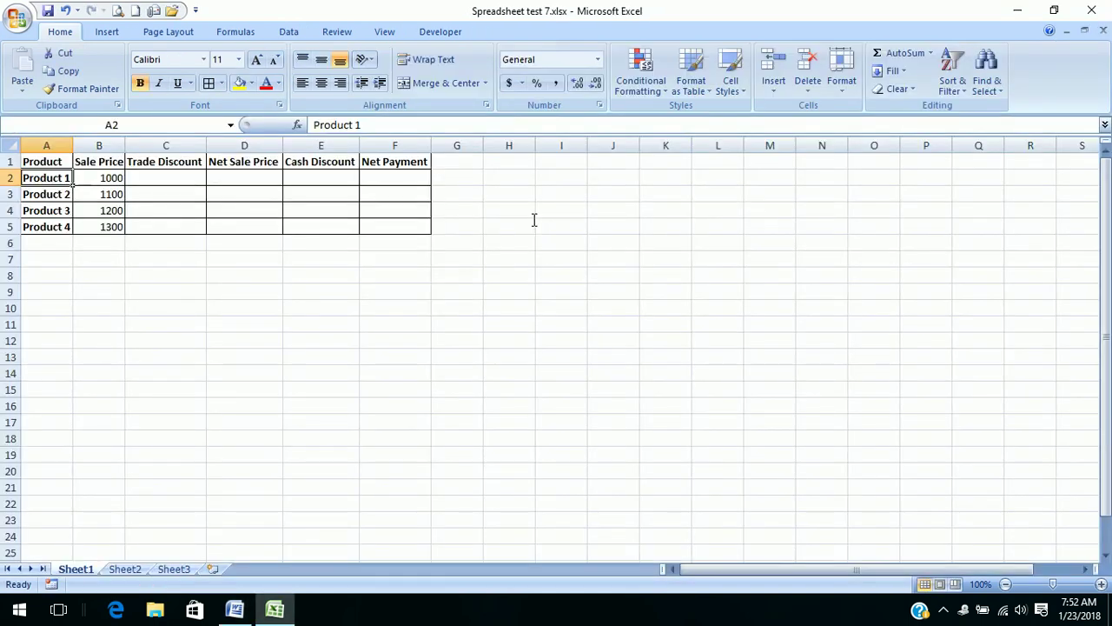
left_click_drag(71, 145, 154, 145)
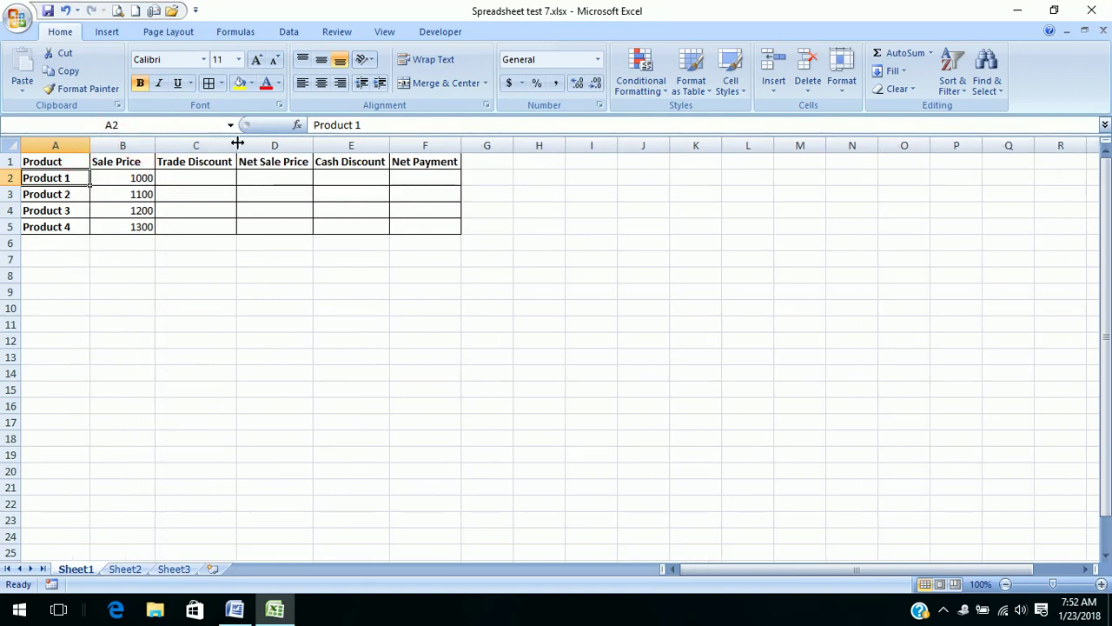
left_click_drag(236, 146, 244, 145)
left_click_drag(321, 142, 329, 142)
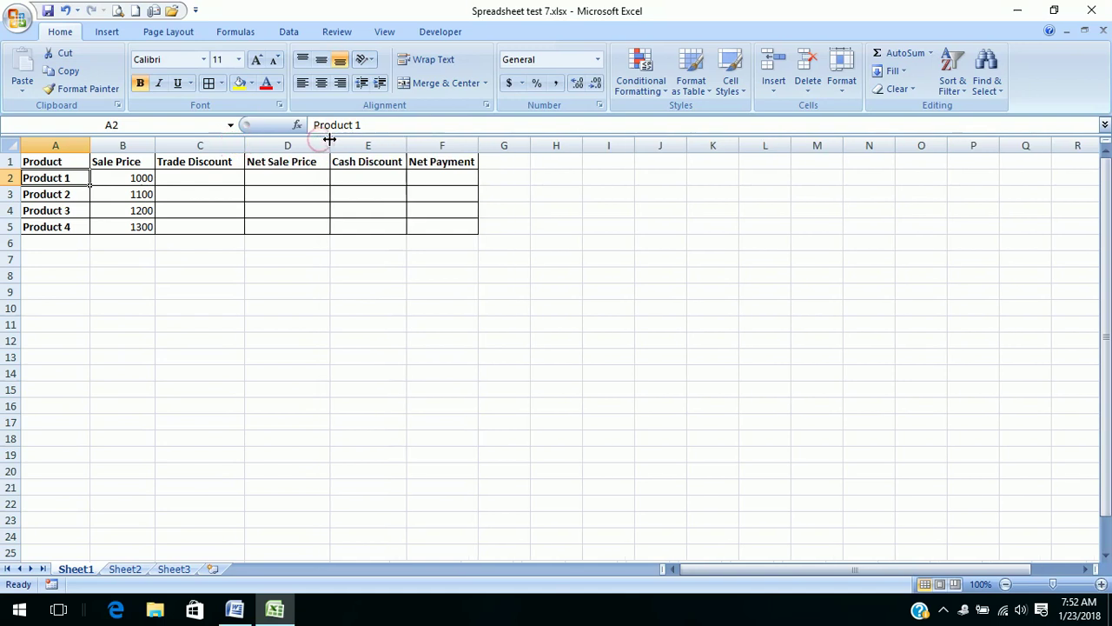
left_click_drag(407, 142, 420, 141)
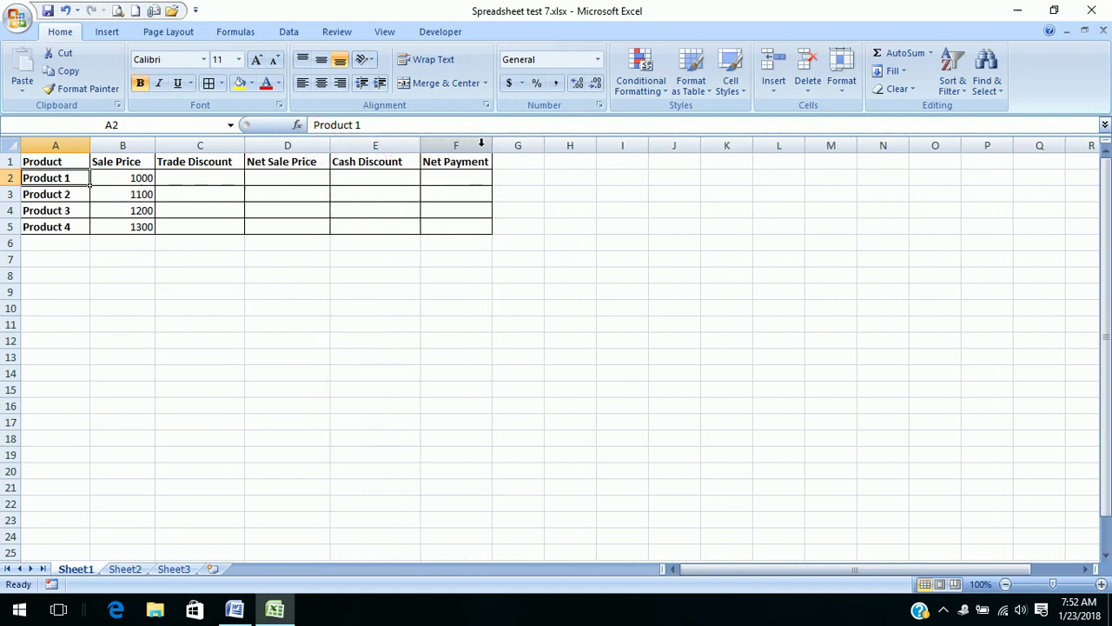
left_click_drag(492, 145, 512, 145)
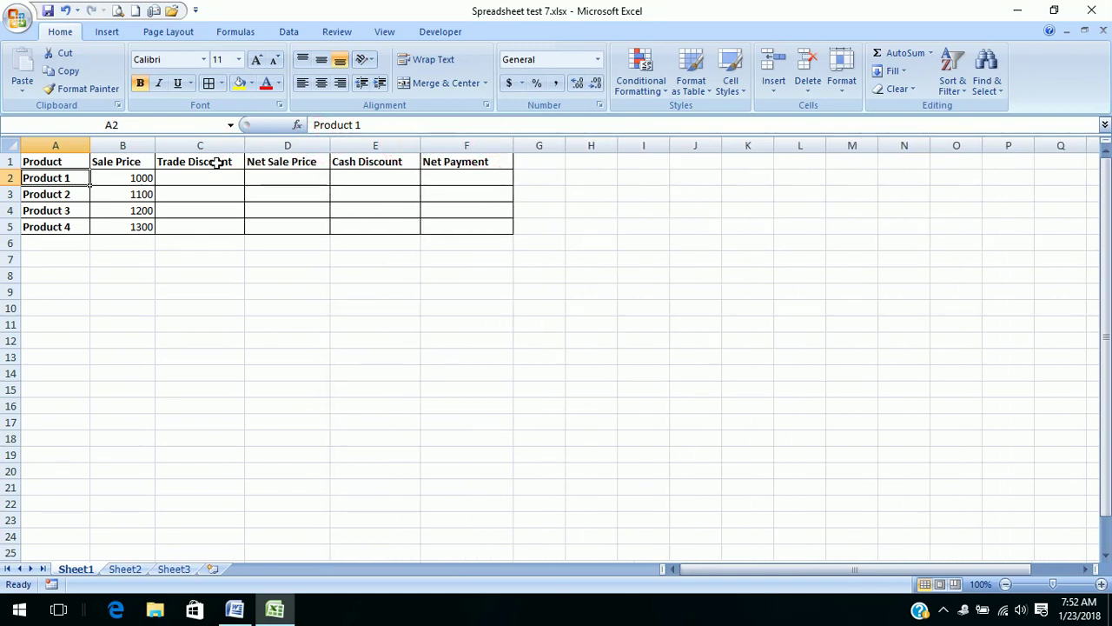
left_click(52, 161)
left_click_drag(52, 161, 52, 226)
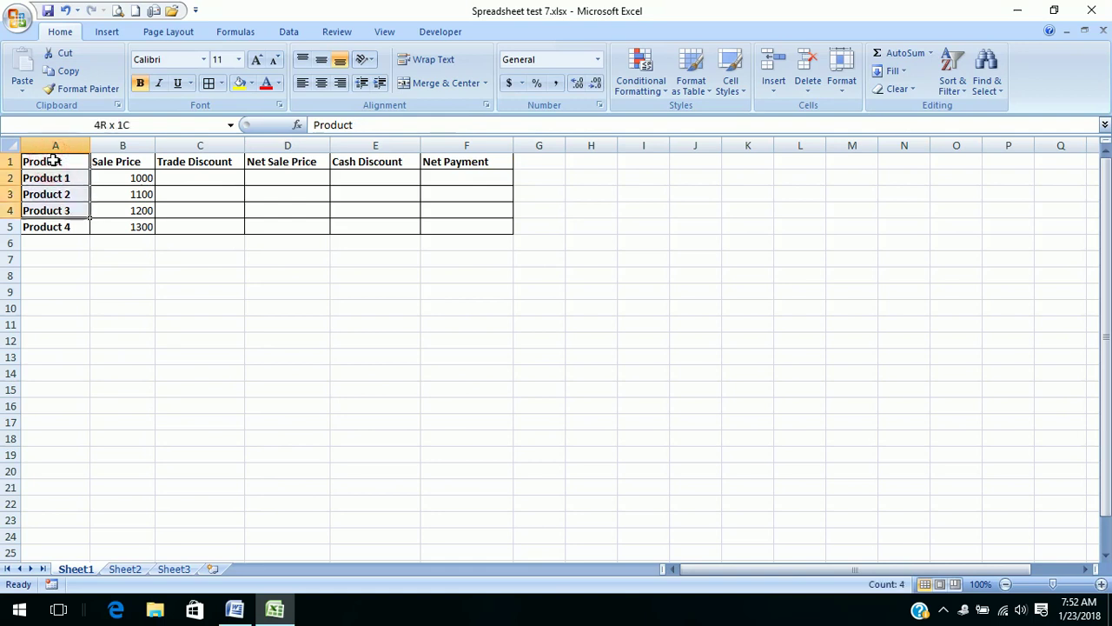
Step: Left-align the product names in column A and centre the contents of B1:F5
left_click(303, 84)
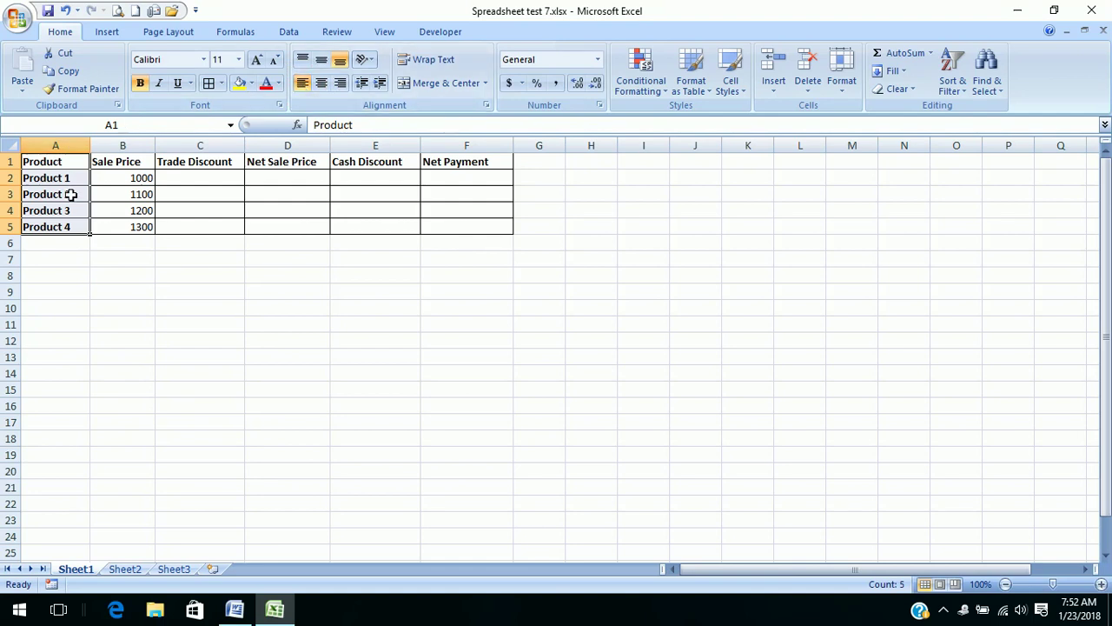
mouse_move(130, 165)
left_mouse_down()
mouse_move(286, 166)
mouse_move(467, 227)
left_mouse_up()
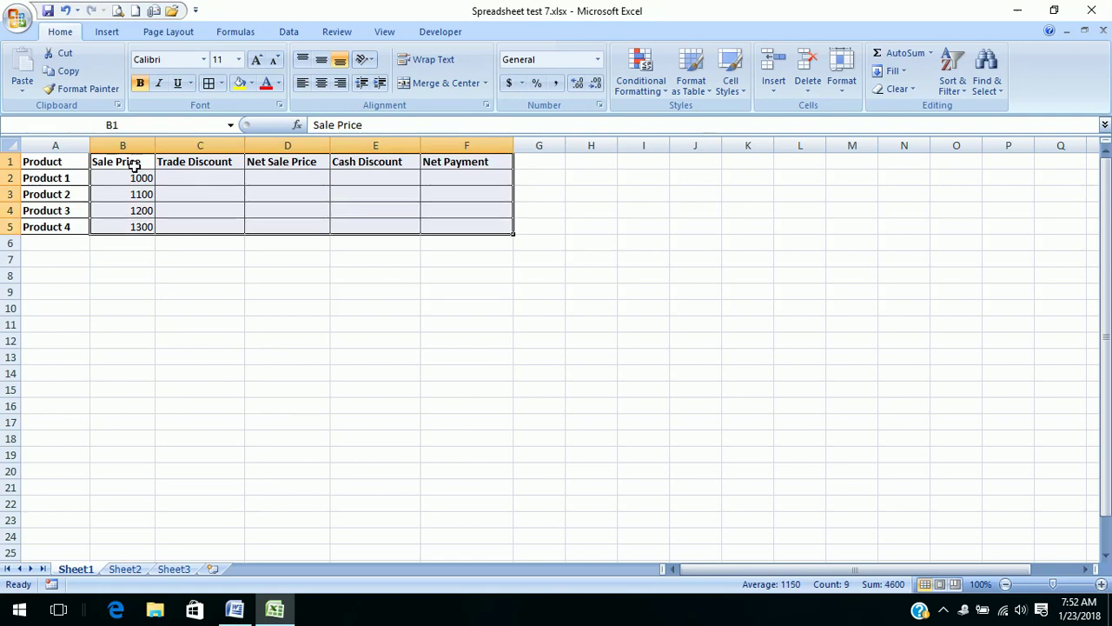
left_click(321, 83)
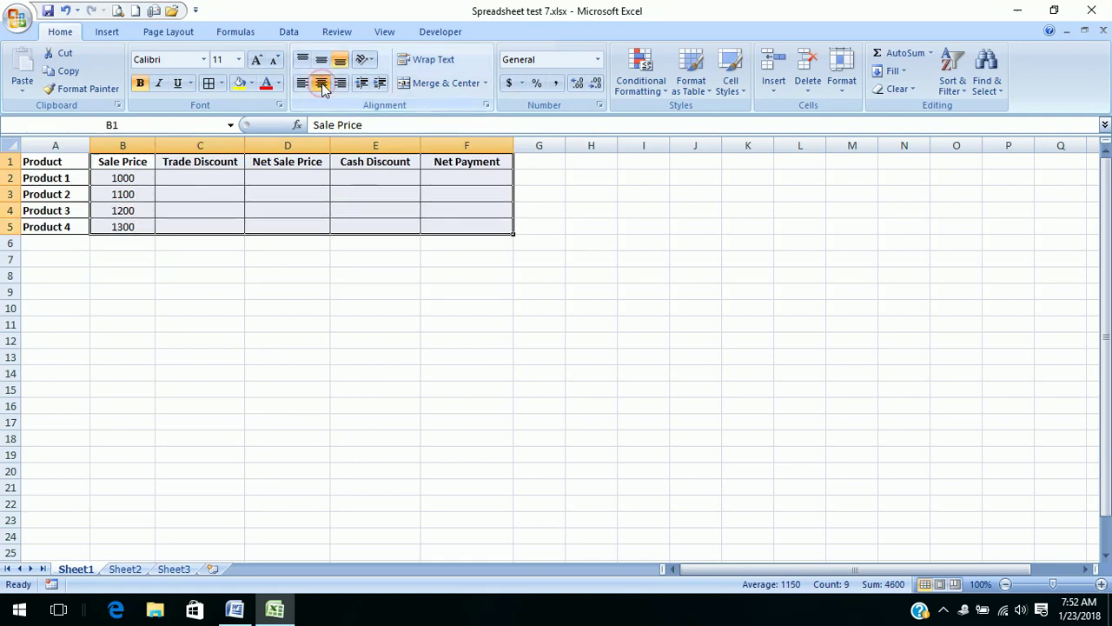
key("Down")
key("Left")
key("Up")
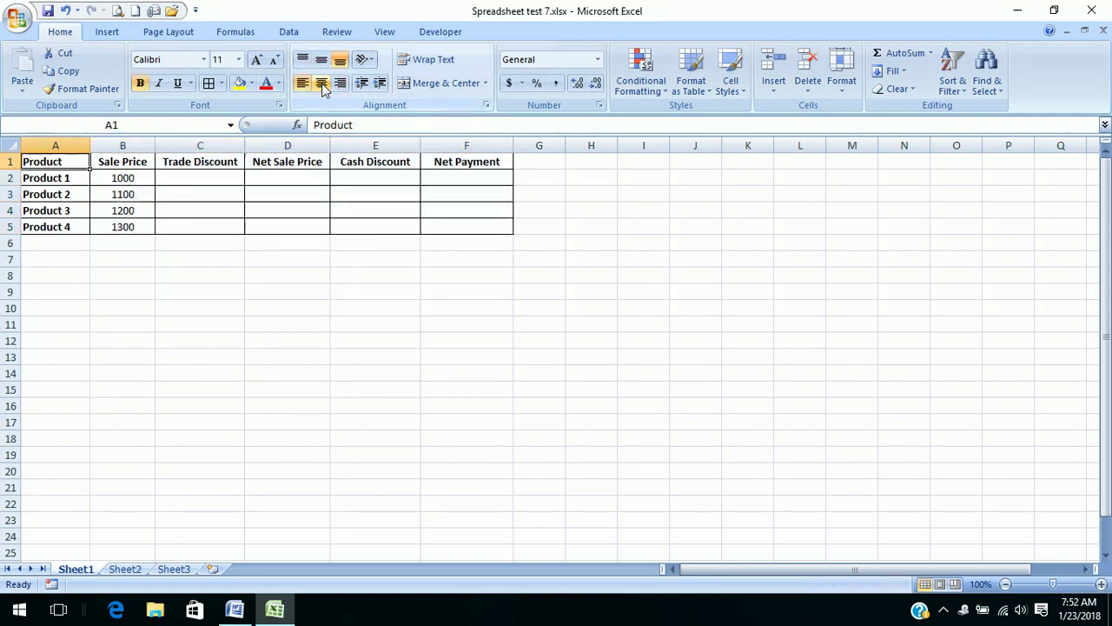
key("Right")
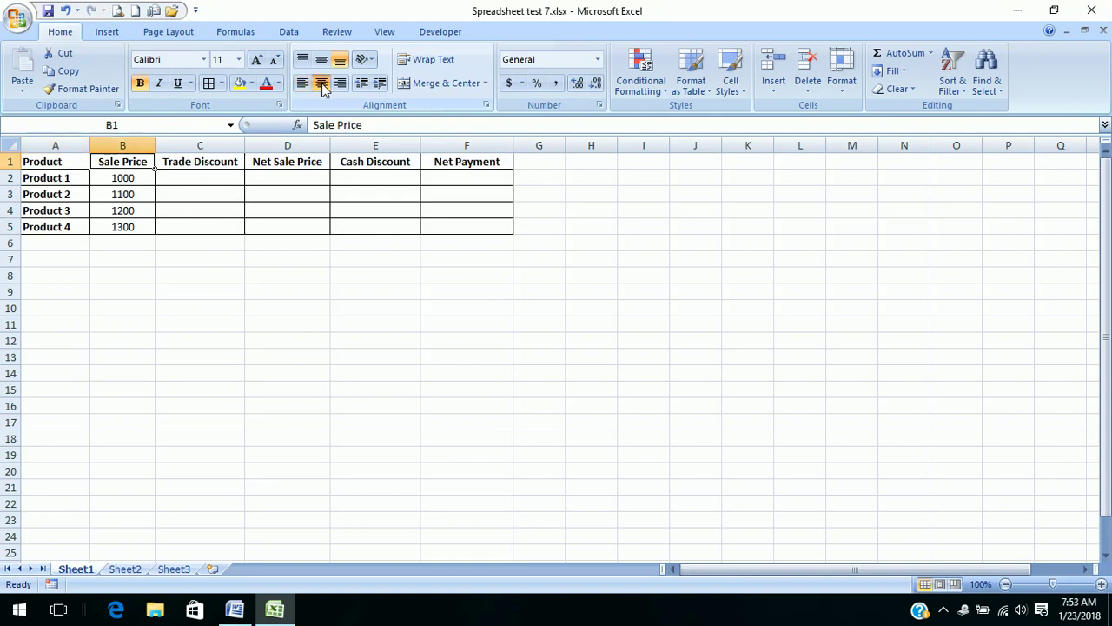
key("Down")
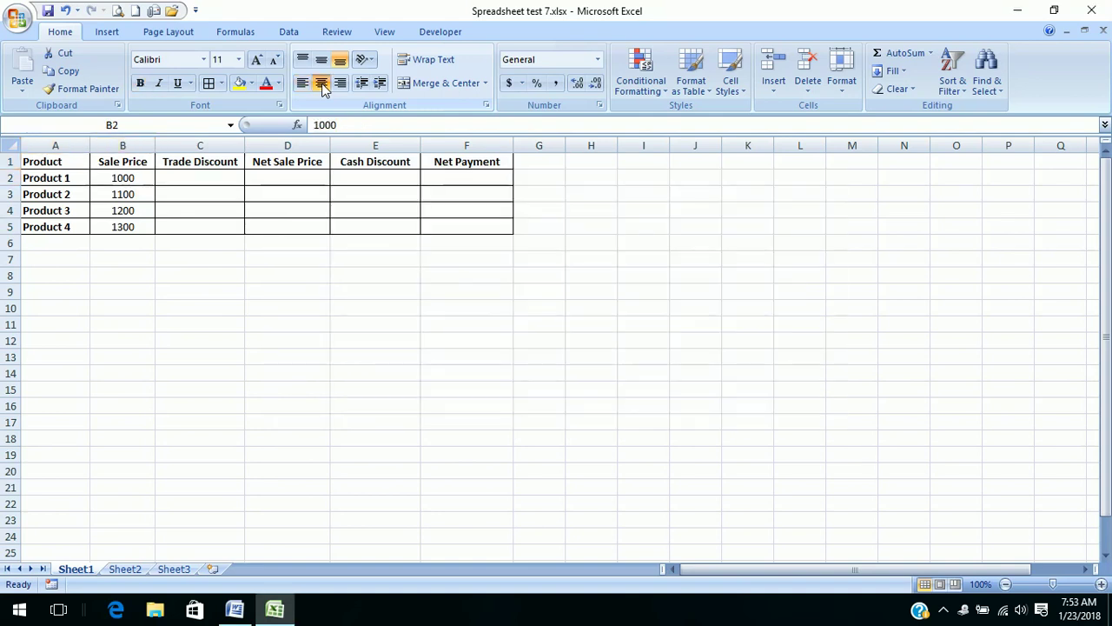
key("alt+Tab")
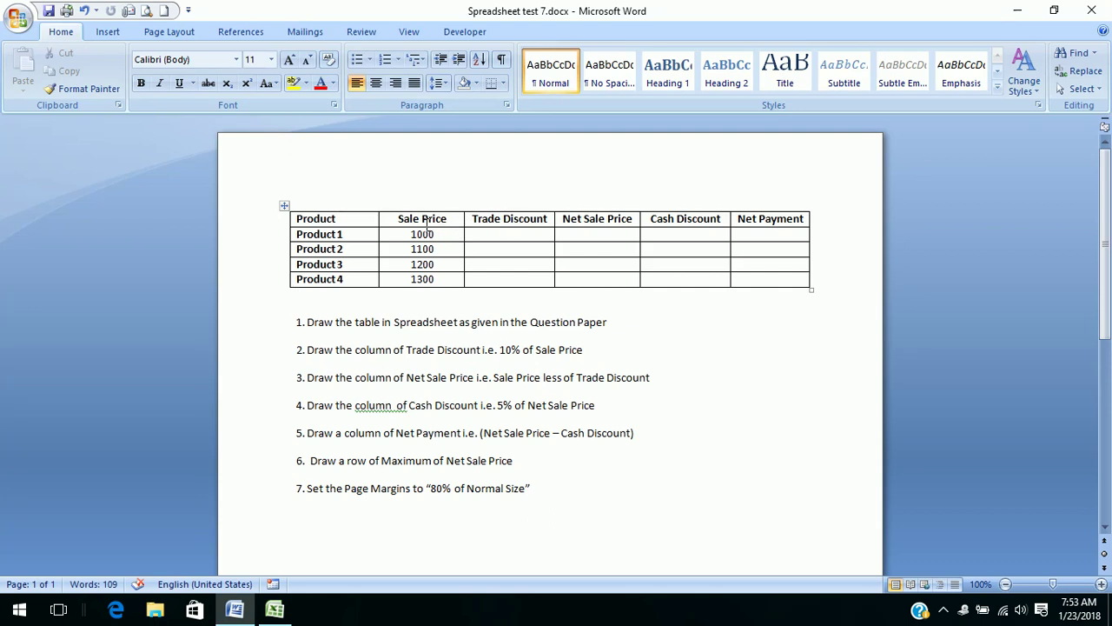
Step: Enter =B2*10% in C2 and fill it down to C5, giving 100, 110, 120, 130
key("alt+Tab")
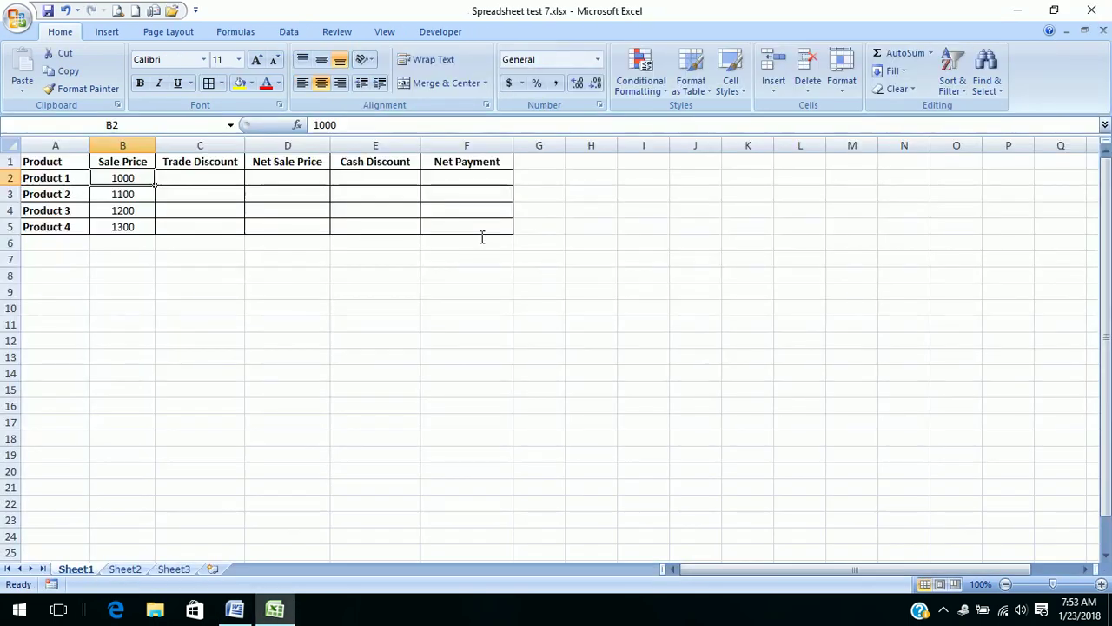
key("Right")
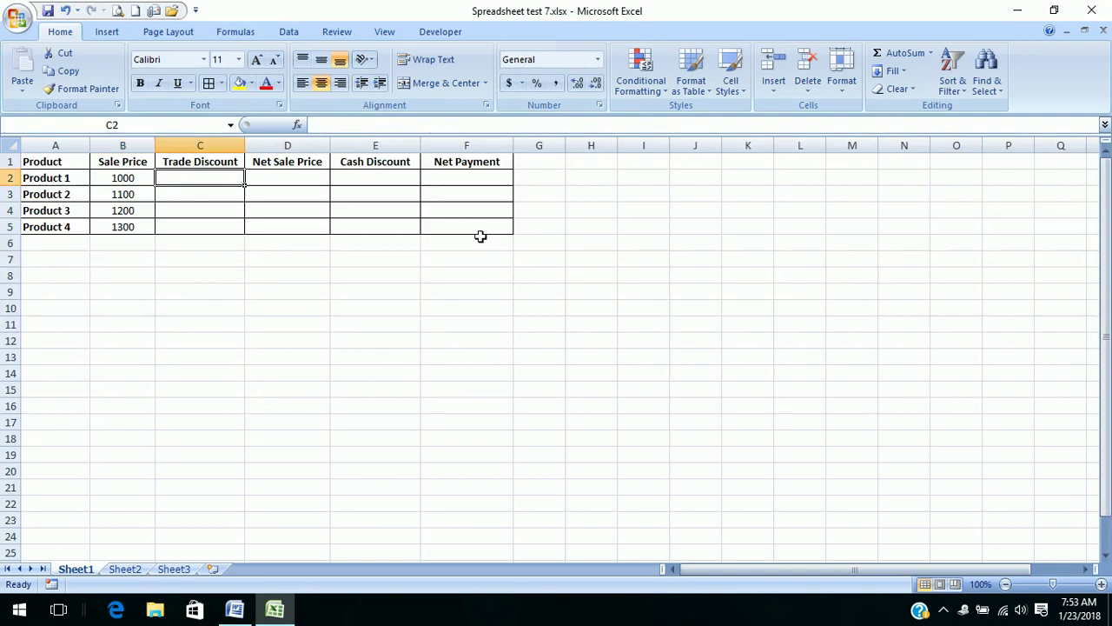
type("=")
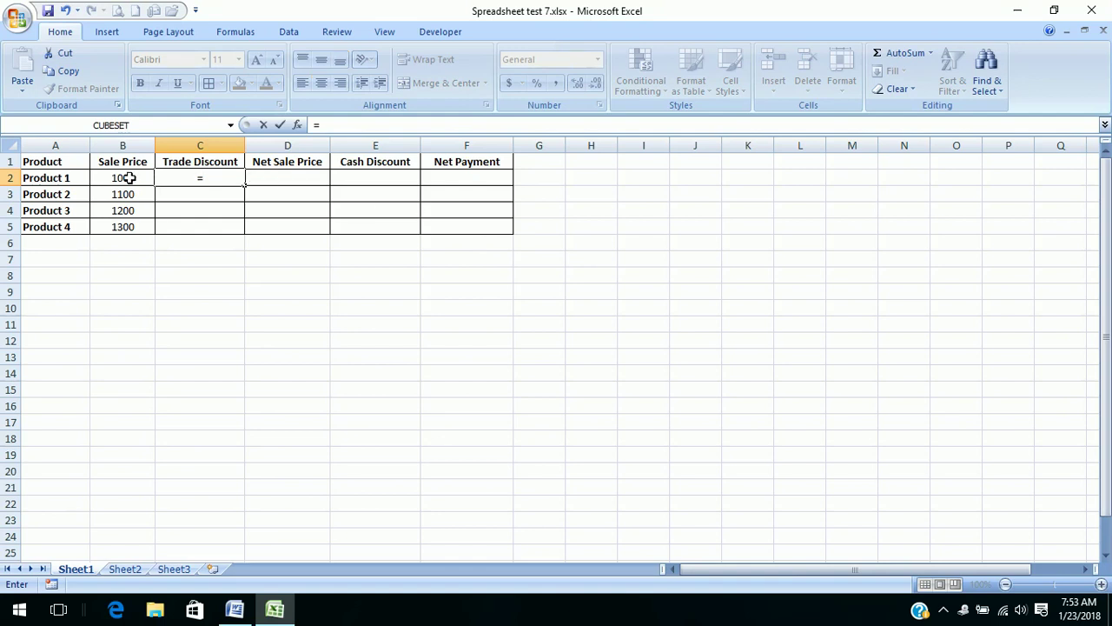
left_click(129, 177)
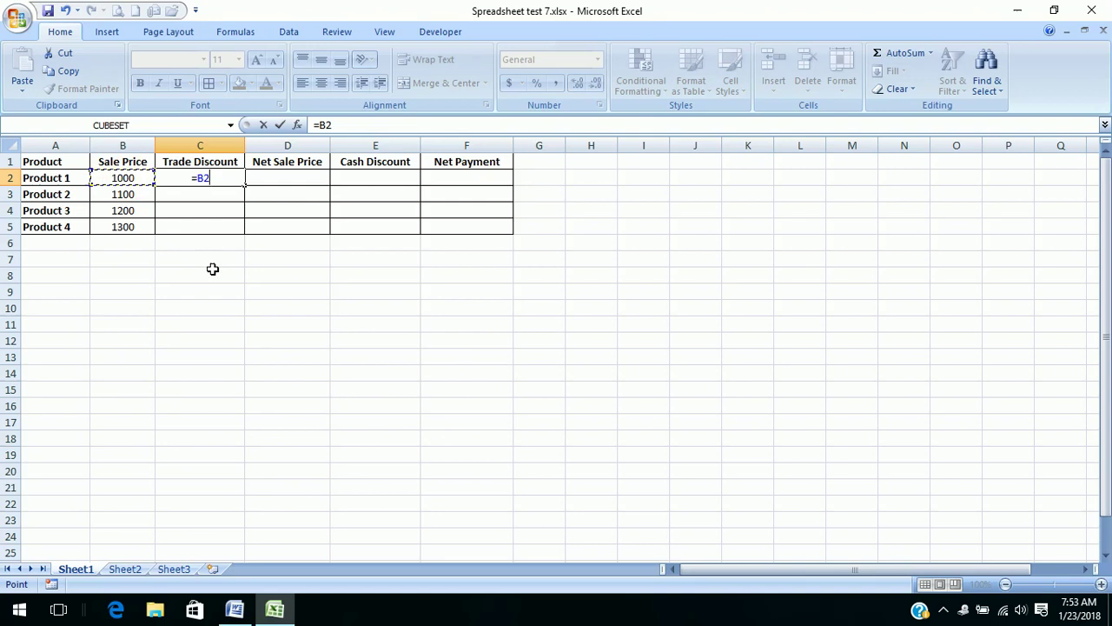
type("*")
type("10")
type("%")
key("Return")
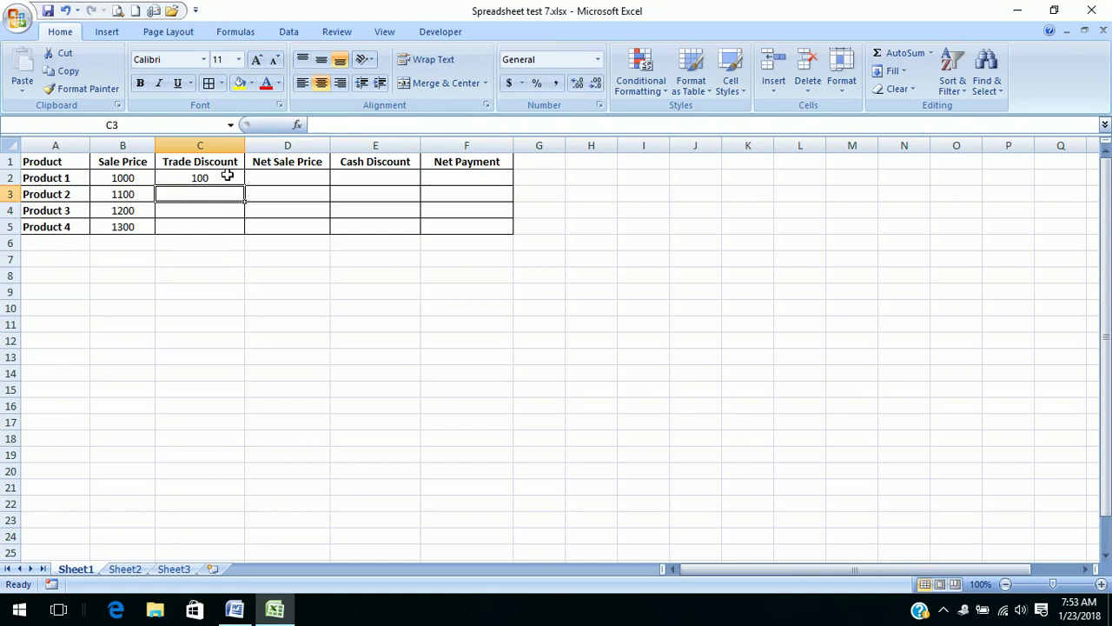
left_click(226, 175)
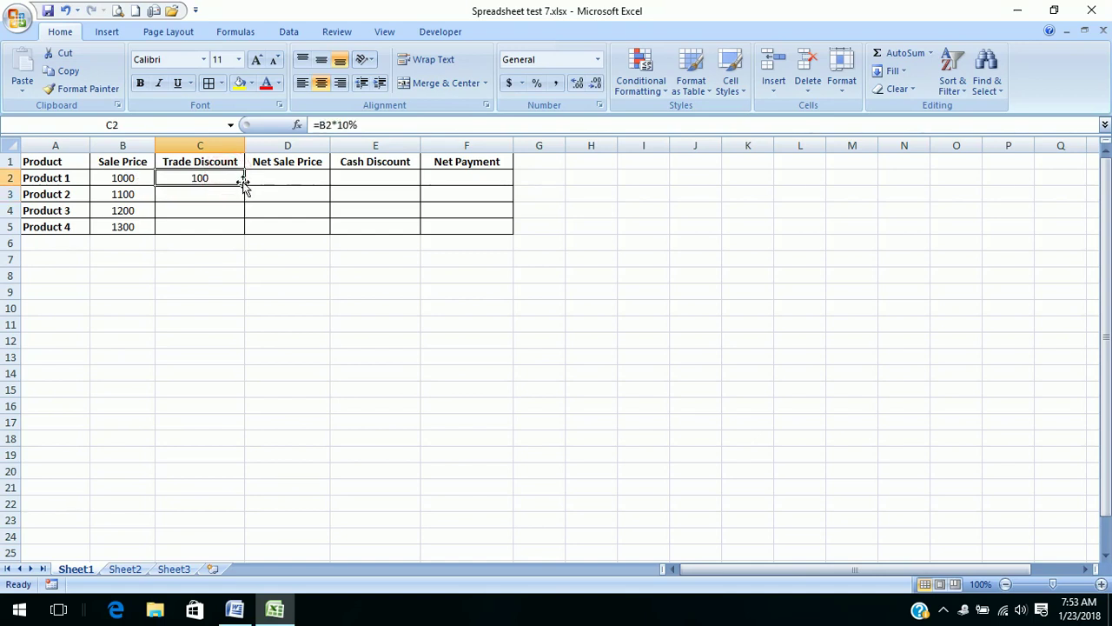
left_click_drag(246, 184, 244, 229)
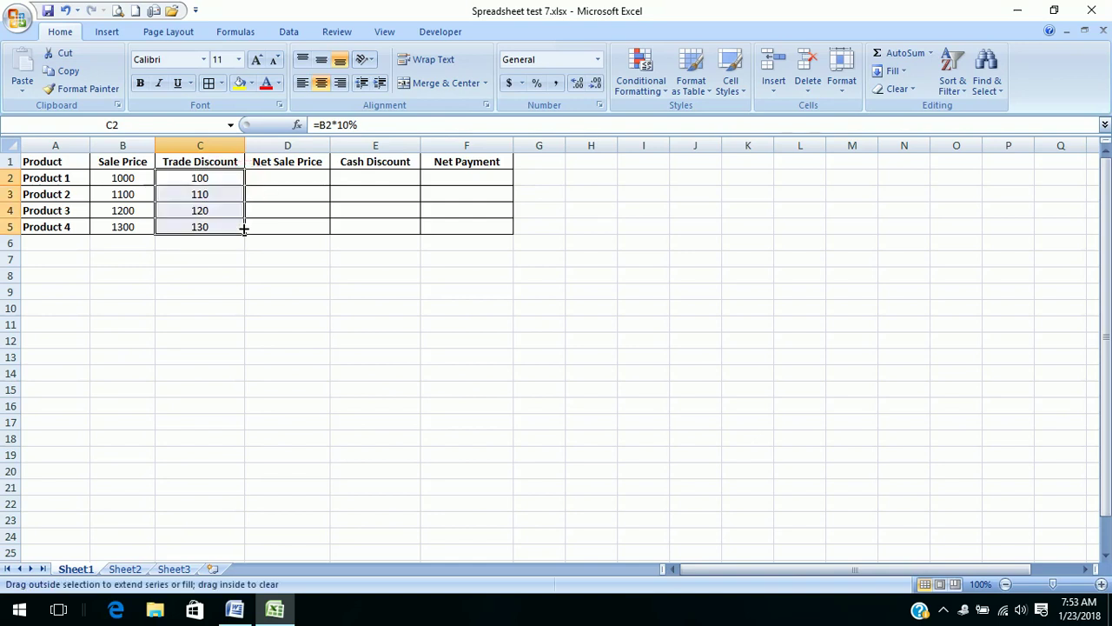
left_click(281, 199)
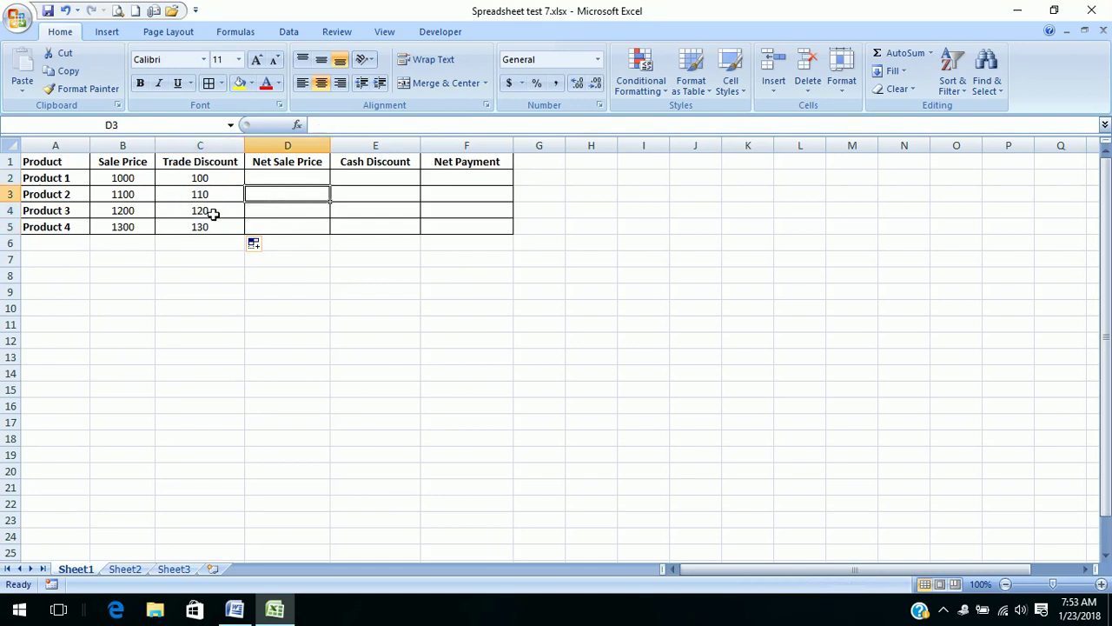
Step: Enter =B2-C2 in D2 and fill it down to D5, giving 900, 990, 1080, 1170
left_click(270, 178)
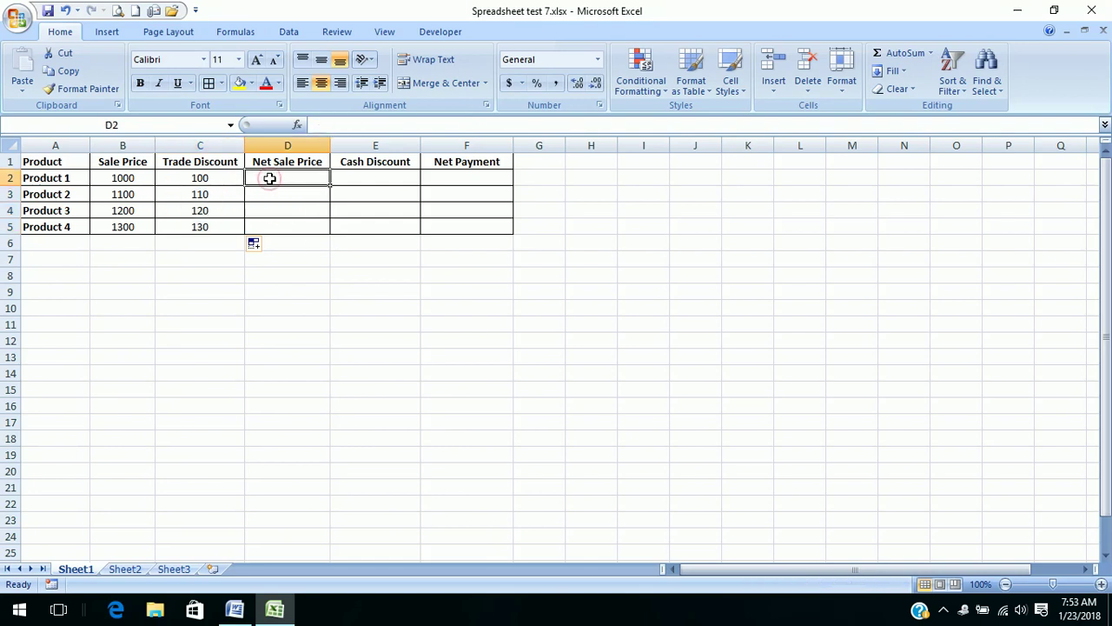
key("alt+Tab")
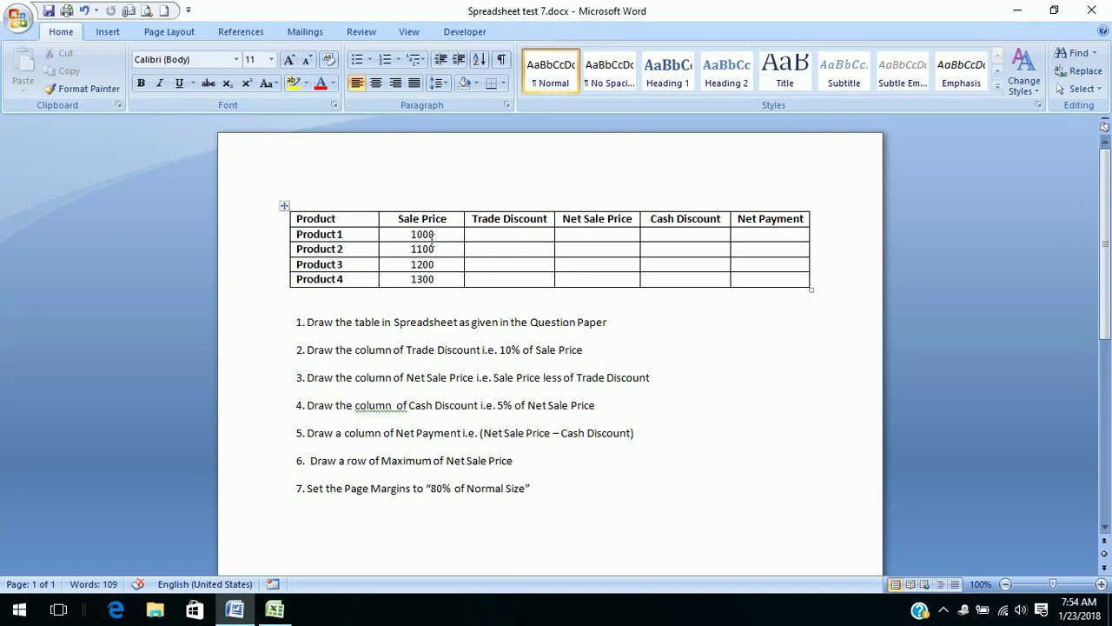
left_click(497, 236)
key("alt+Tab")
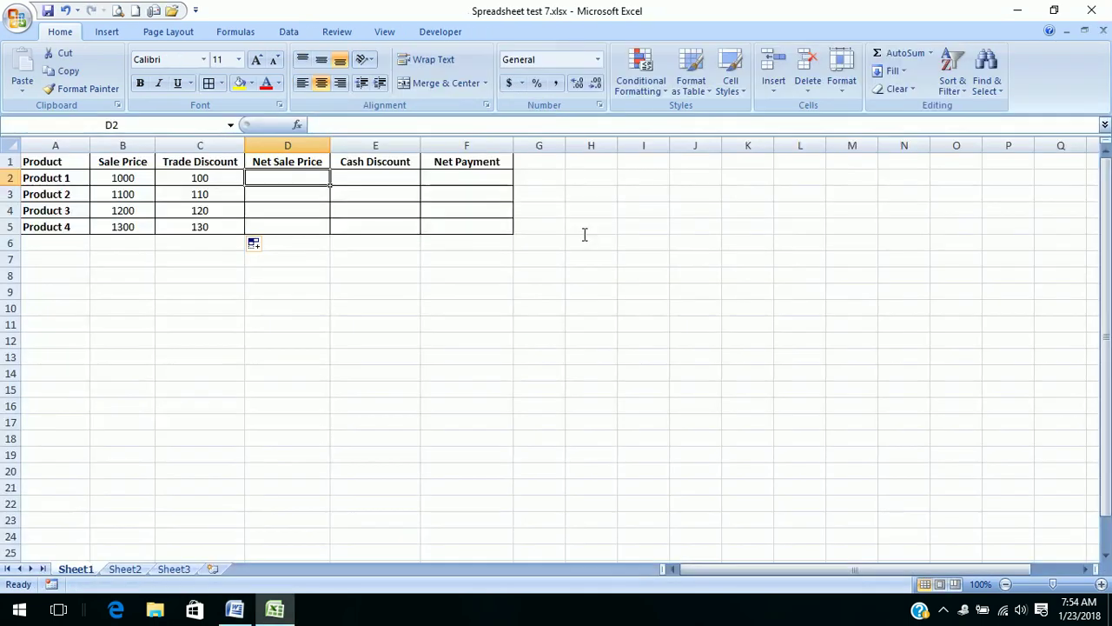
type("=")
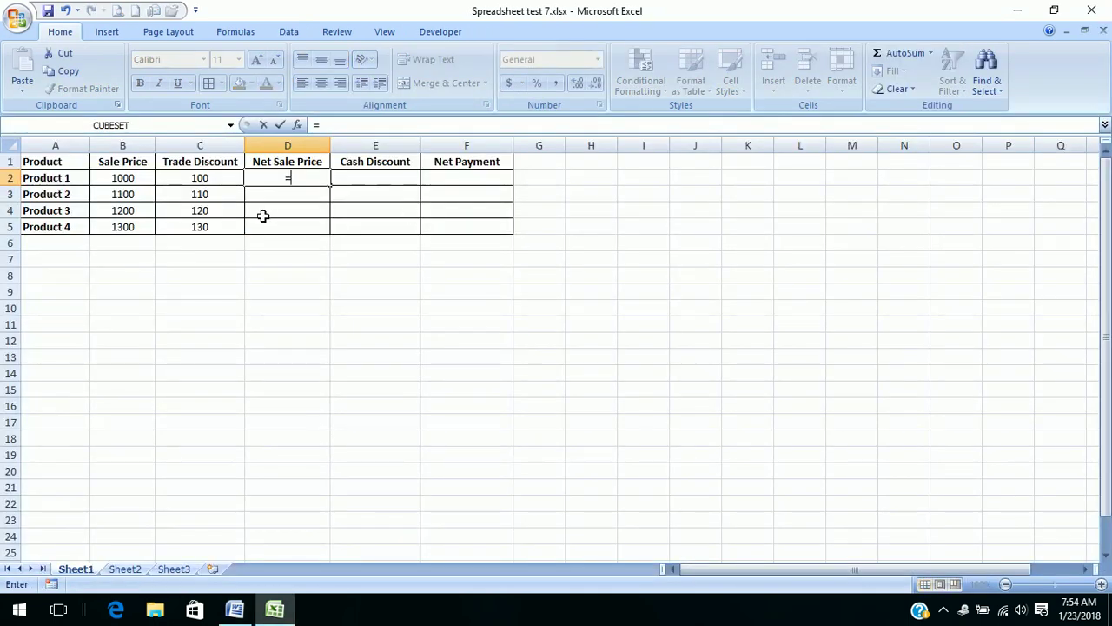
left_click(136, 177)
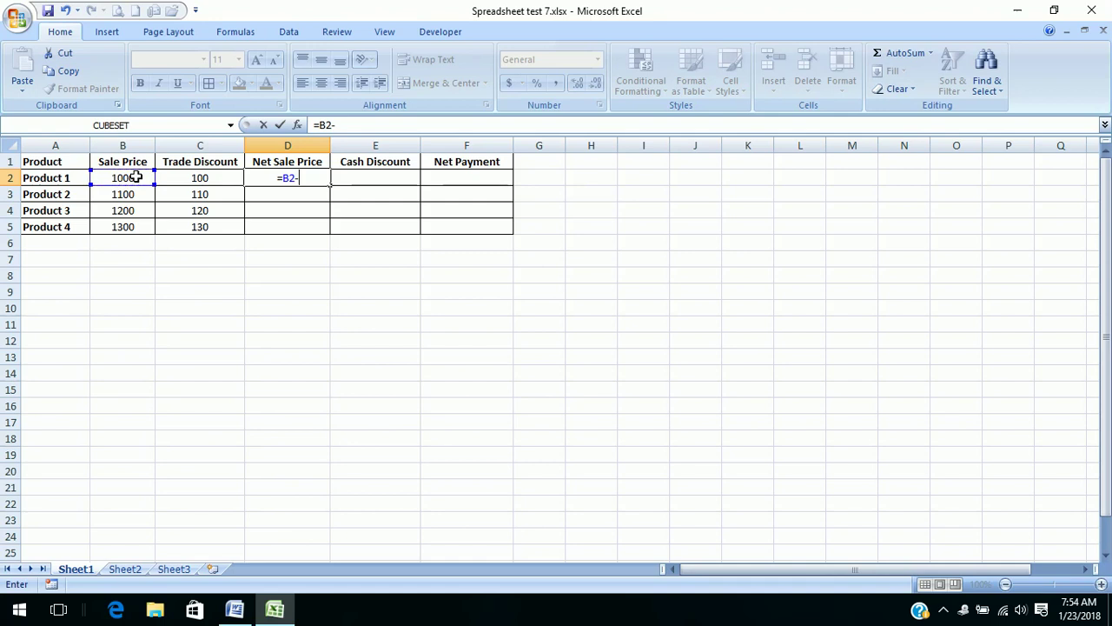
type("-")
left_click(210, 177)
key("ctrl+Return")
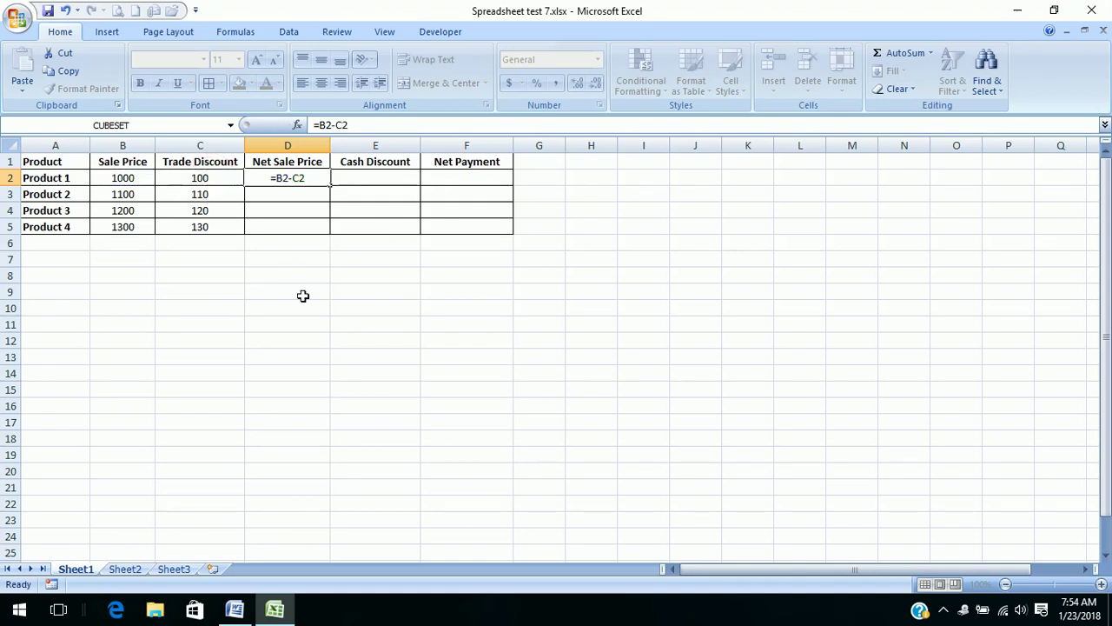
key("Return")
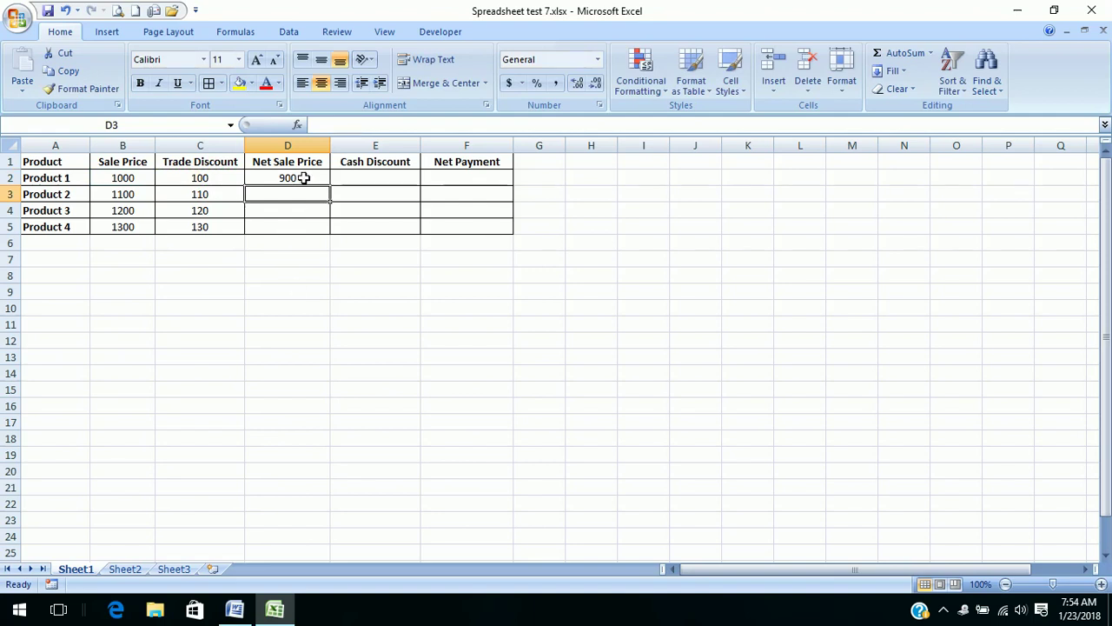
left_click(299, 179)
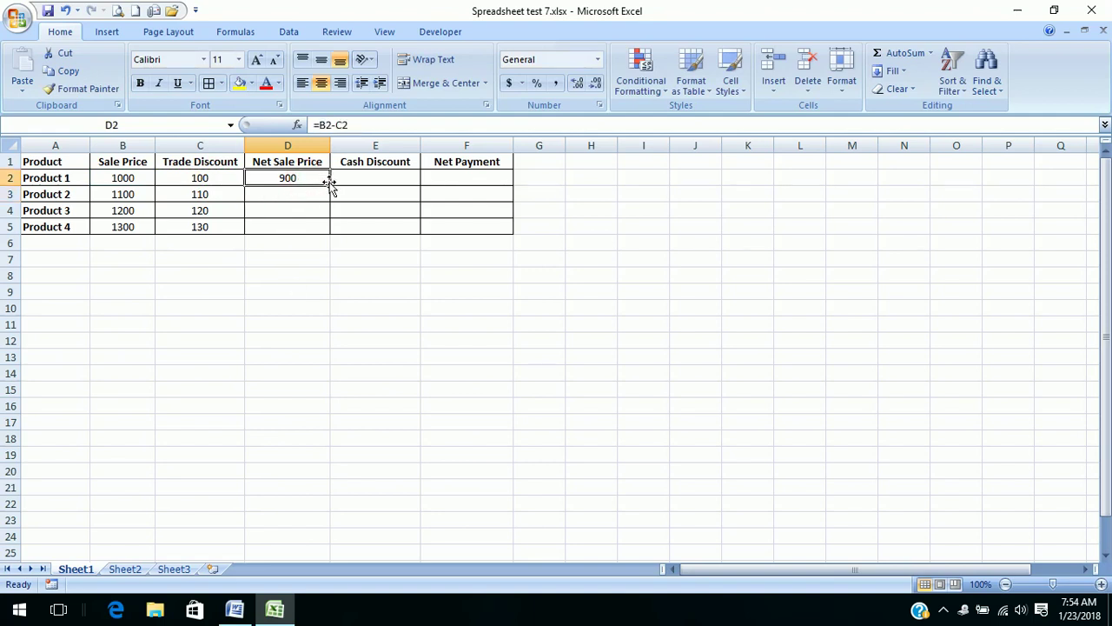
left_click_drag(329, 184, 322, 229)
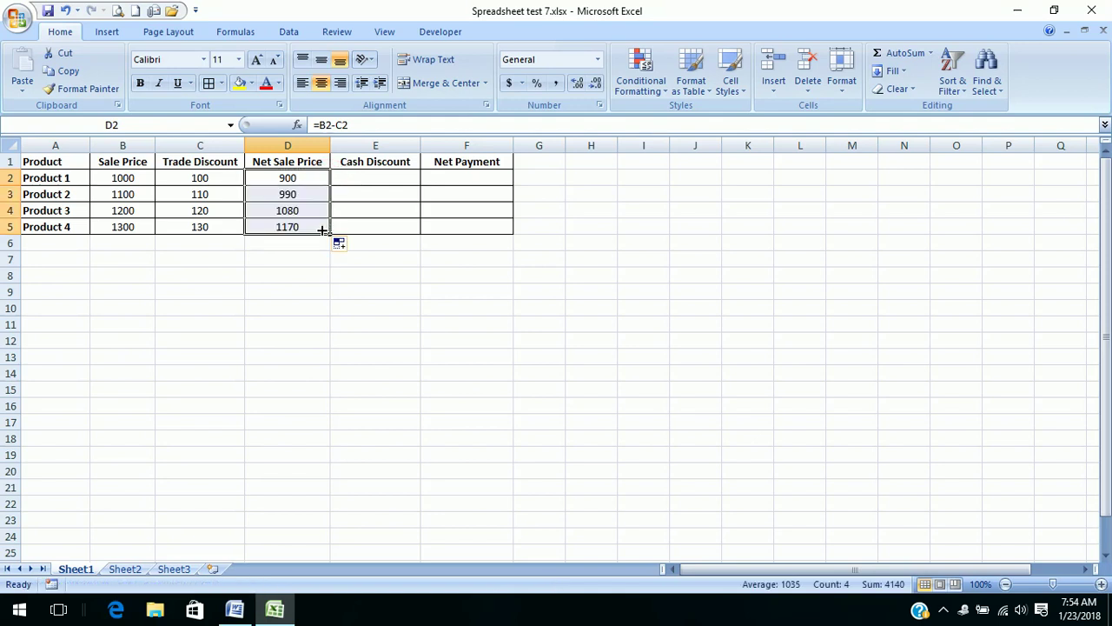
left_click(313, 180)
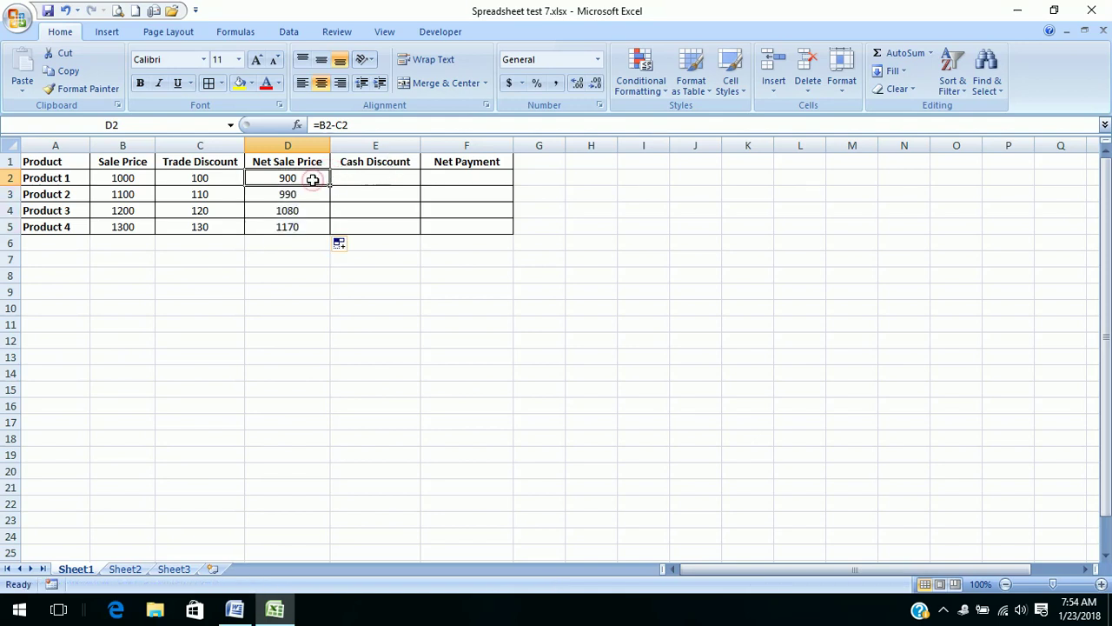
Step: Enter =D2*5% in E2 and fill it down to E5
left_click(366, 179)
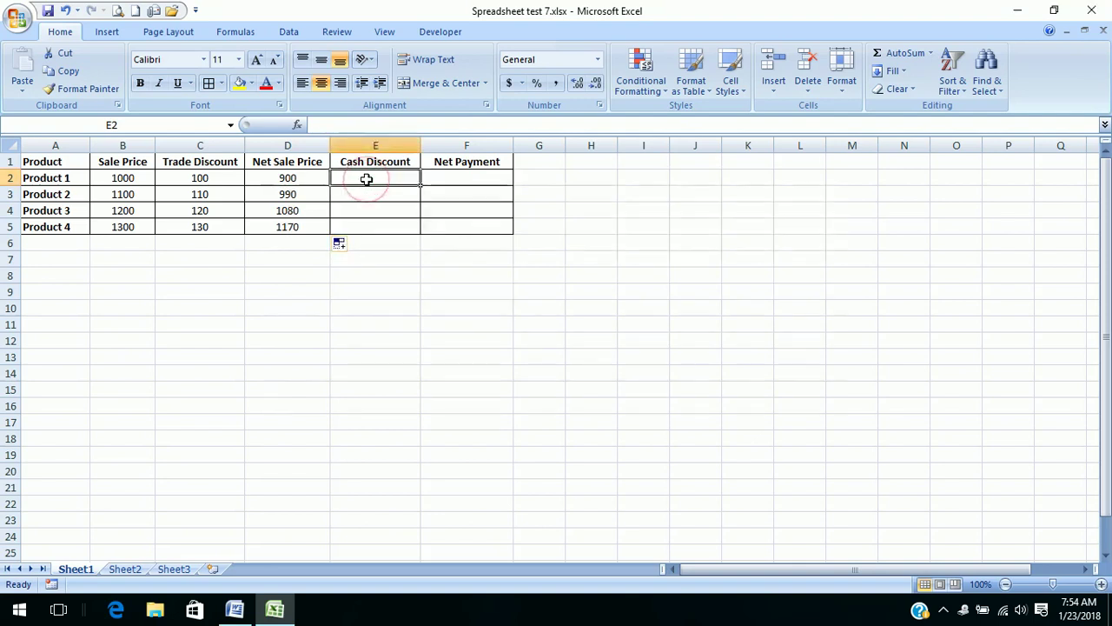
key("alt+Tab")
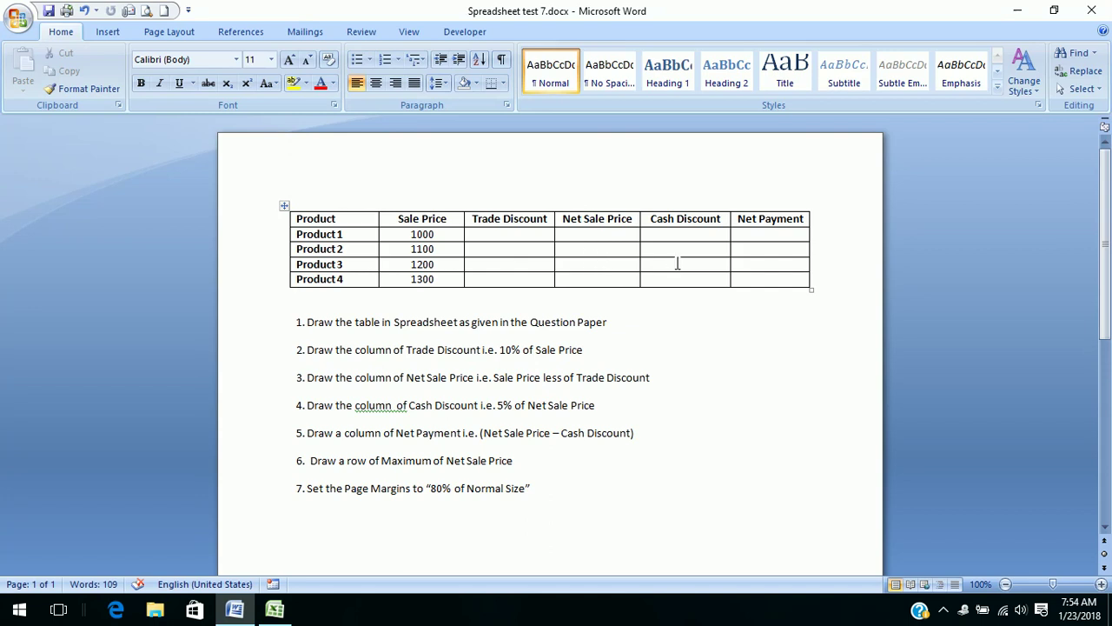
key("alt+Tab")
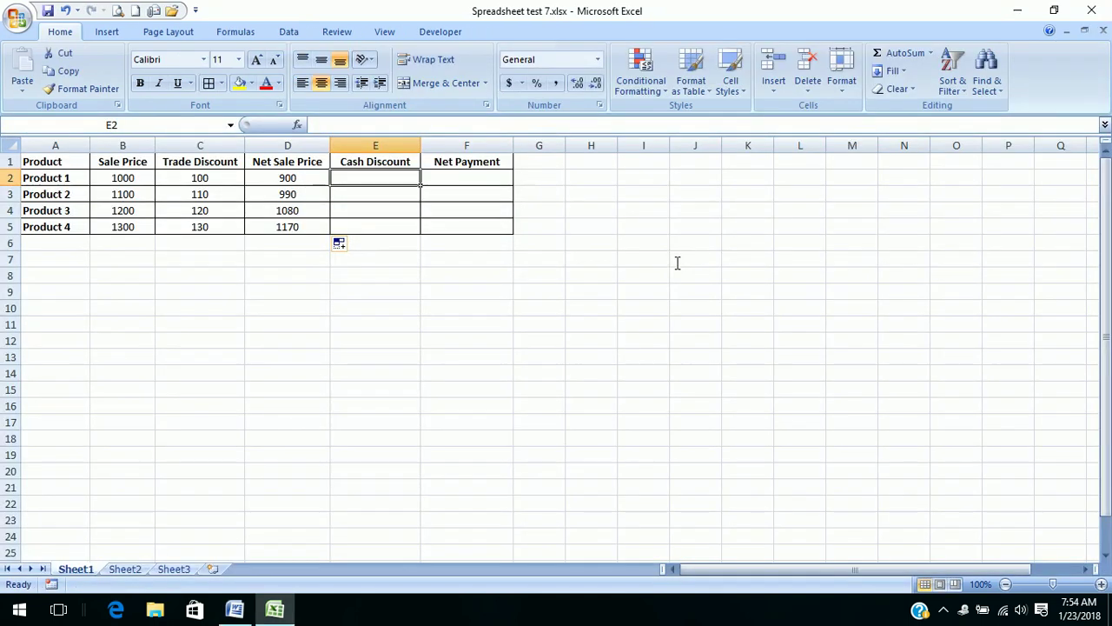
type("=")
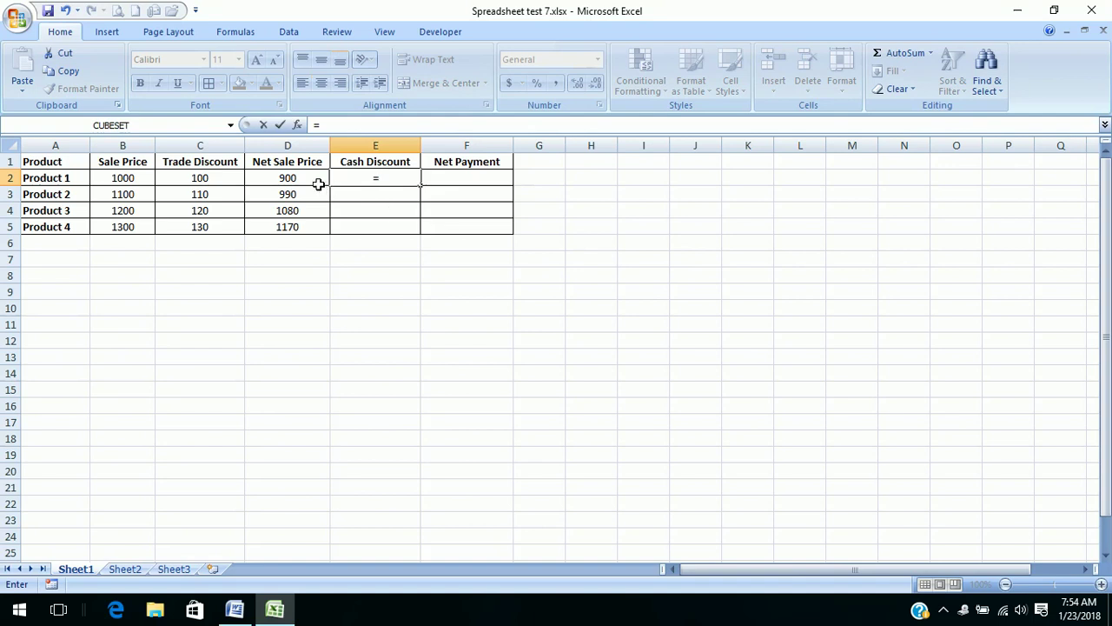
left_click(317, 178)
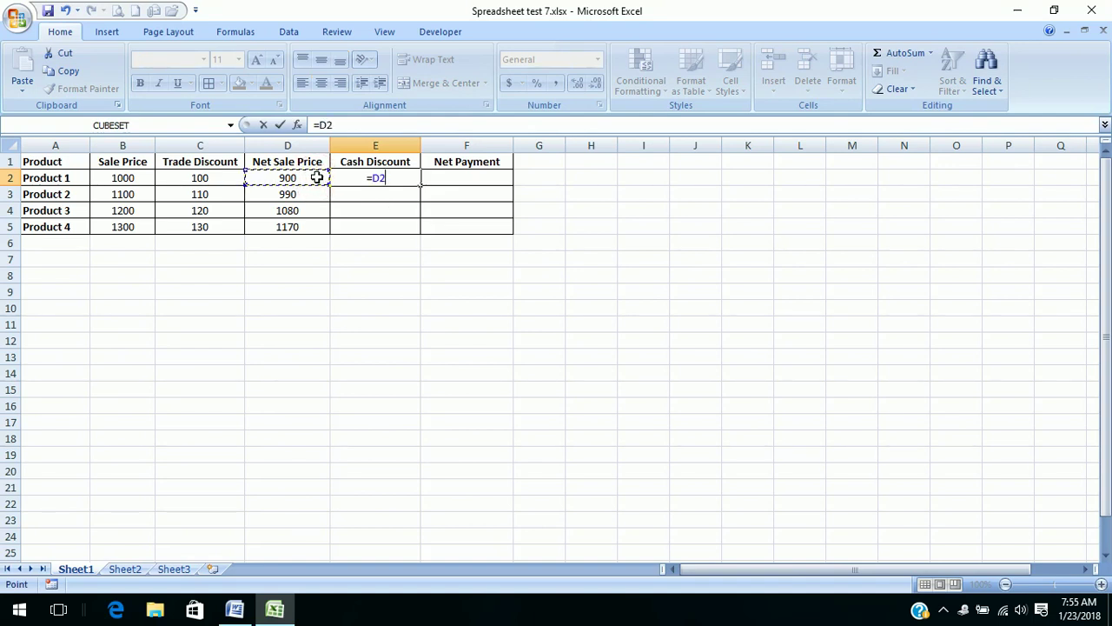
type("*5")
type("%")
key("Return")
key("Up")
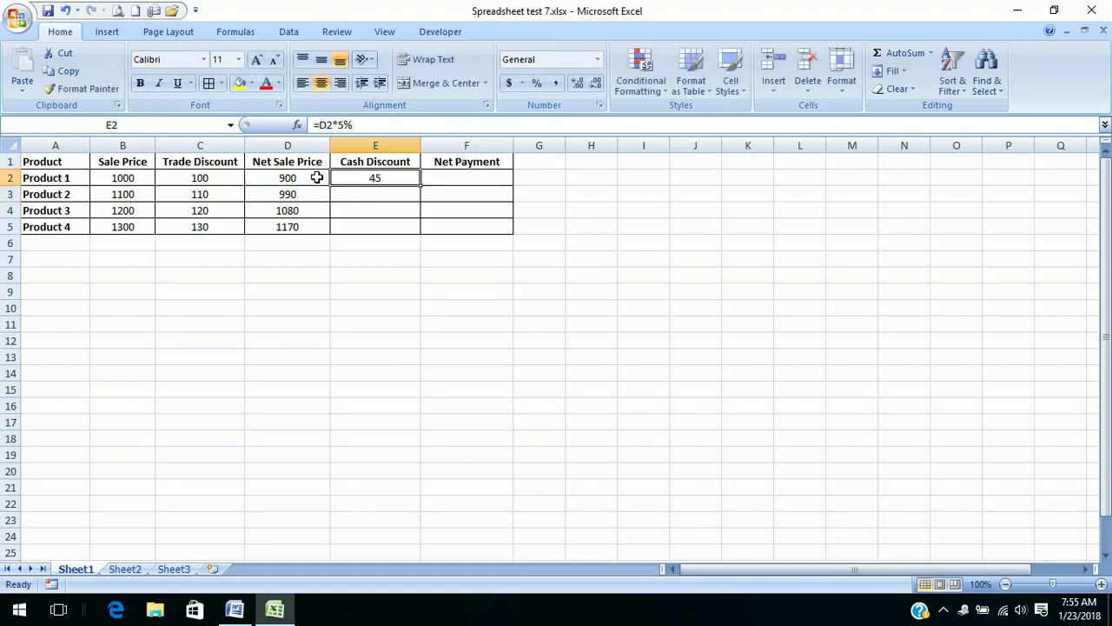
left_click_drag(421, 184, 421, 230)
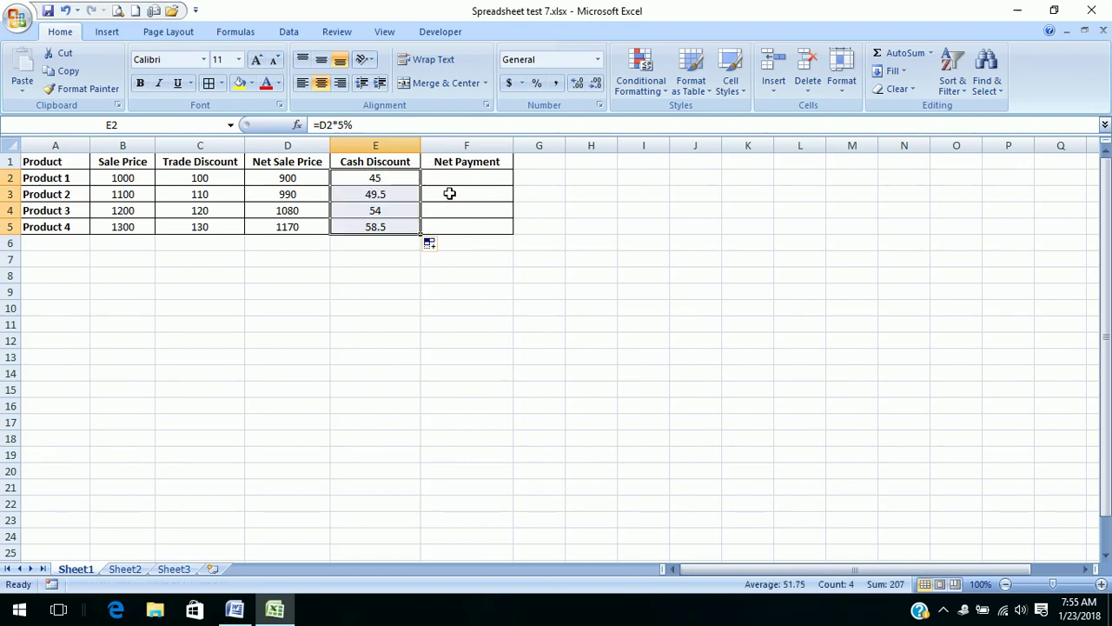
left_click(395, 225)
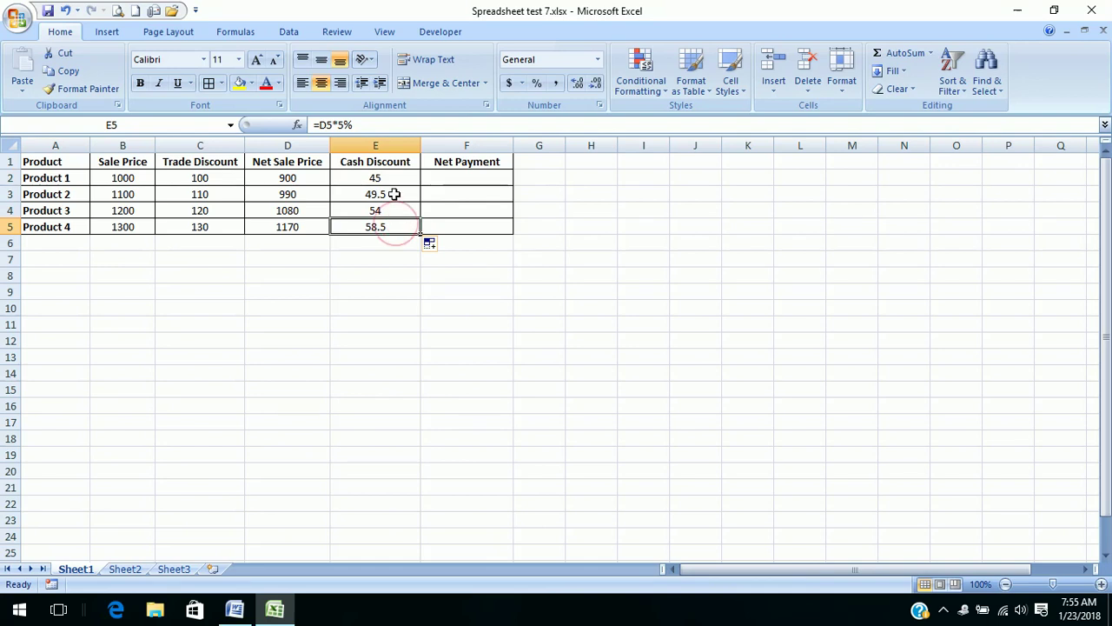
Step: Decrease decimals on the 49.5 and 58.5 cash discounts so they show 50 and 59
left_click(394, 194)
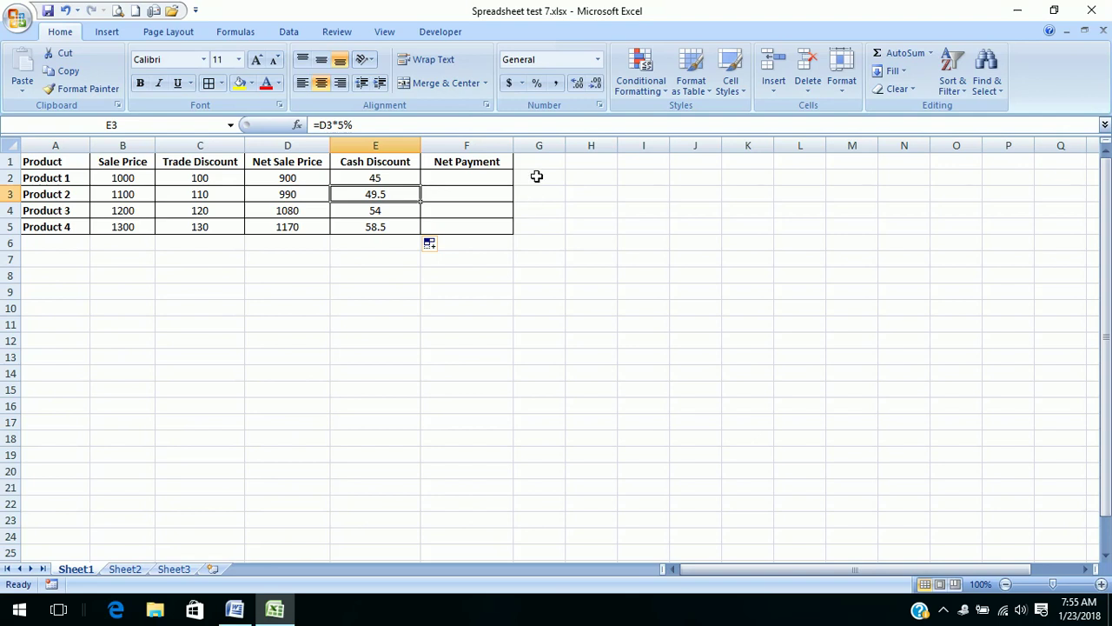
left_click(597, 86)
key("Down")
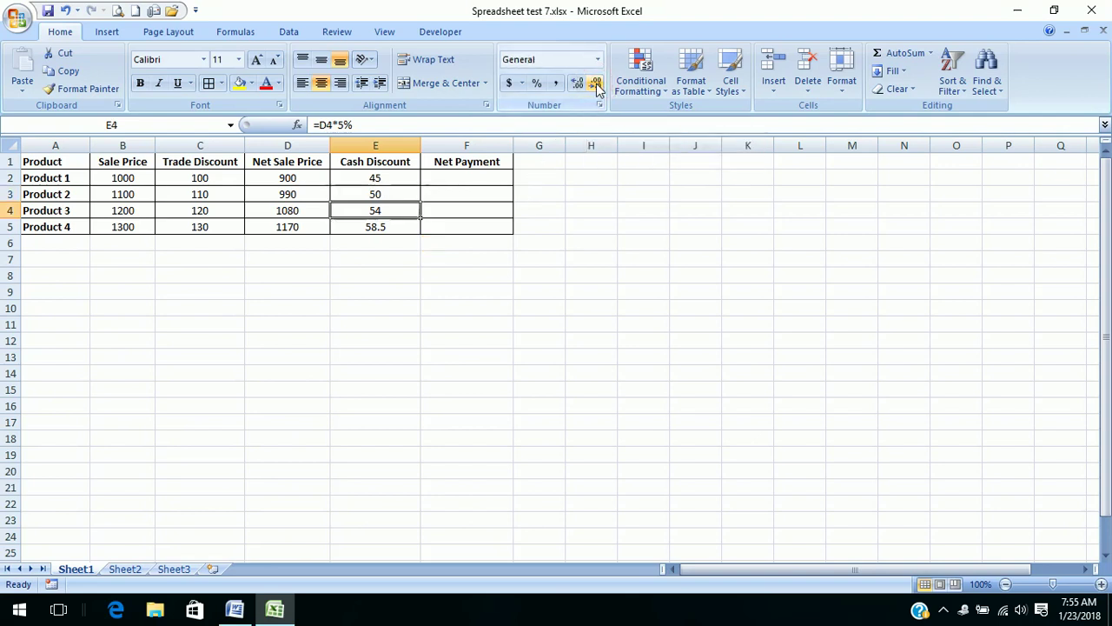
key("Down")
left_click(597, 86)
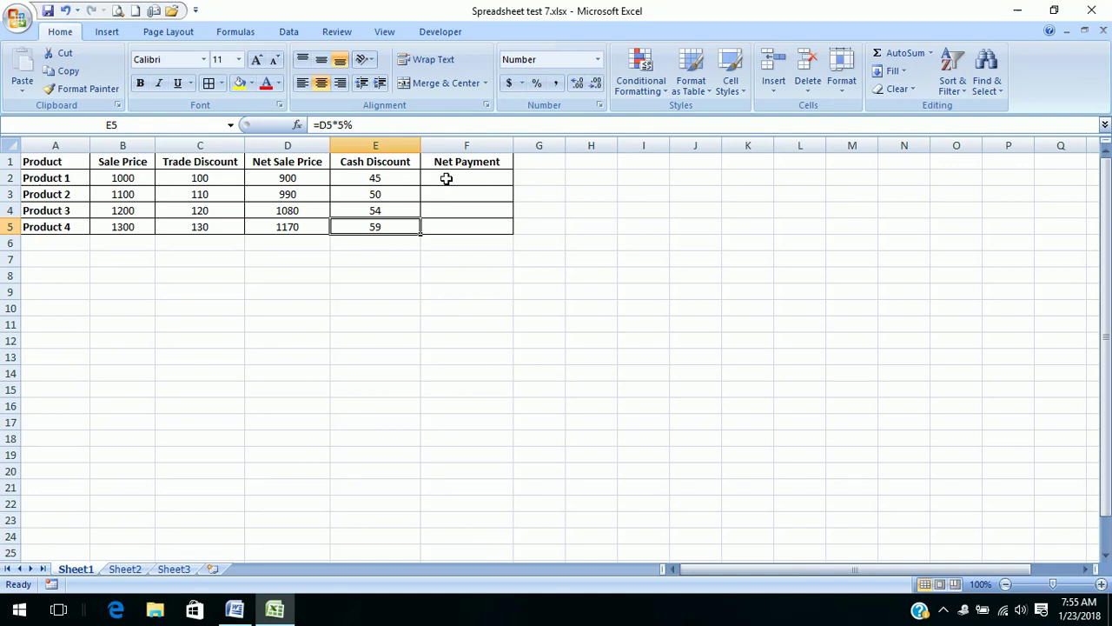
left_click(447, 178)
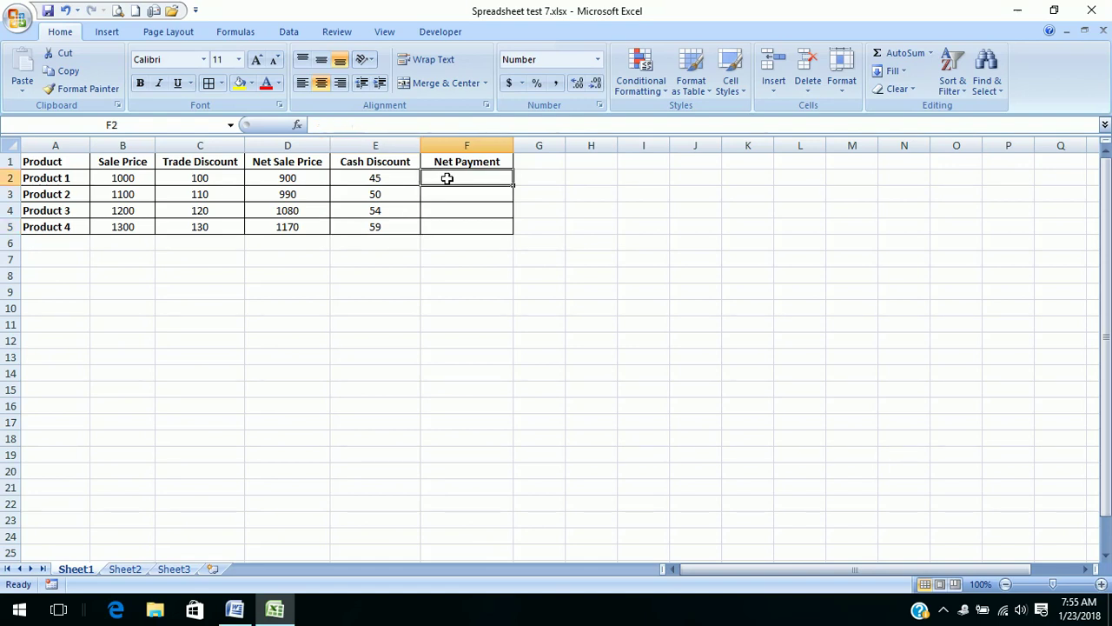
key("alt+Tab")
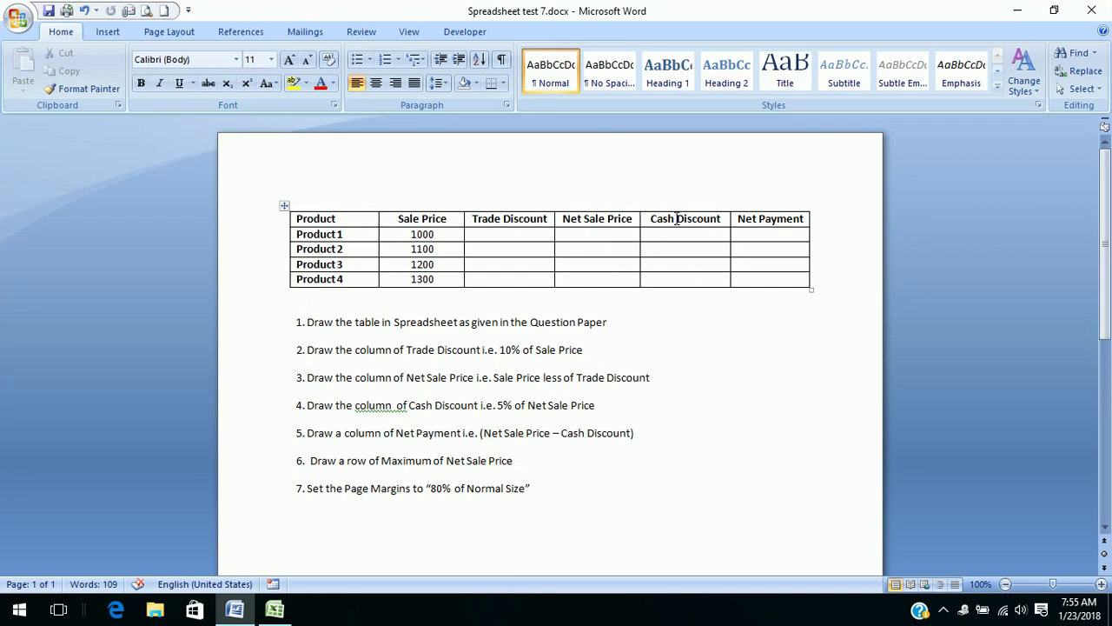
key("alt+Tab")
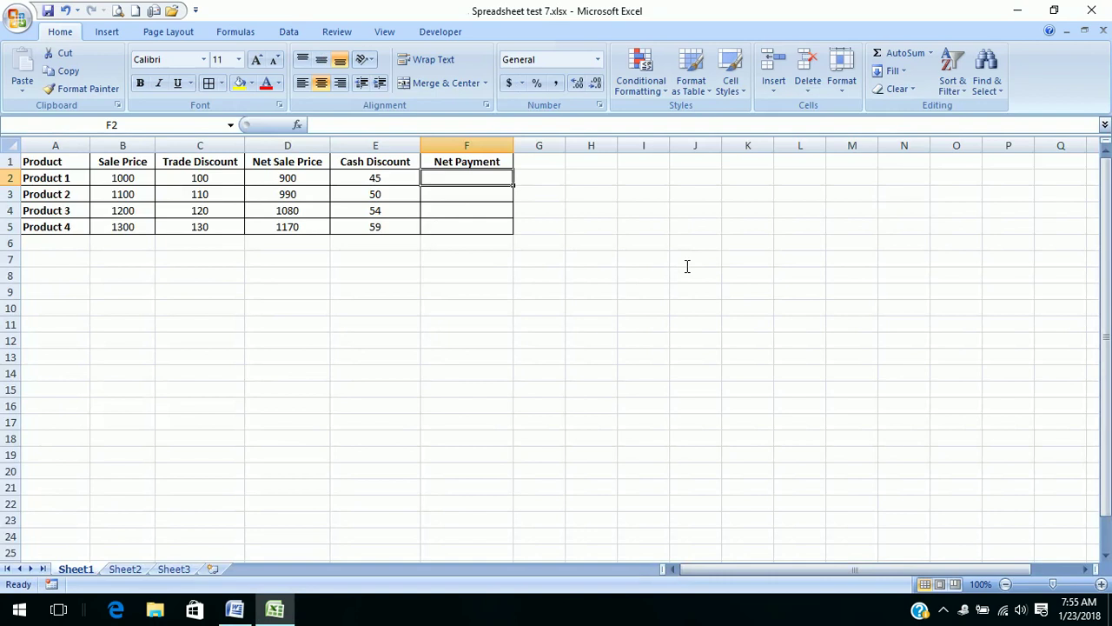
Step: Enter =D2-E2 in F2 and fill the Net Payment formula down to F5
type("=")
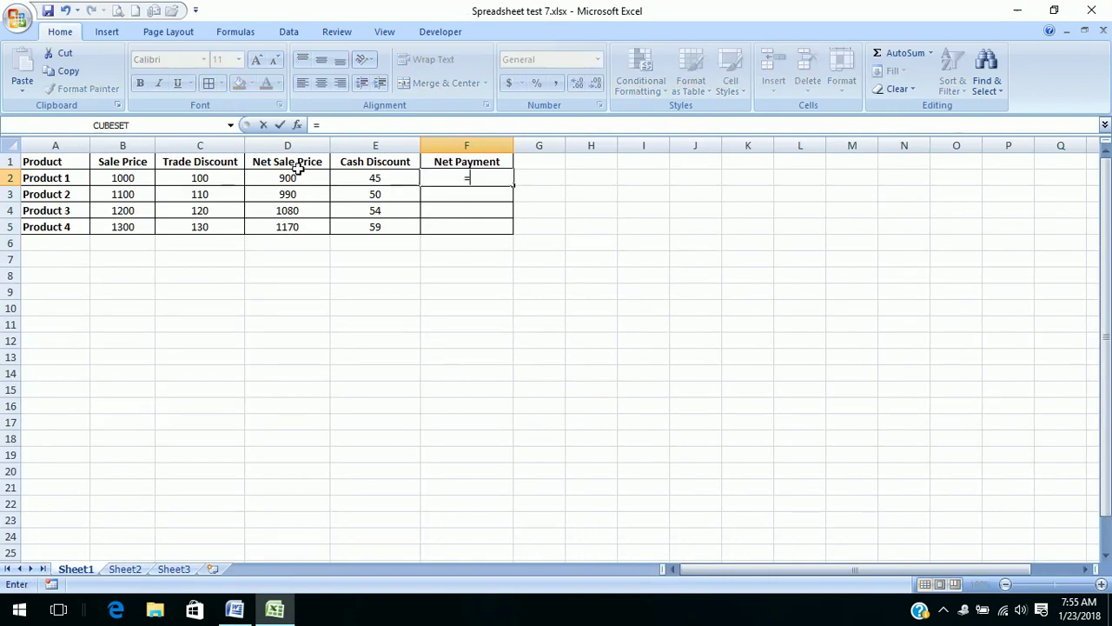
left_click(297, 177)
type("-")
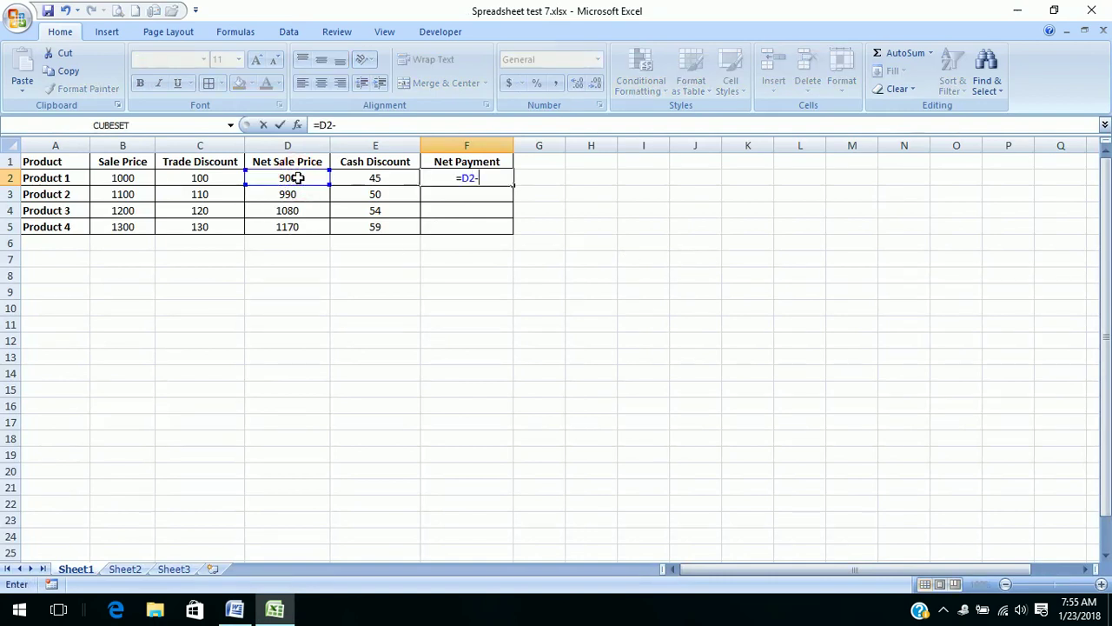
left_click(387, 177)
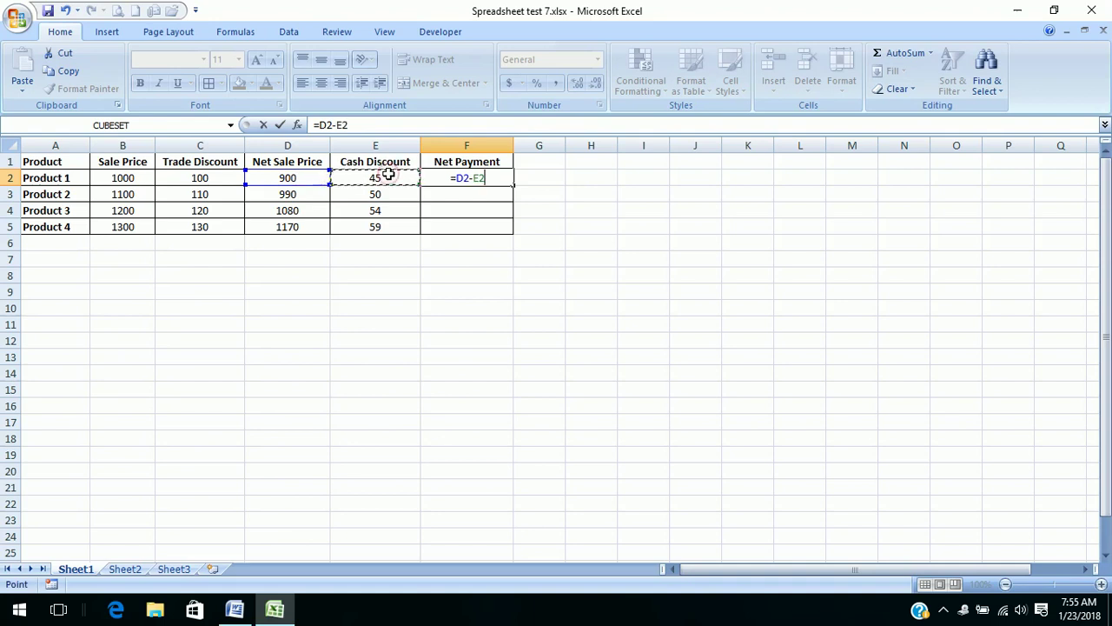
key("Return")
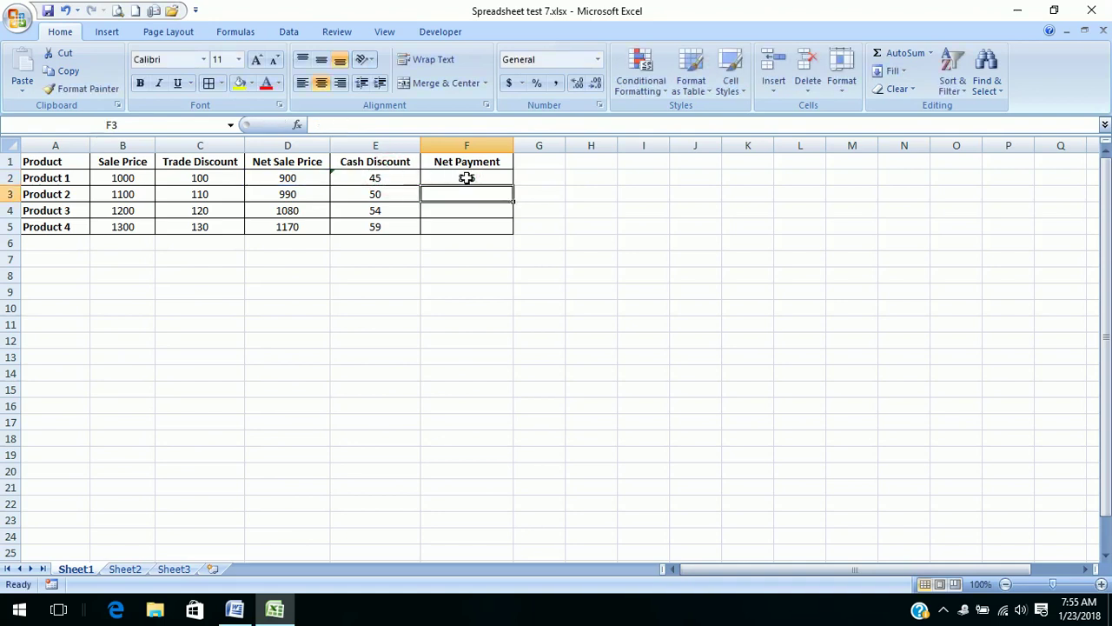
left_click(469, 180)
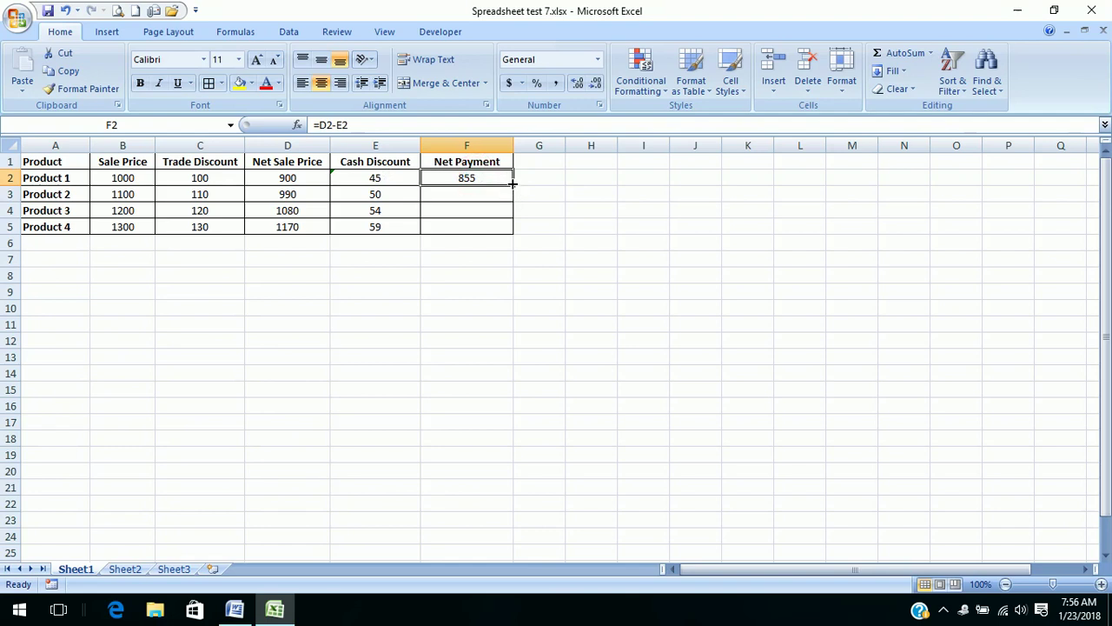
left_click_drag(513, 187, 508, 226)
left_click(454, 262)
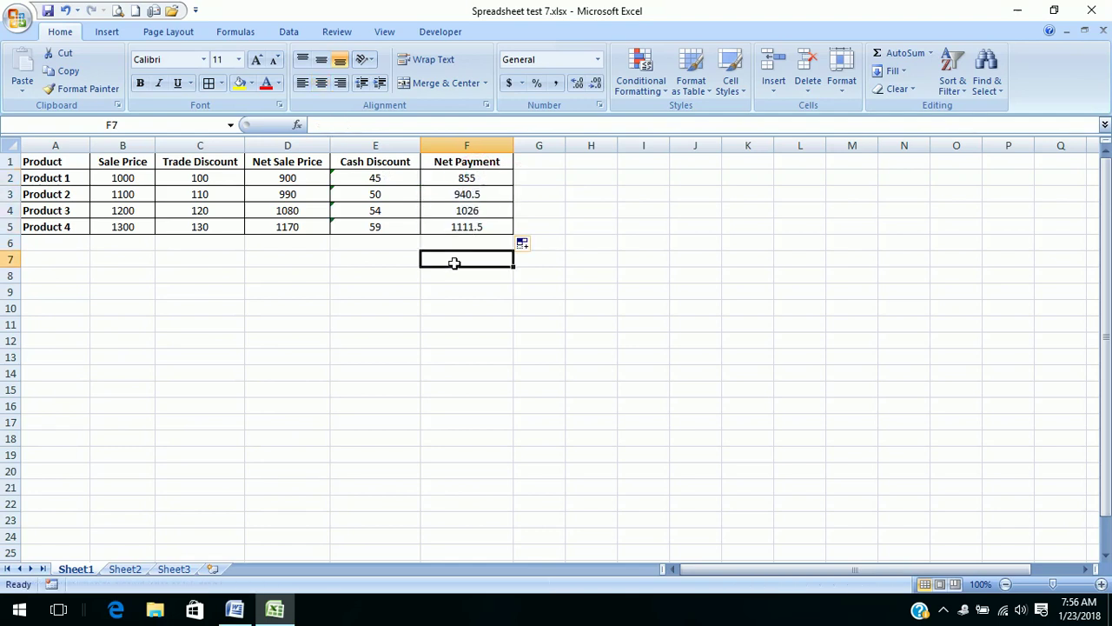
Step: Round the 940.5 and 1111.5 net payments to 941 and 1112 with Decrease Decimal
left_click(469, 195)
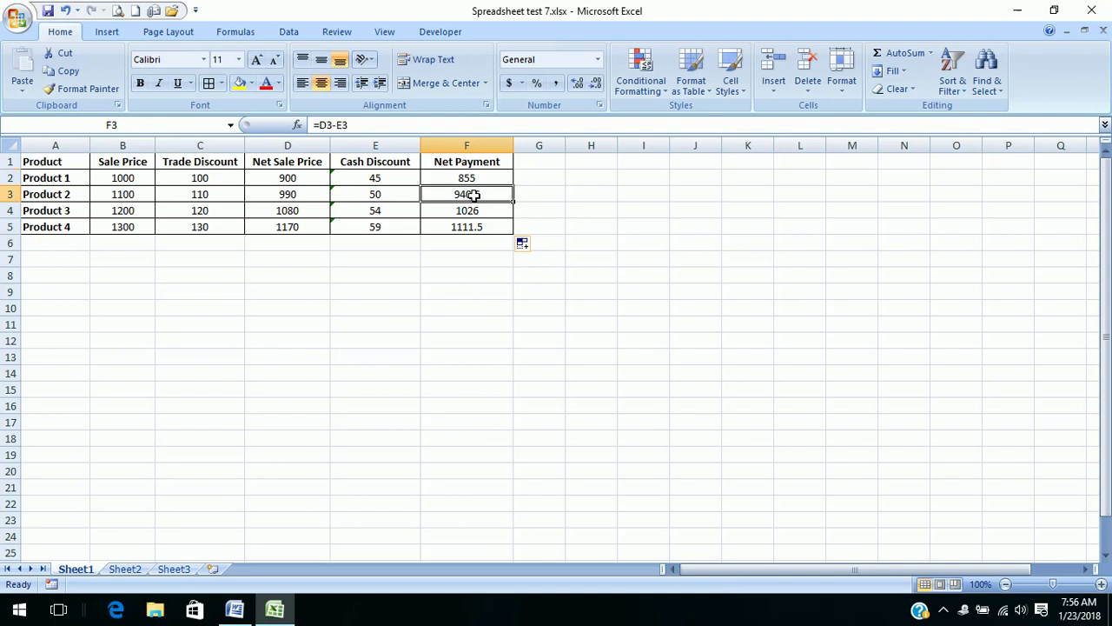
left_click(598, 82)
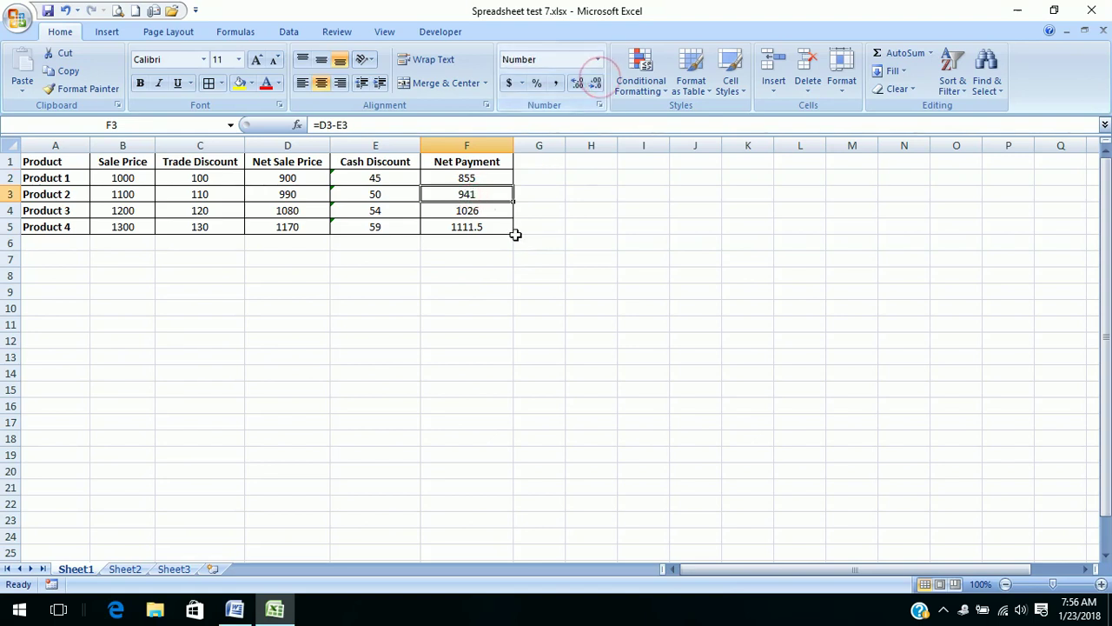
left_click(502, 225)
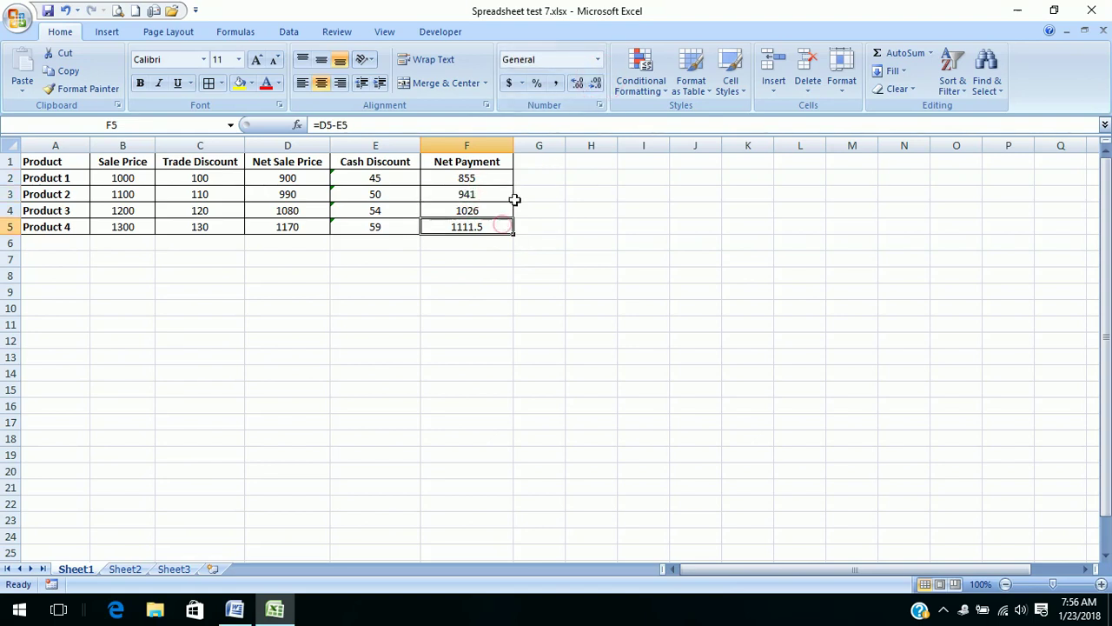
left_click(596, 82)
left_click(379, 243)
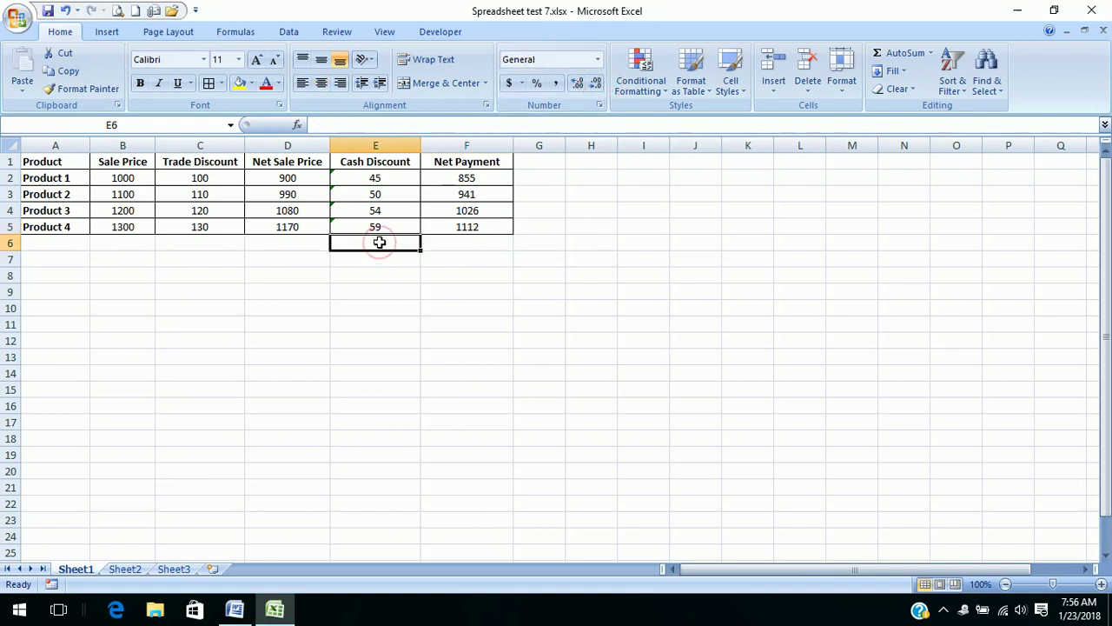
key("alt+Tab")
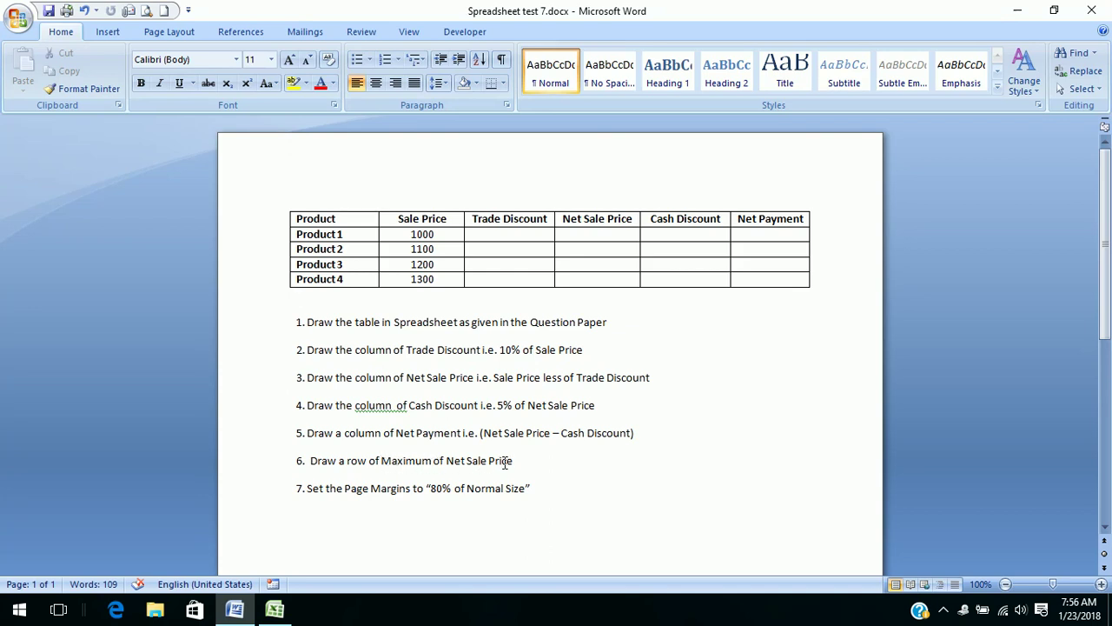
Step: Return from the Word task list to the Spreadsheet test 7.xlsx workbook
key("alt+Tab")
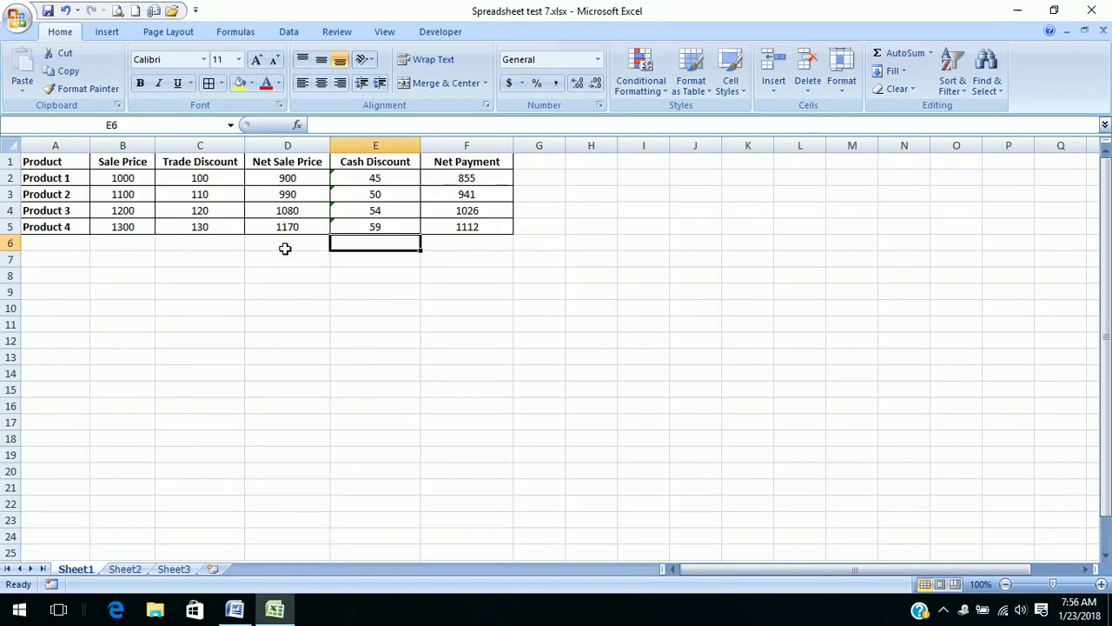
Step: Label C6 'Maximum Sale Price' and autofit column C to the label
left_click(285, 249)
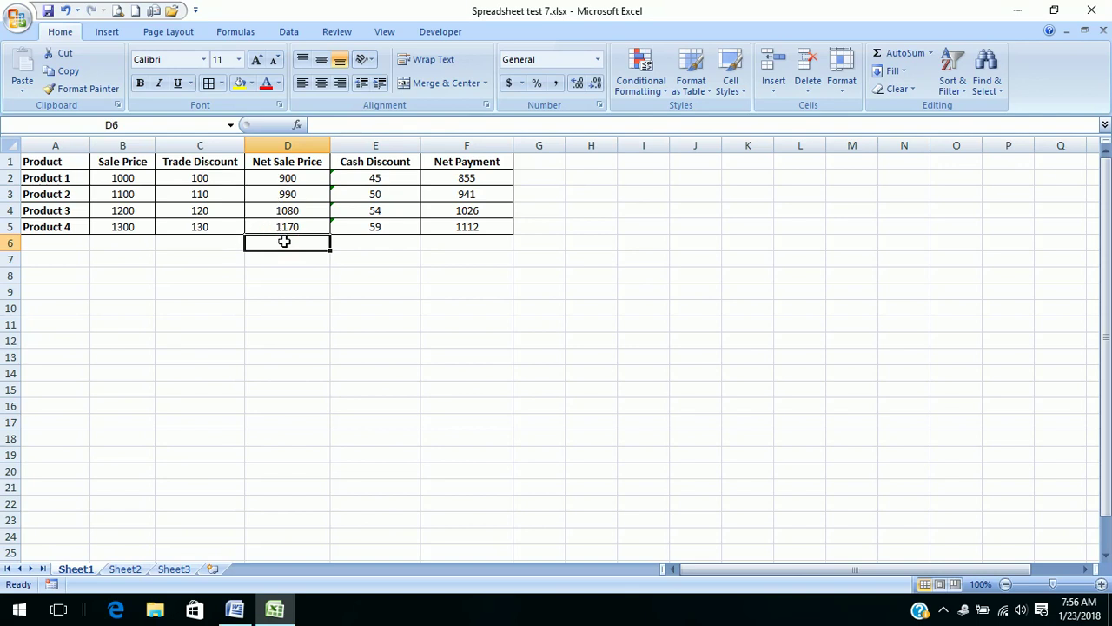
left_click(213, 242)
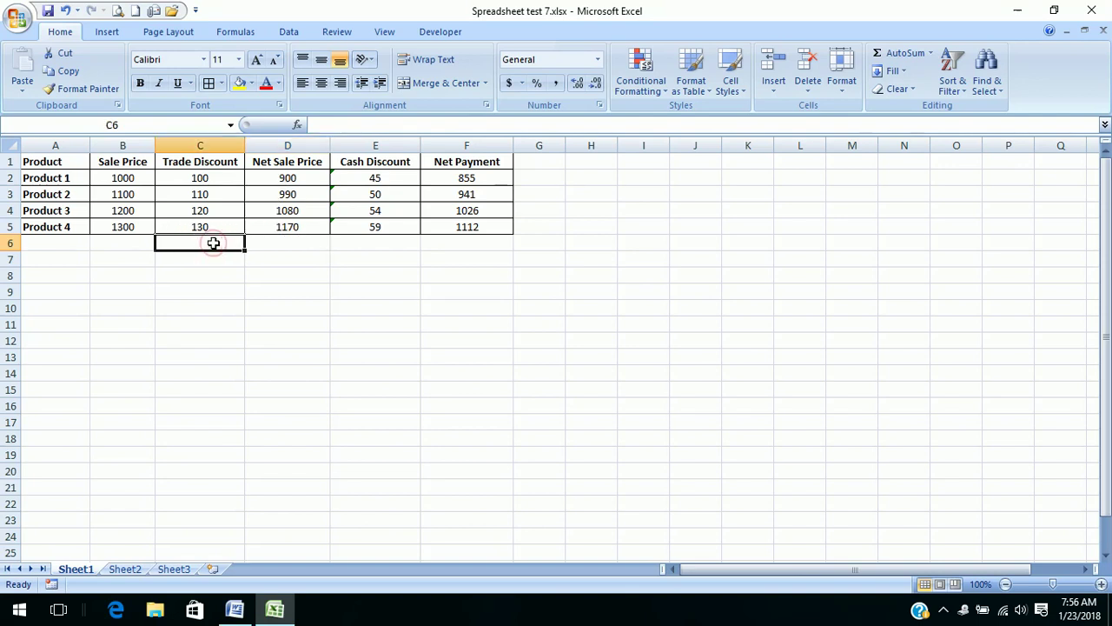
type("Ma")
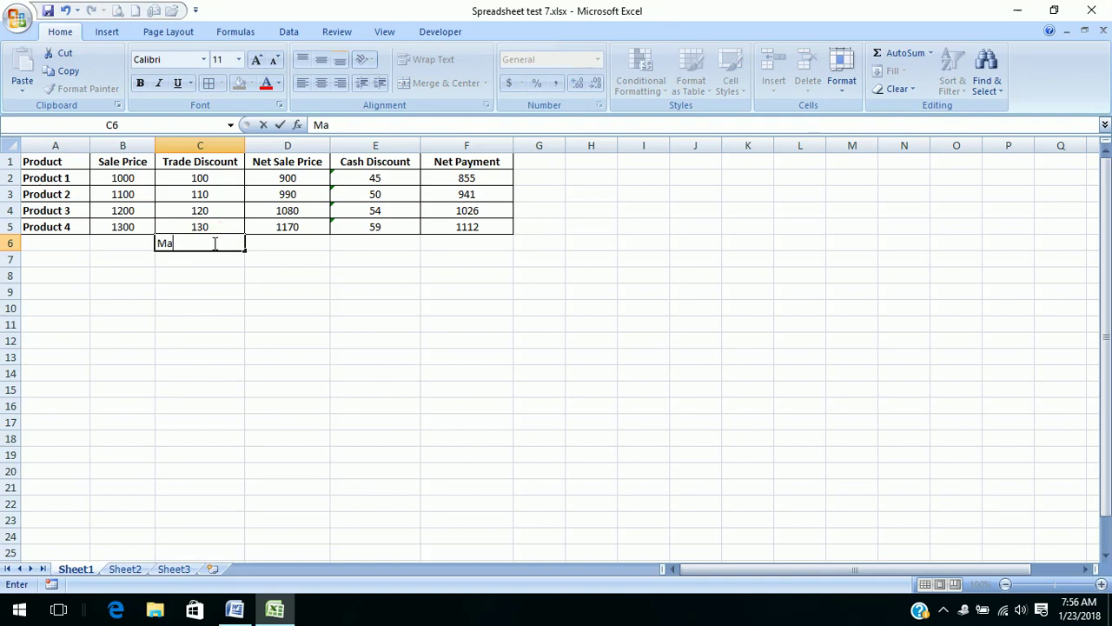
type("XIMUM")
key("BackSpace")
key("BackSpace")
key("BackSpace")
type("mum")
type(" Sale Price")
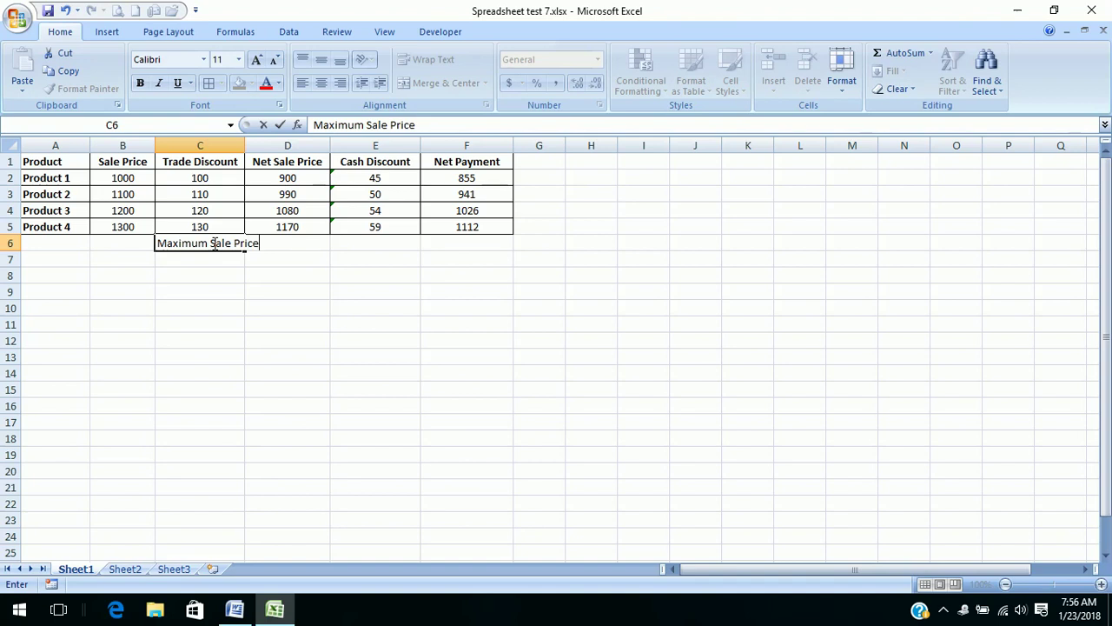
key("Tab")
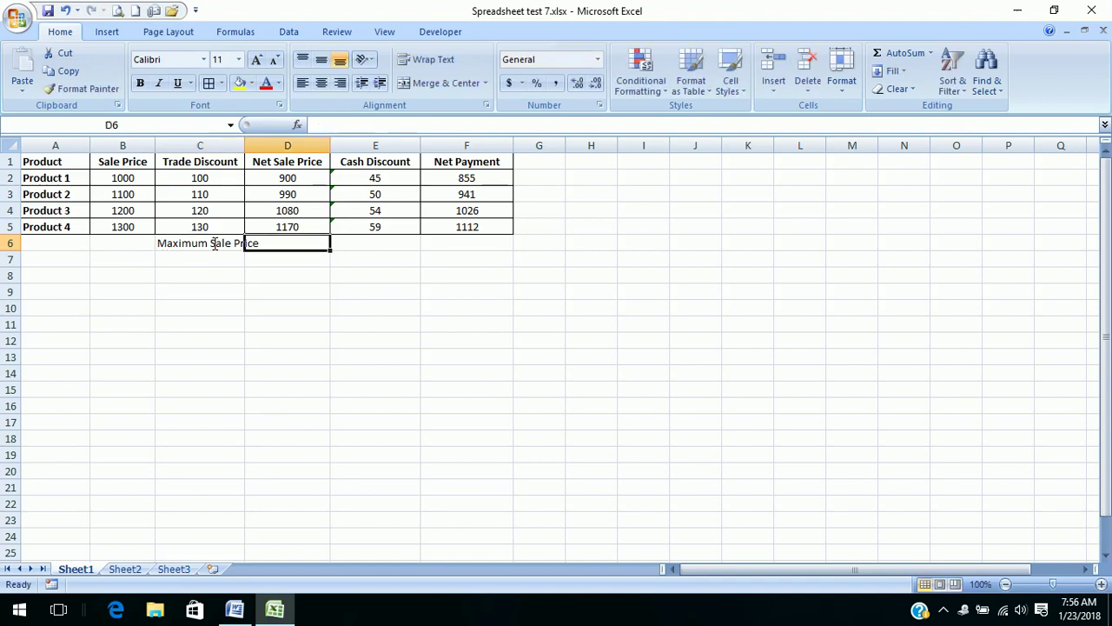
double_click(245, 145)
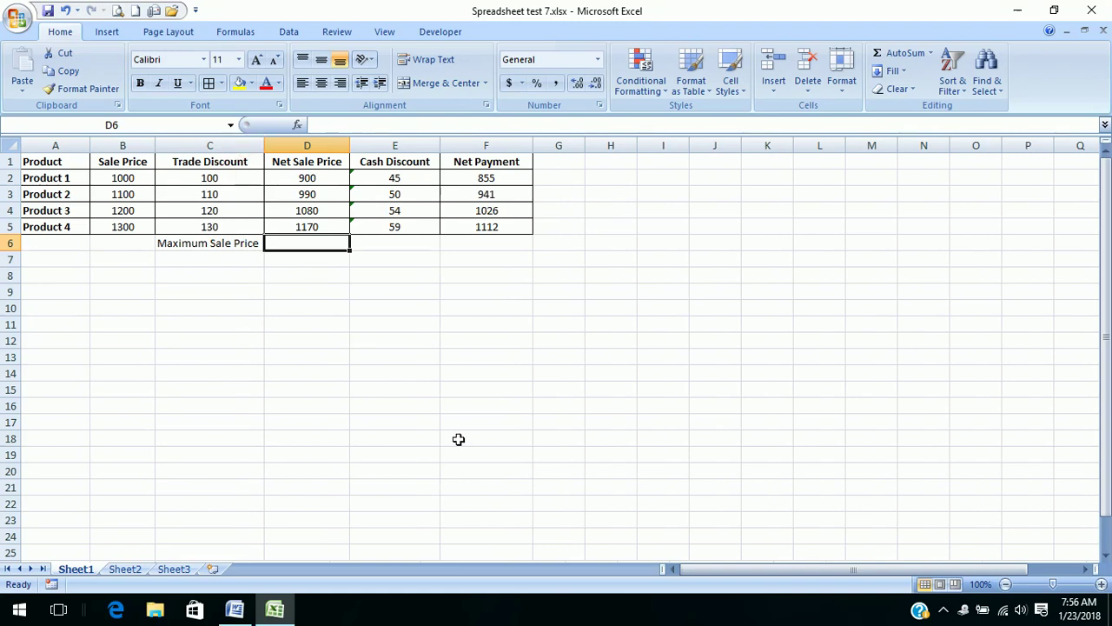
Step: Enter =max(D2:D5) in D6 to show the highest net sale price, 1170
type("=m")
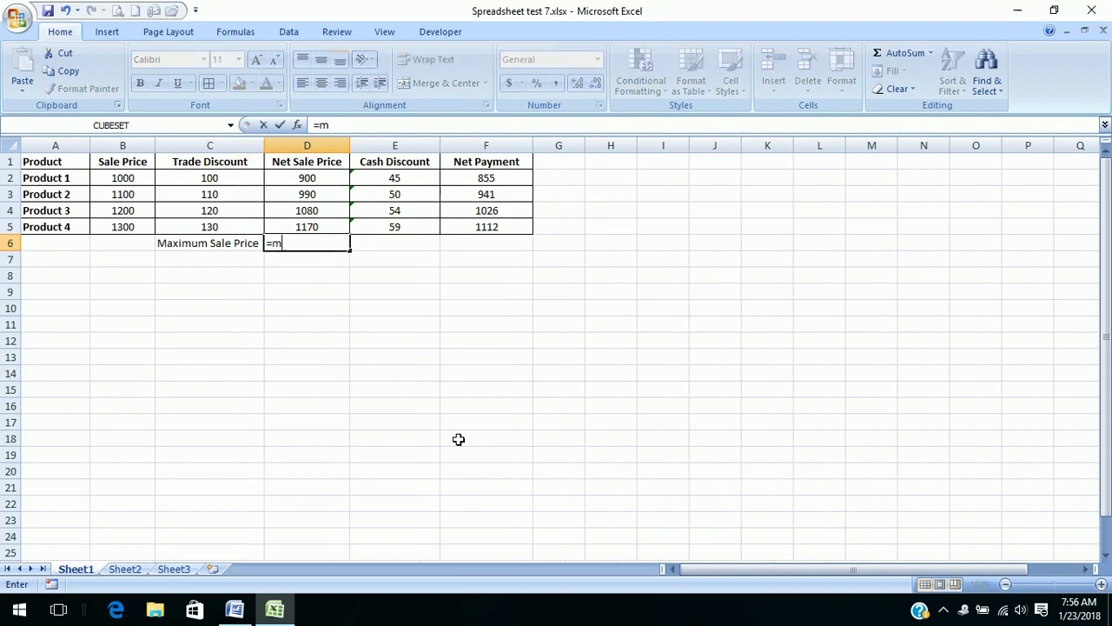
type("ax(")
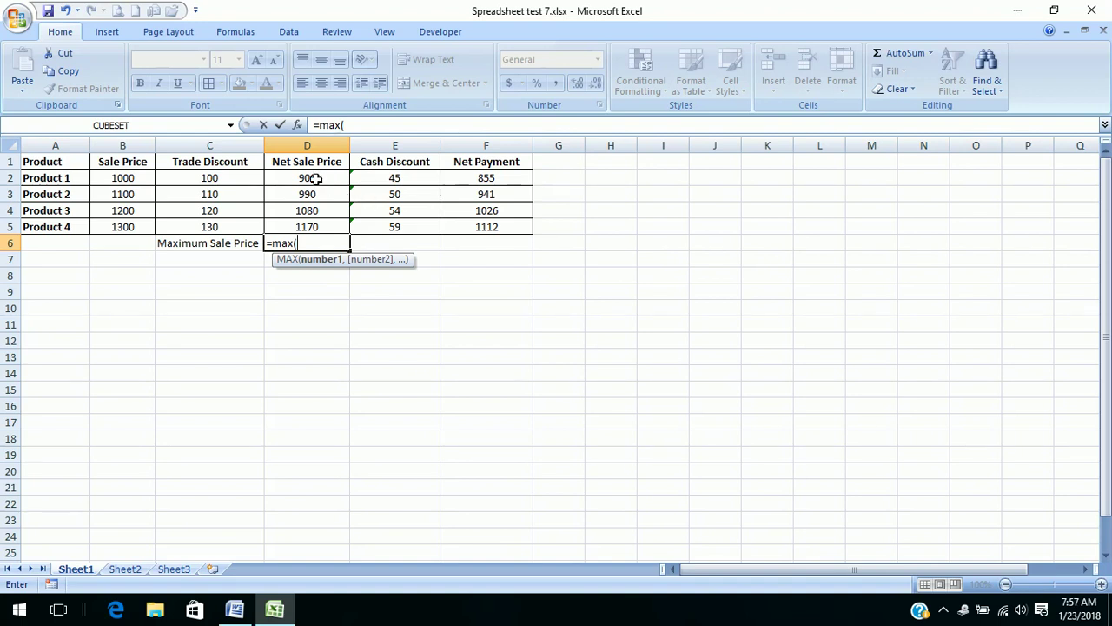
left_click_drag(316, 178, 316, 225)
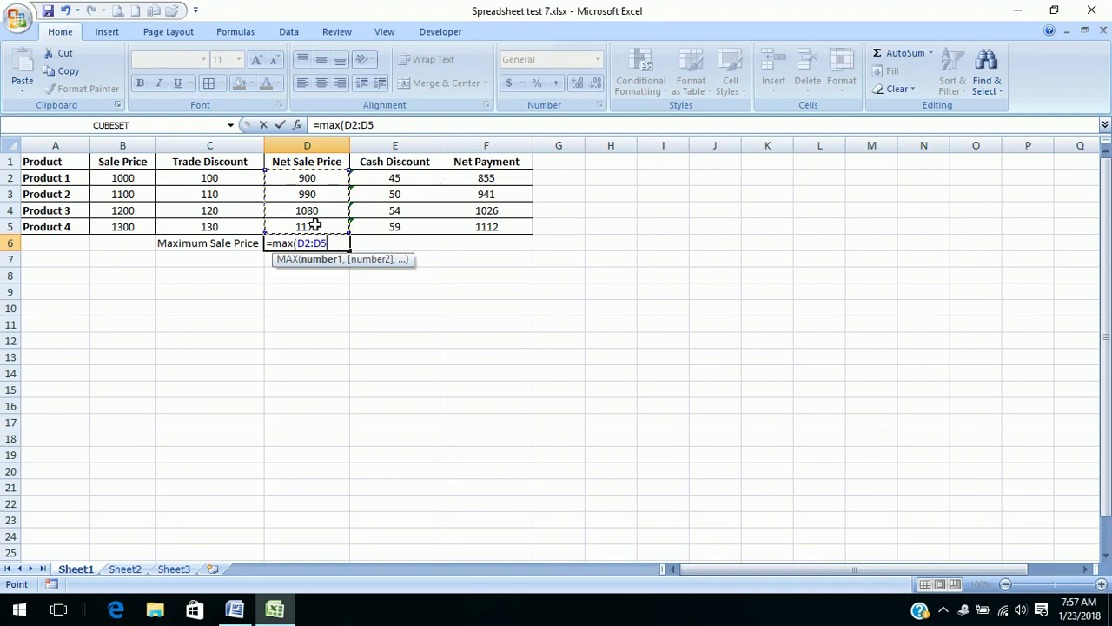
type(")")
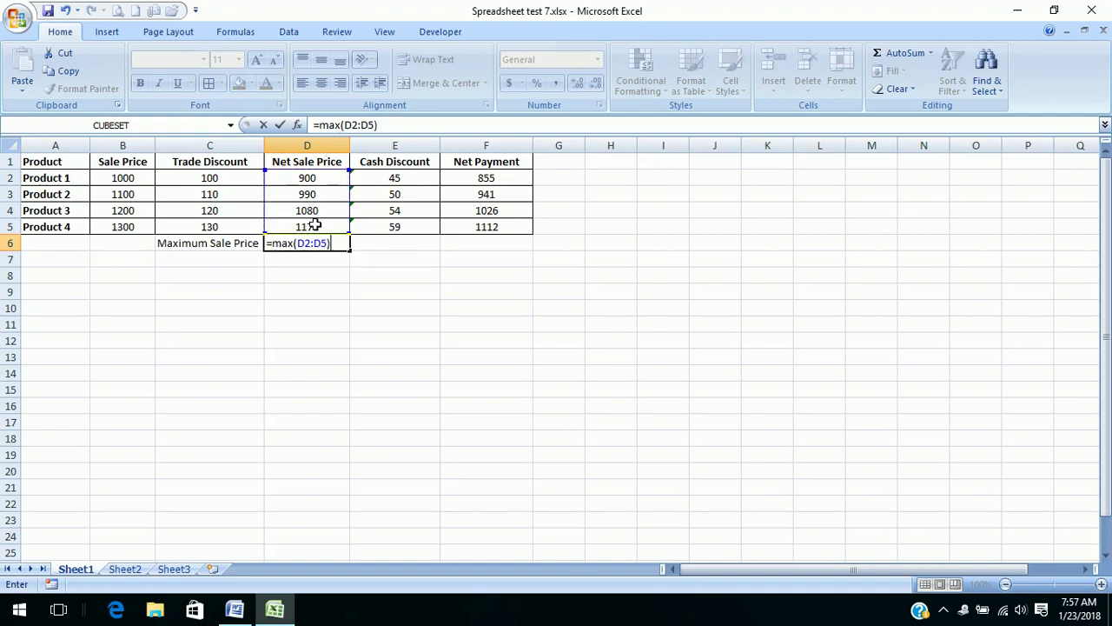
key("Return")
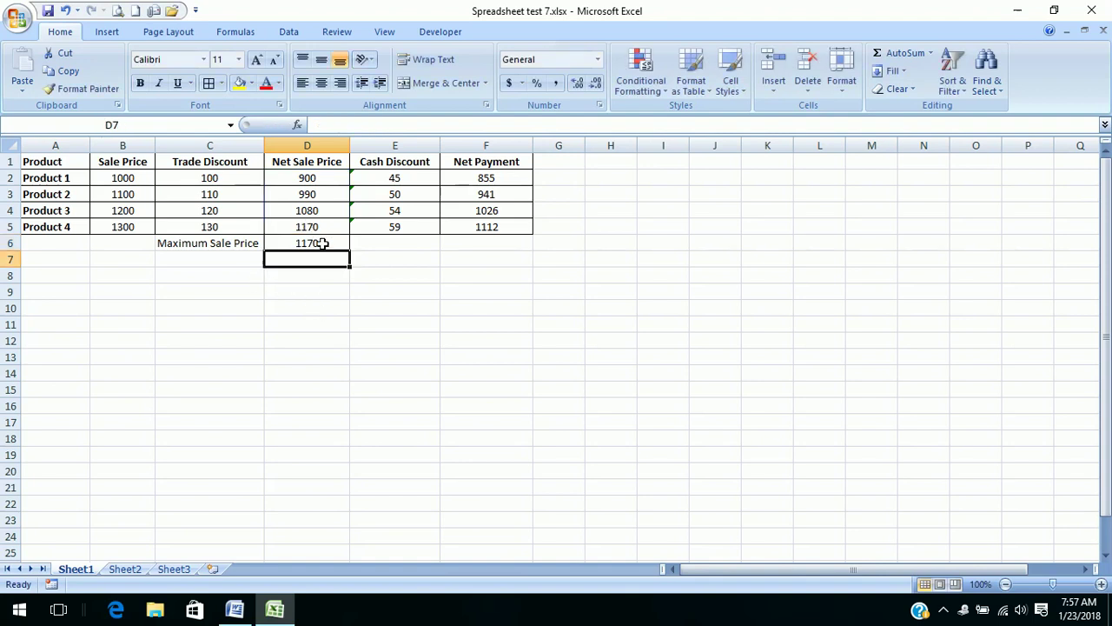
Step: Apply All Borders to C6:D6, then to the whole row A6:F6
left_click(233, 243)
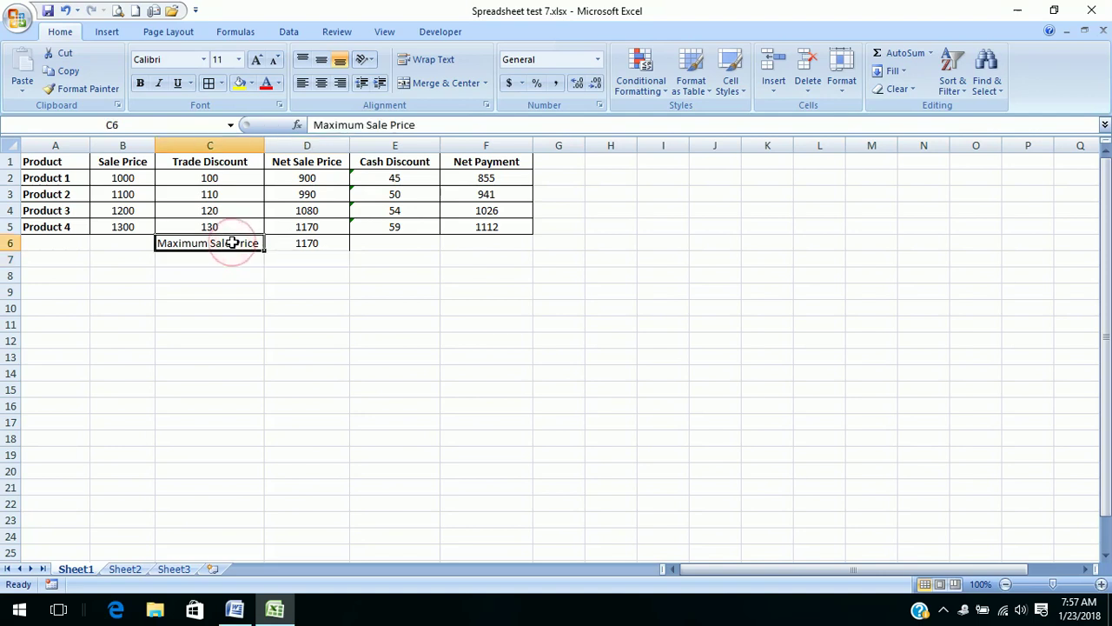
key("shift+Right")
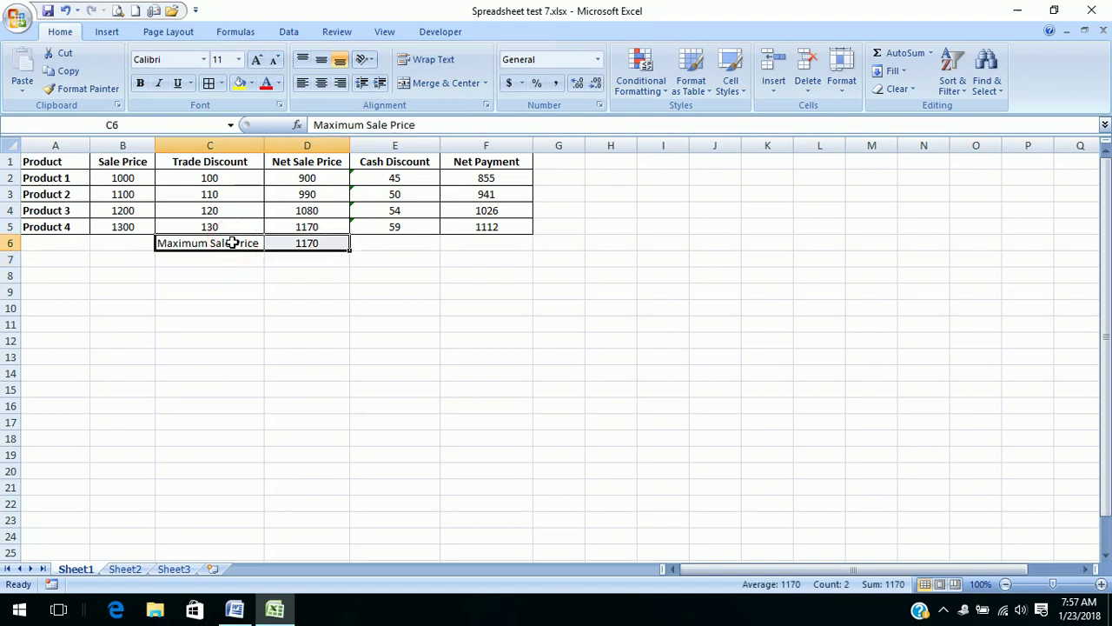
left_click(220, 85)
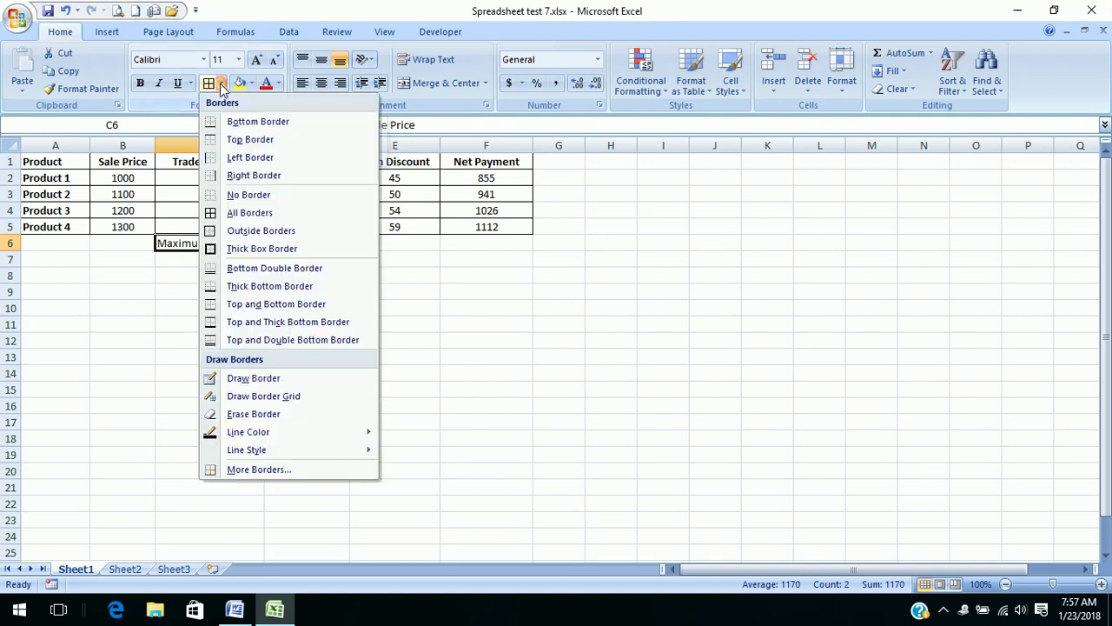
left_click(249, 213)
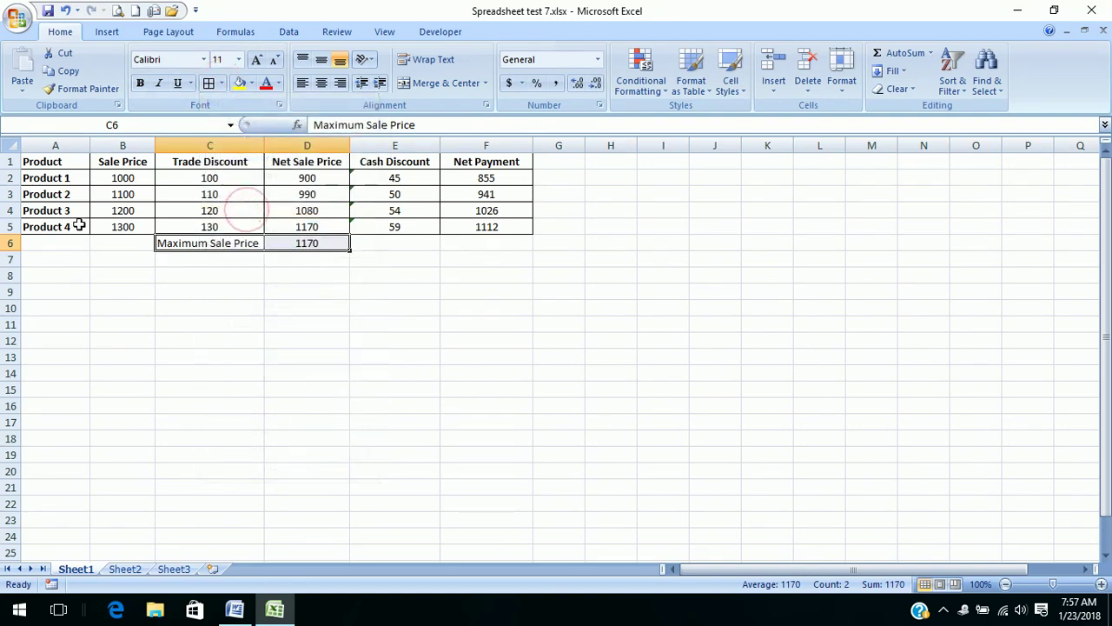
left_click_drag(62, 241, 487, 243)
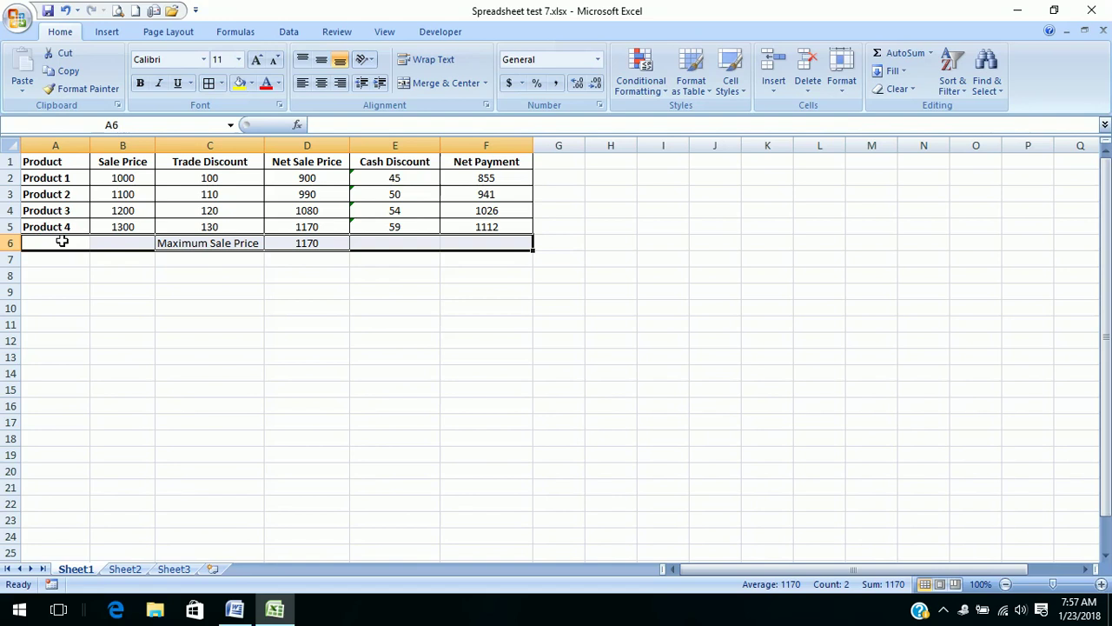
left_click(212, 84)
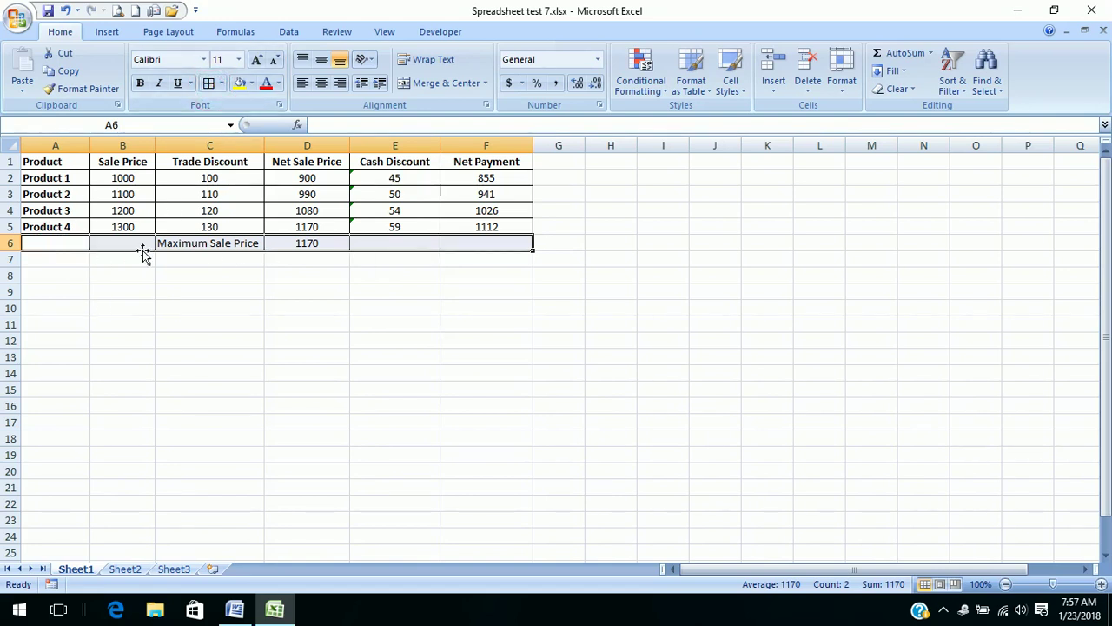
left_click(207, 300)
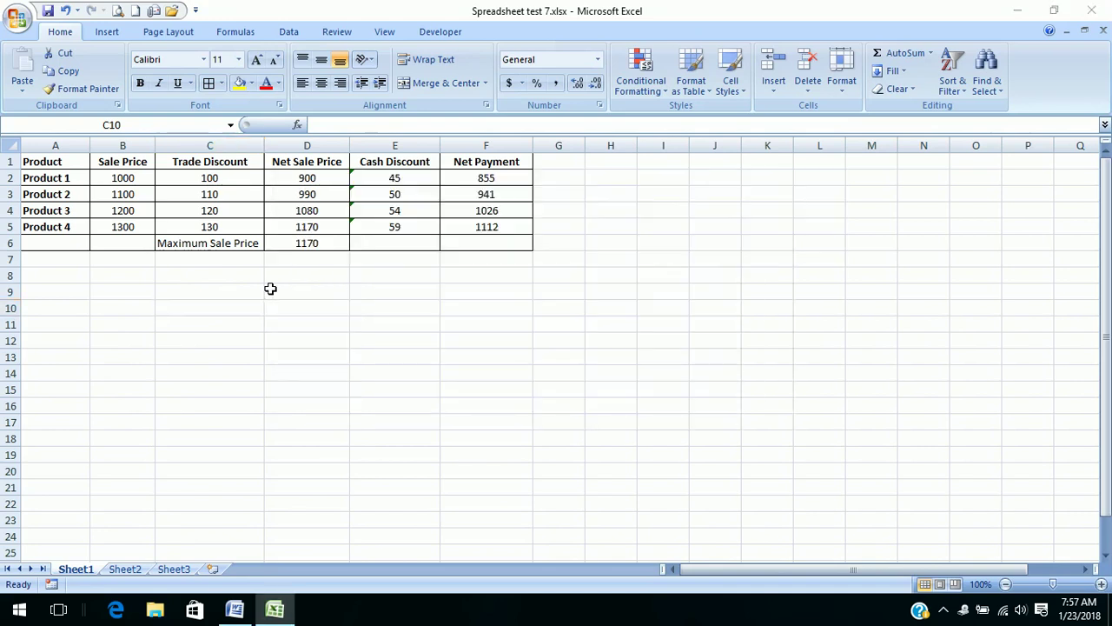
key("alt+Tab")
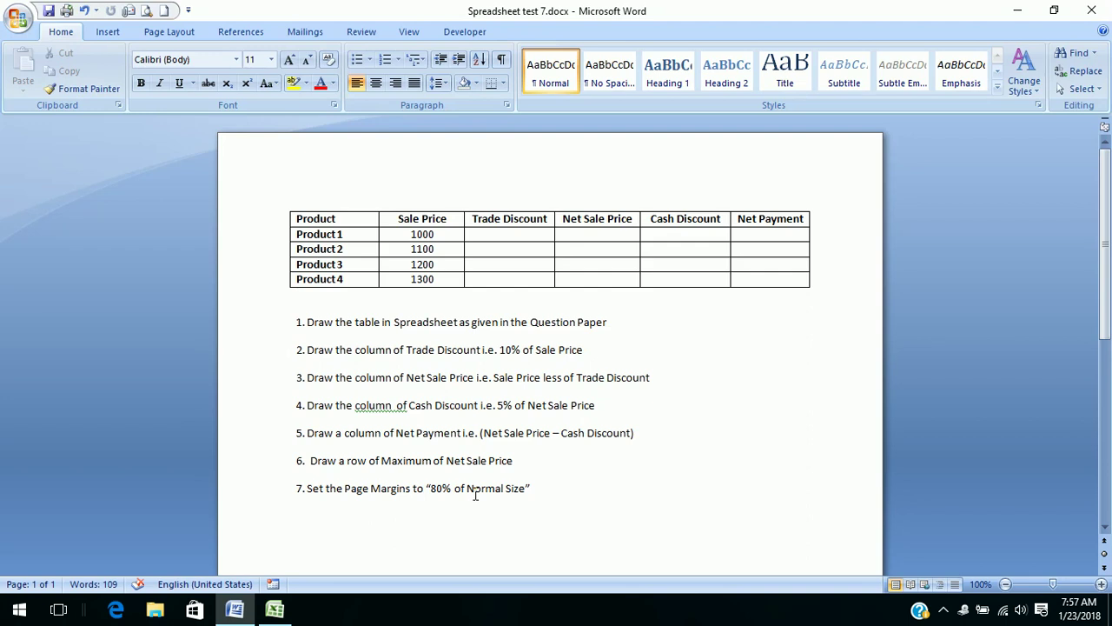
key("alt+Tab")
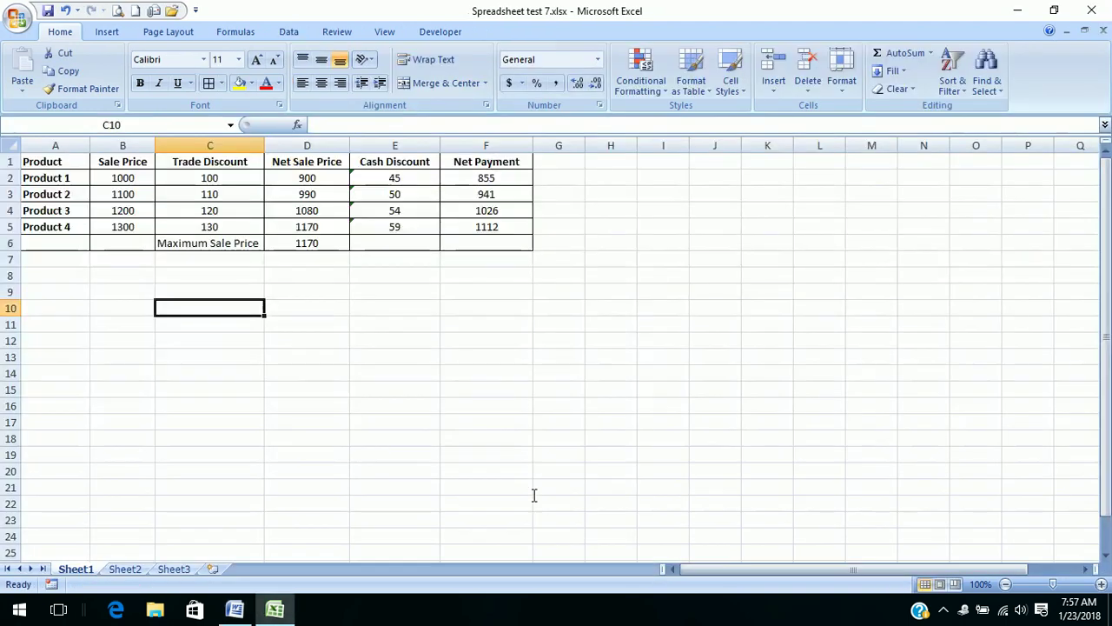
Step: In Page Setup, change the print scaling from 100% to 80% normal size
left_click(168, 32)
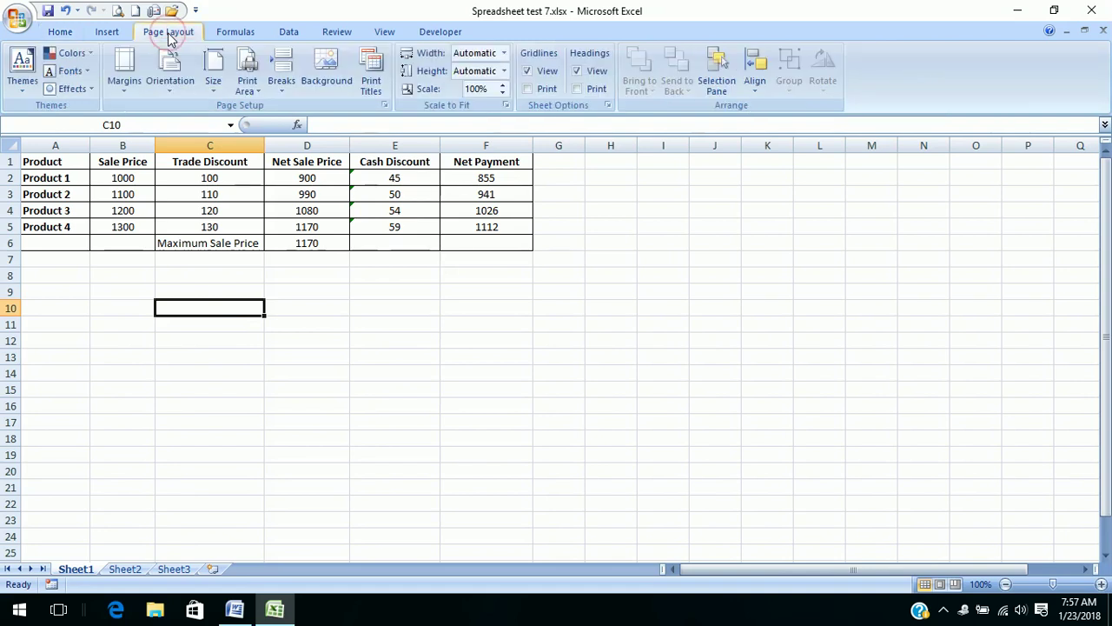
left_click(218, 89)
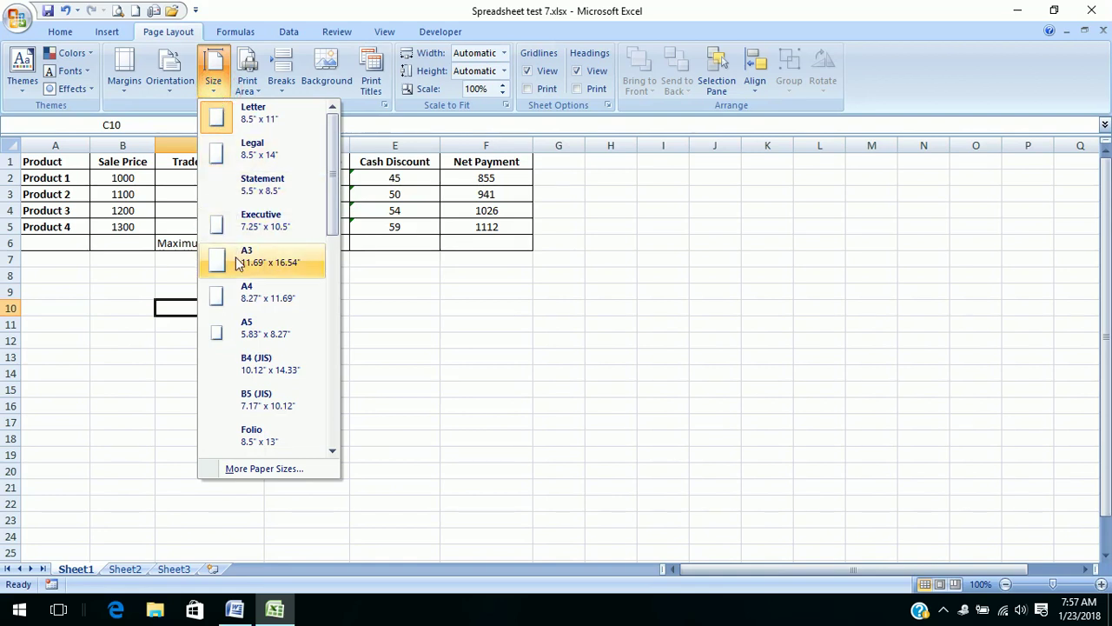
left_click(257, 469)
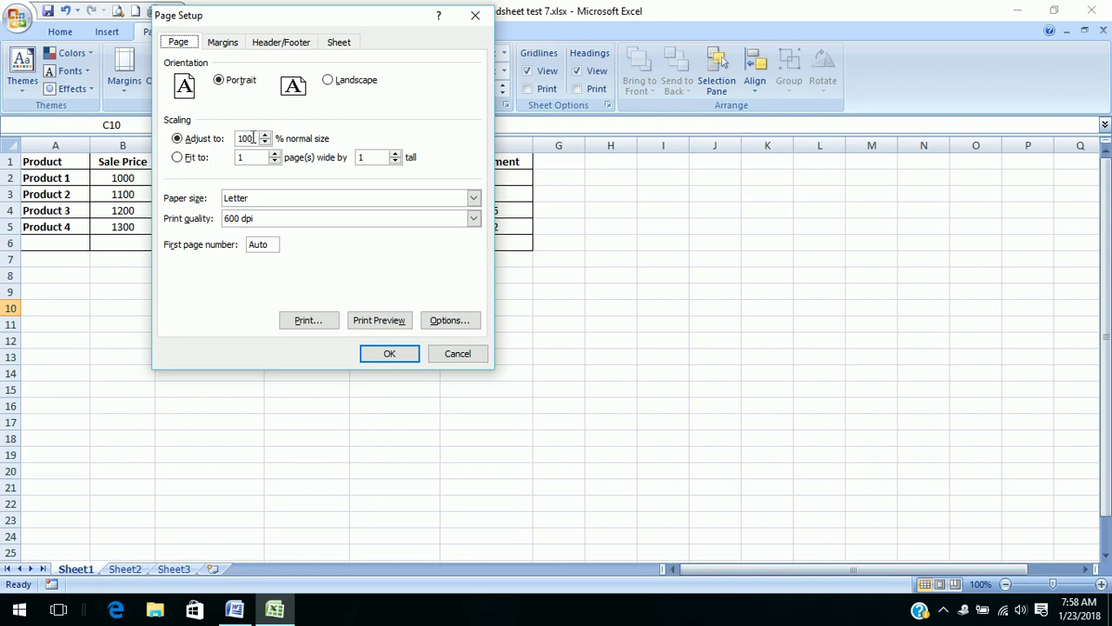
double_click(253, 139)
key("BackSpace")
type("80")
left_click(380, 354)
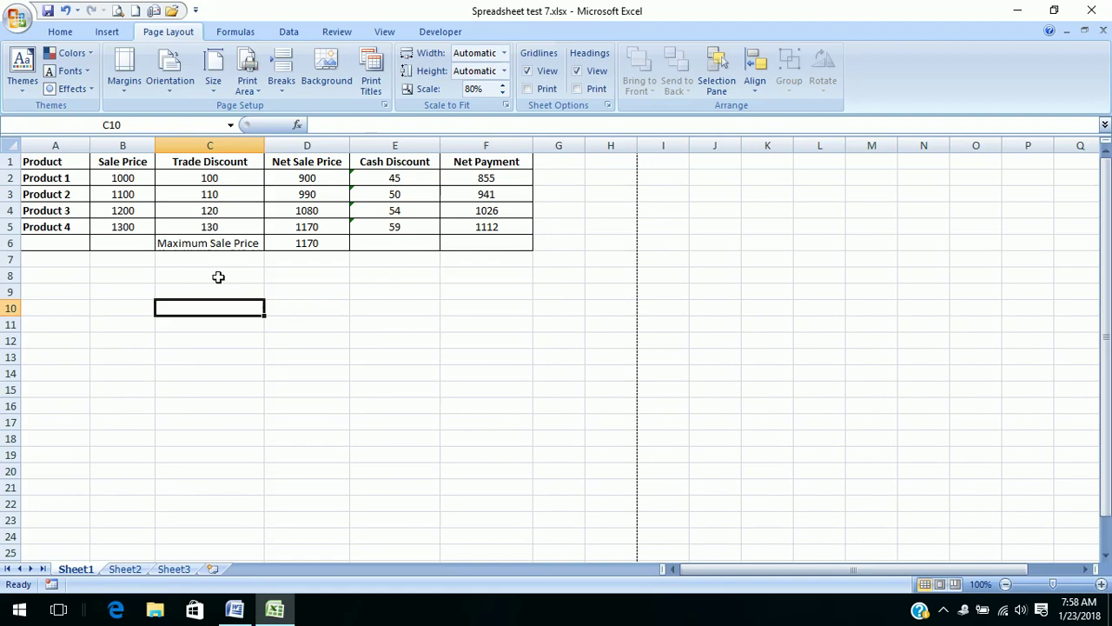
left_click(218, 276)
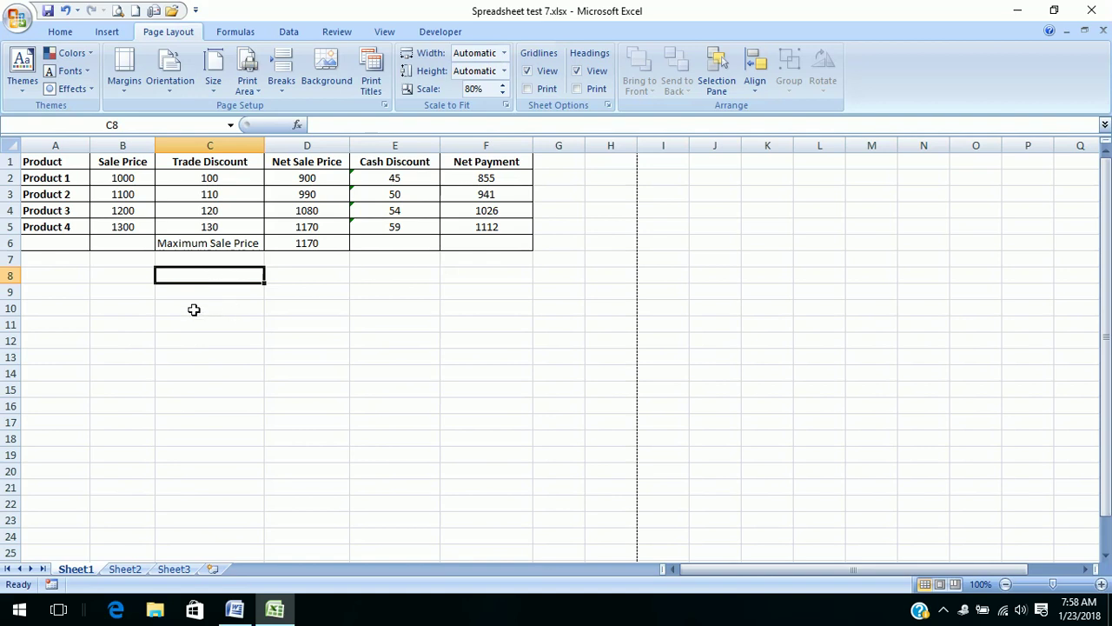
key("alt+Tab")
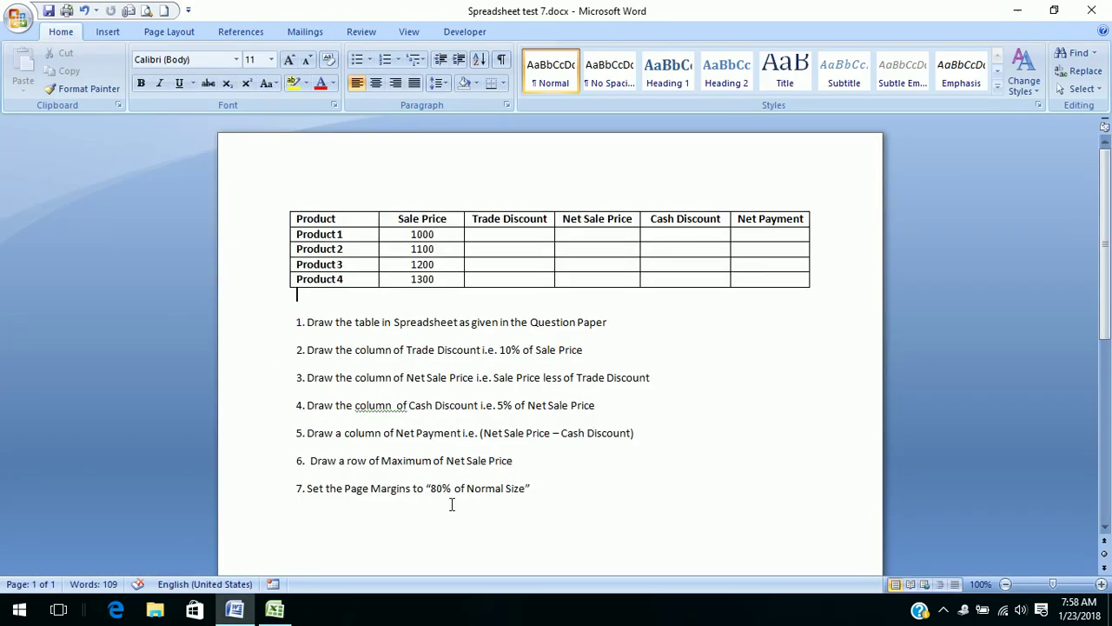
key("alt+Tab")
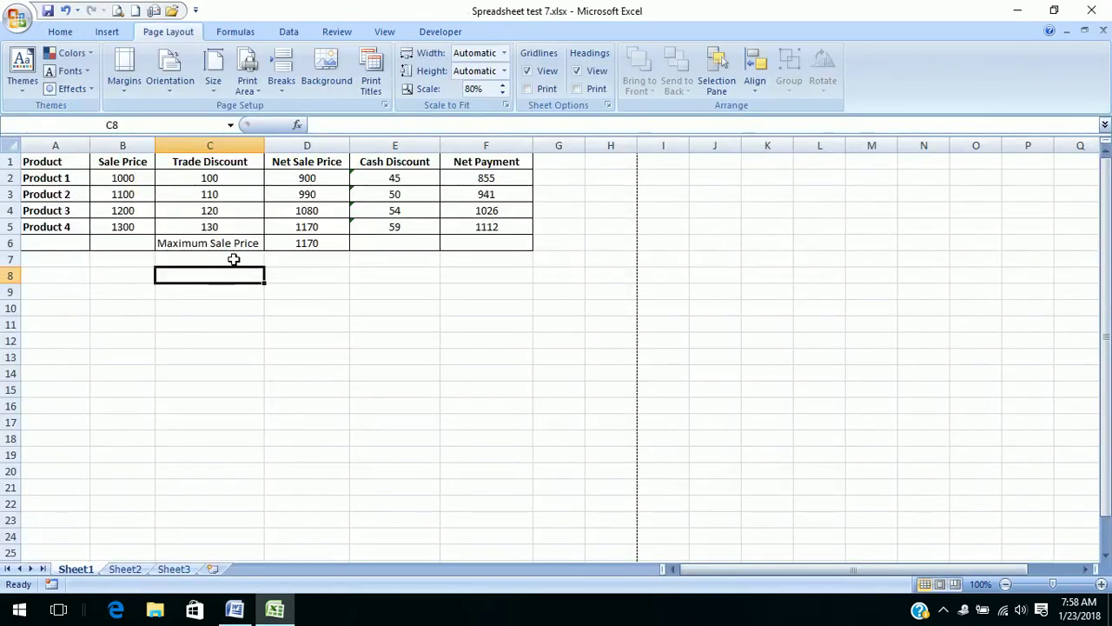